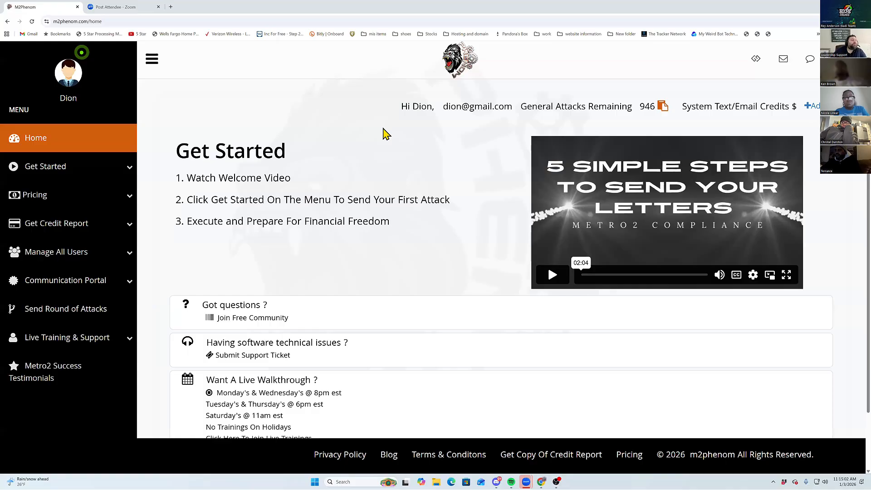
Close the Zoom page and log in to M2ficoforge in a new browser tab with the account username and password
left_click(153, 8)
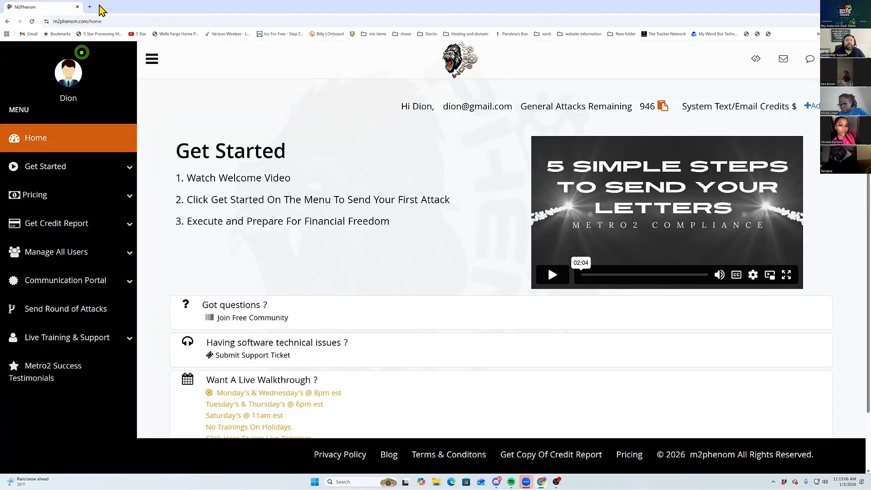
left_click(92, 8)
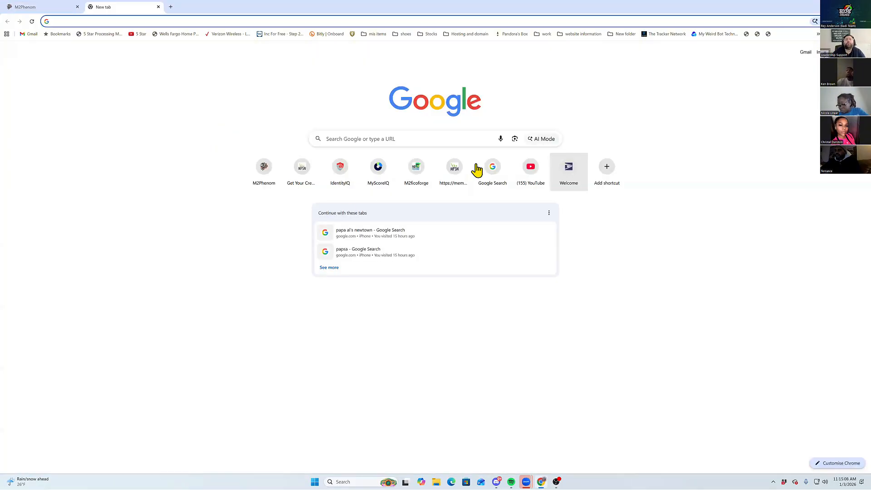
left_click(413, 177)
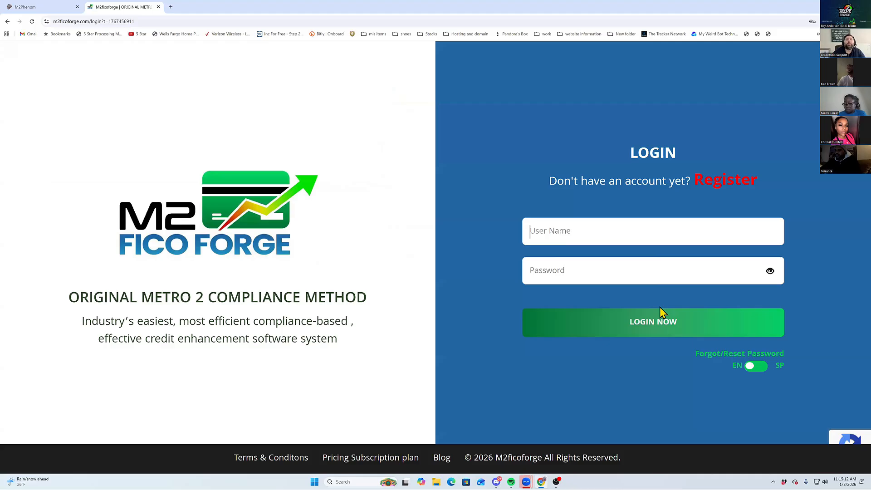
left_click(659, 307)
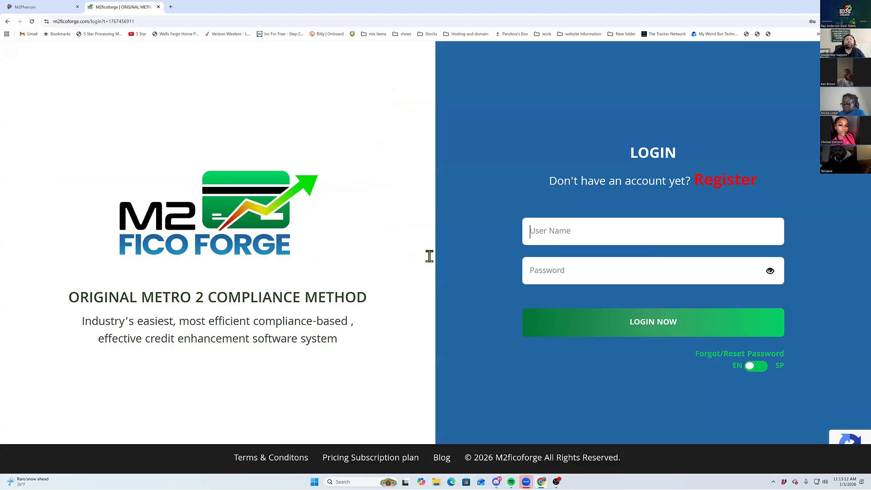
type("****")
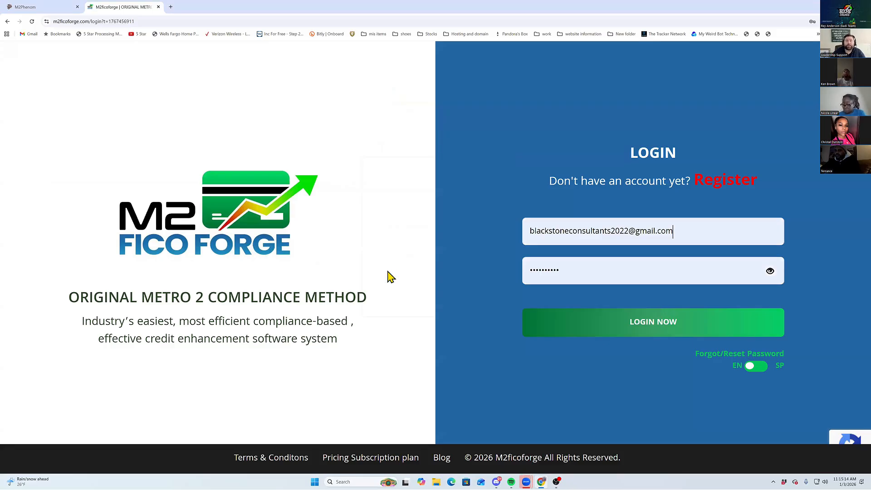
key("Return")
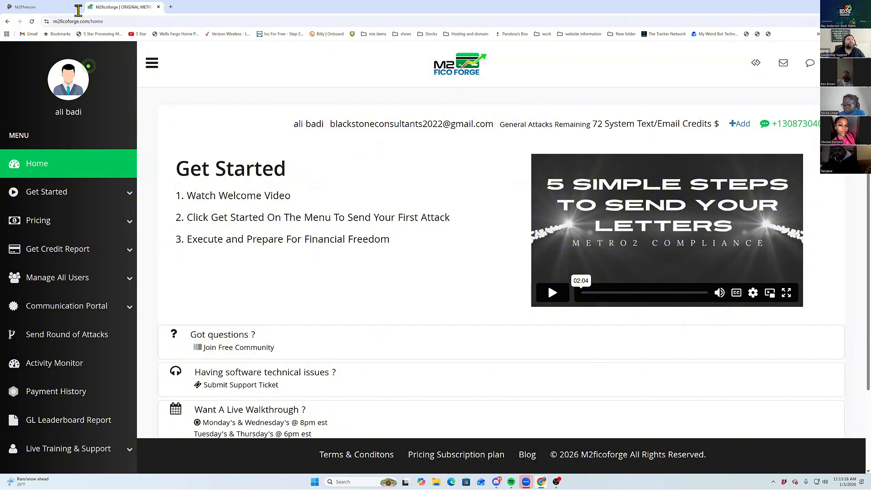
Return to M2Phenom, open the software training FAQ document, look over its first questions and close it
left_click(57, 8)
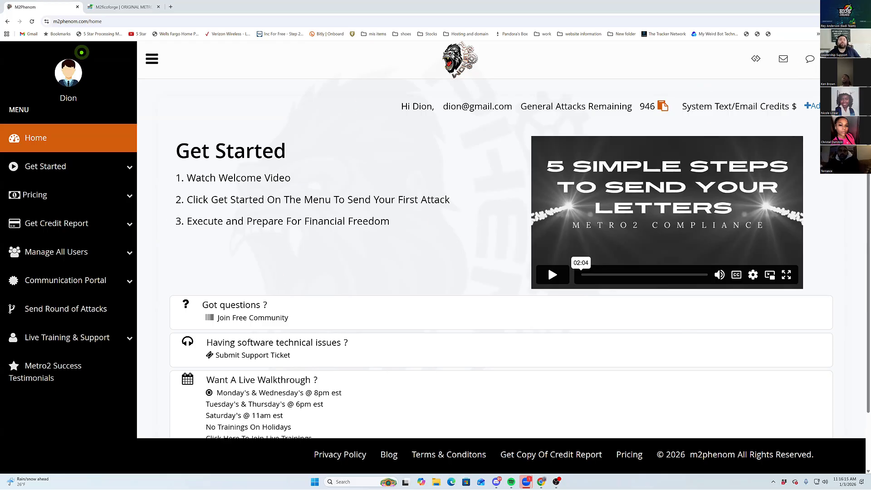
left_click(838, 59)
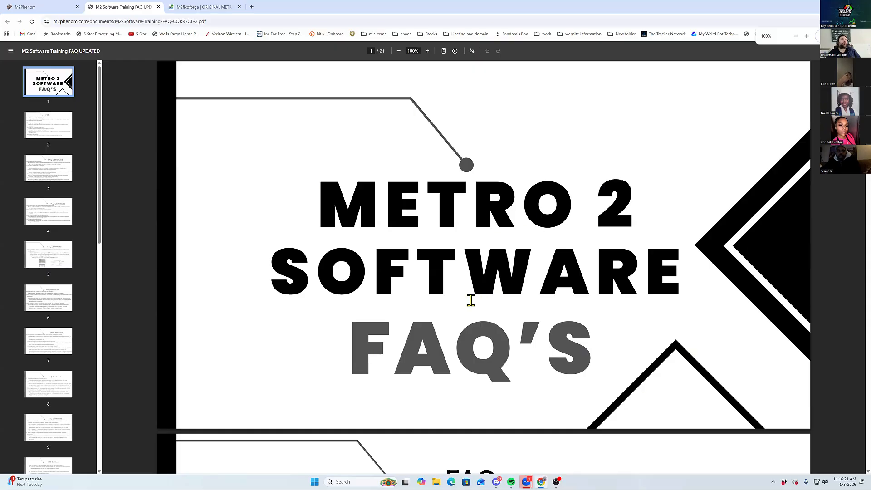
scroll(360, 123, "down", 6)
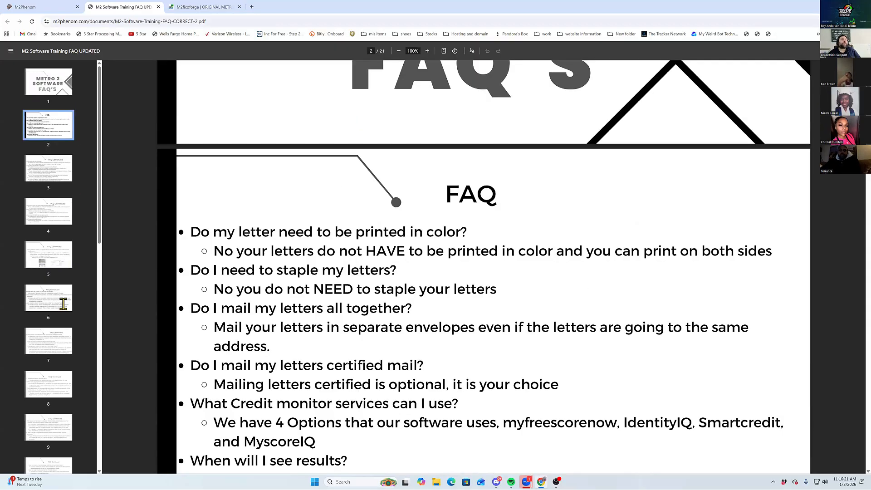
scroll(522, 132, "down", 5)
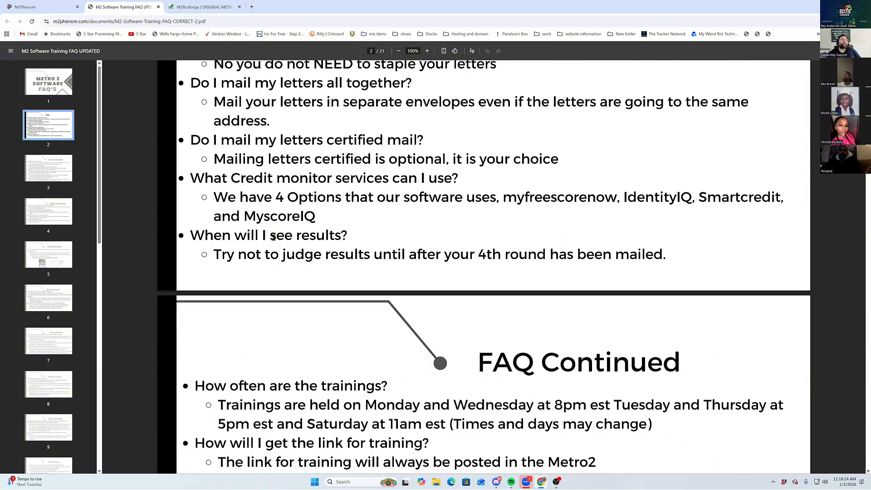
scroll(398, 291, "up", 10)
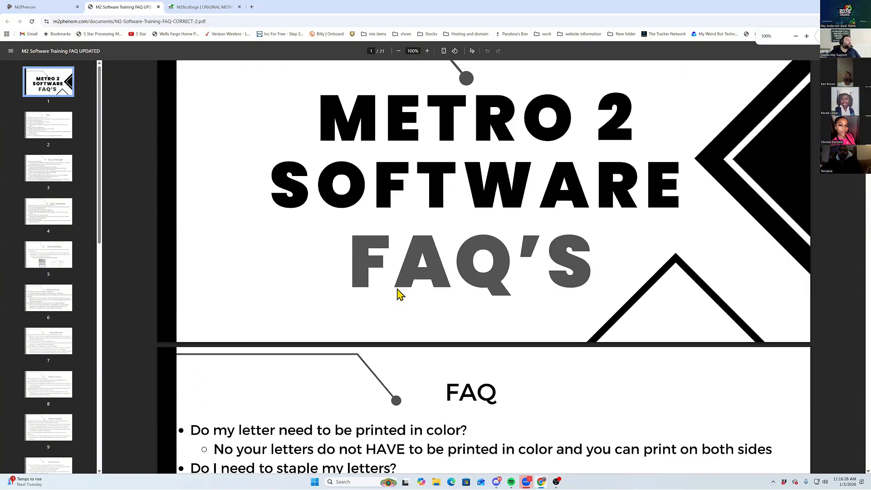
scroll(399, 293, "down", 6)
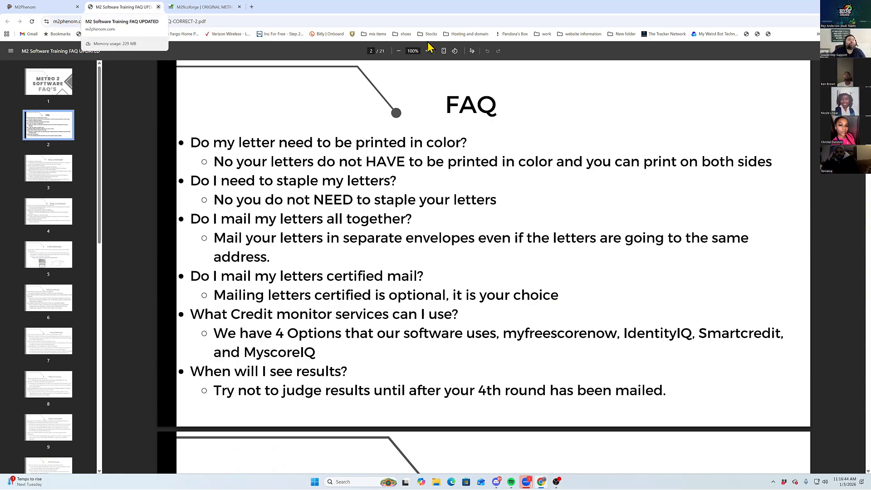
key("ctrl+w")
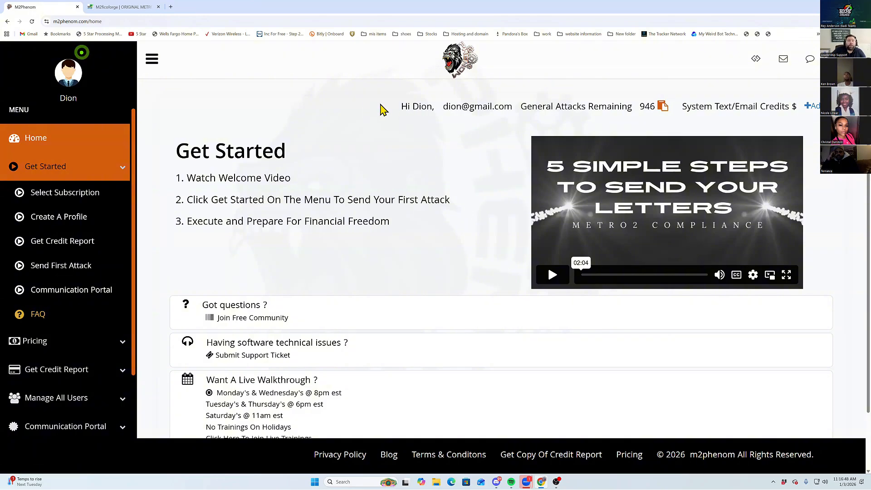
Highlight the account greeting, e-mail address and remaining attacks on the M2Phenom home page, and clear the selection
left_click_drag(393, 107, 654, 105)
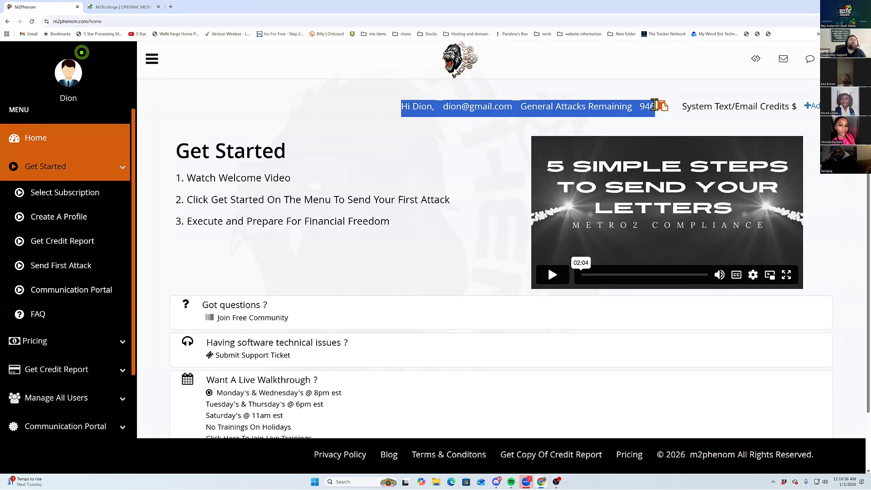
left_click(446, 108)
double_click(514, 106)
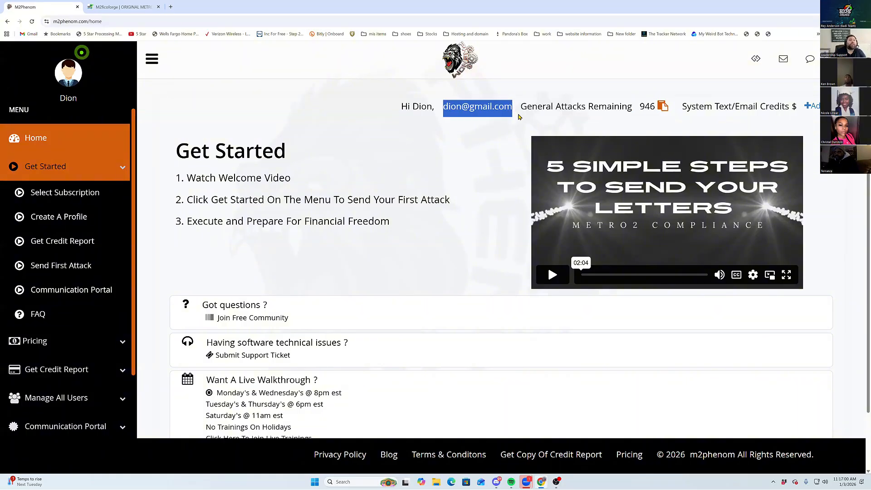
left_click(529, 125)
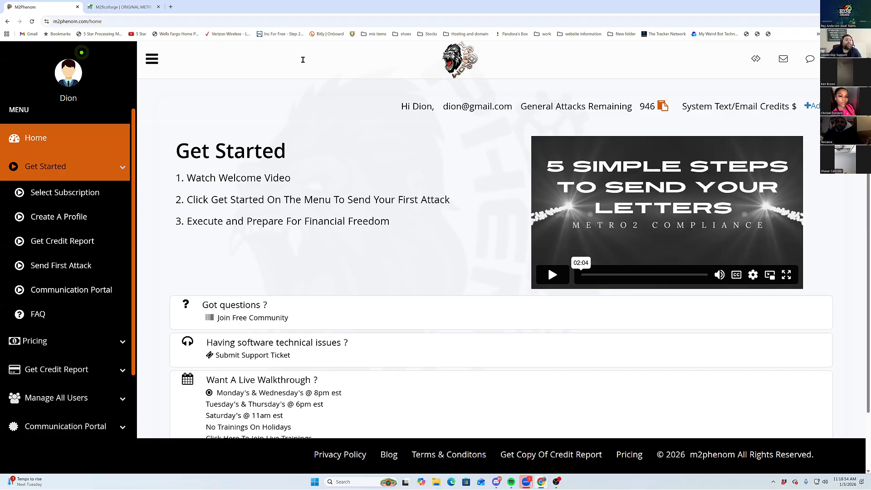
Open the free community's Facebook group from the home page, dismiss the login prompt and close the group page
scroll(280, 263, "down", 1)
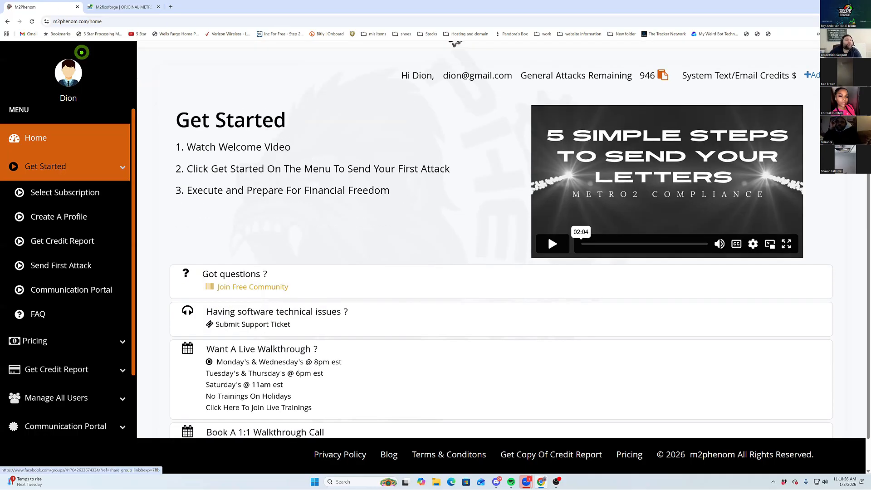
left_click(252, 287)
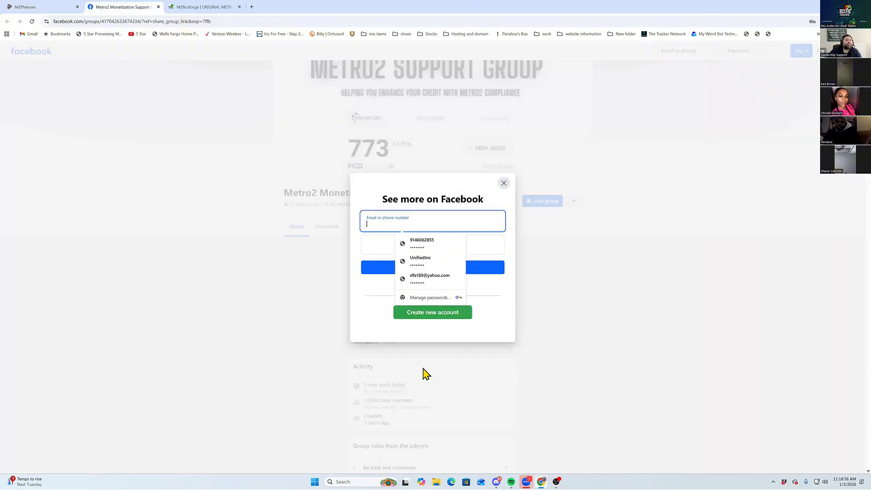
left_click(426, 374)
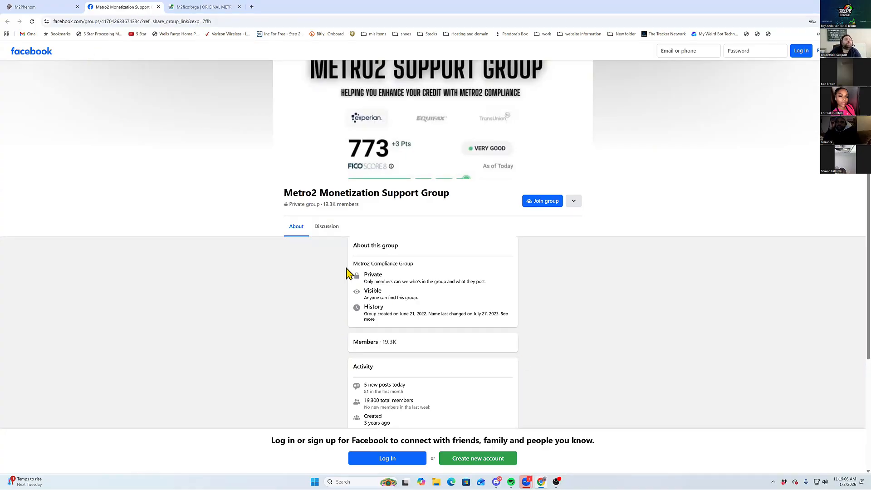
key("ctrl+w")
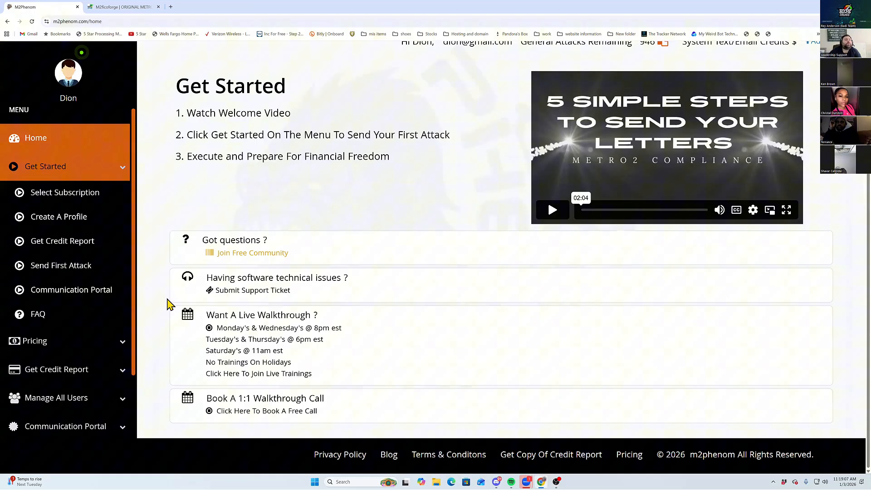
Start a new support ticket to view its help categories, and close it to look over the home page's walkthrough options
left_click(252, 290)
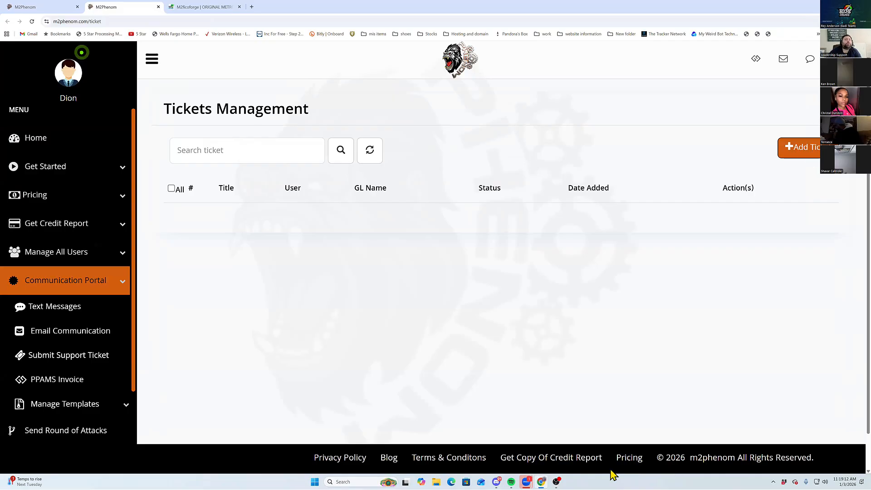
left_click(799, 147)
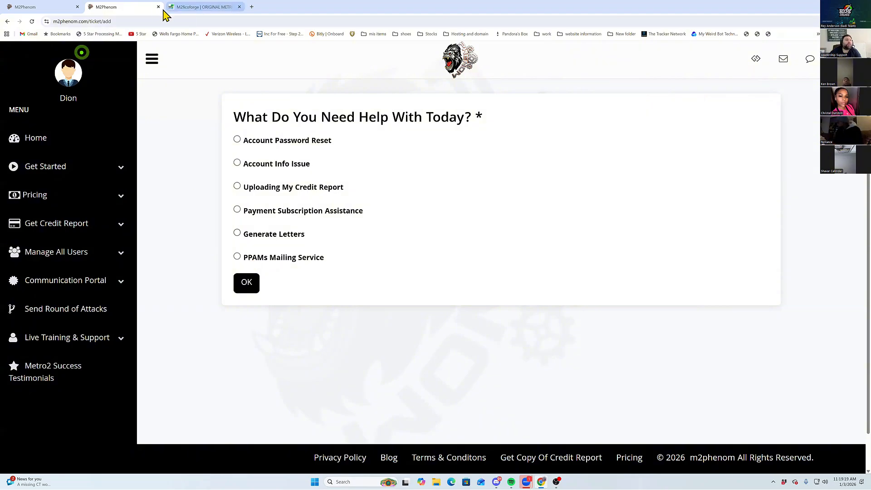
key("ctrl+w")
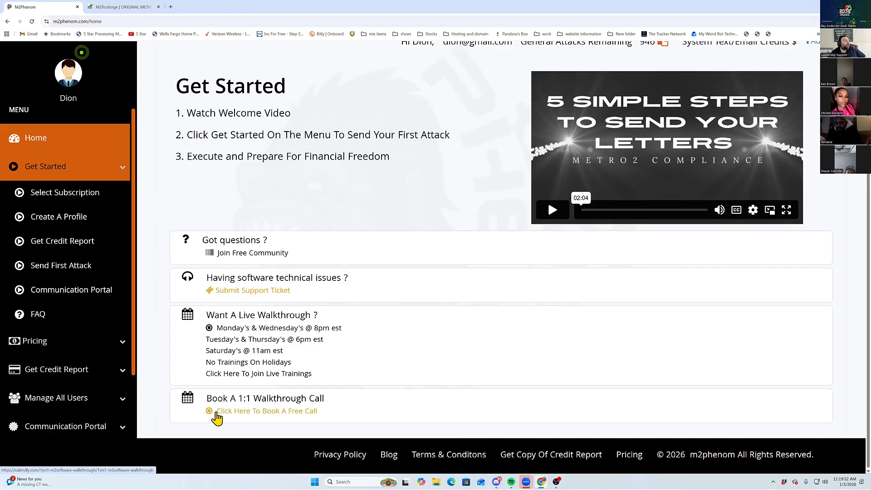
scroll(152, 276, "up", 2)
scroll(226, 419, "down", 2)
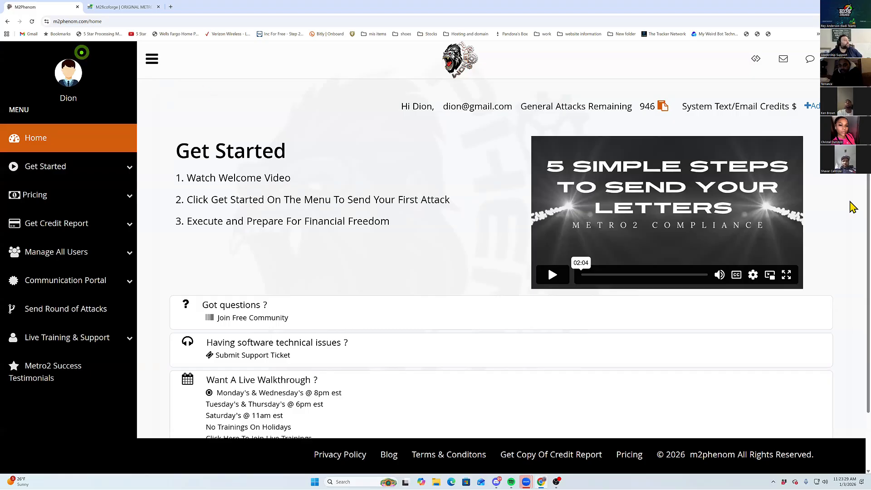
Open the subscription selection page, accept the monthly recurring payment notice and bring the package comparison into view
left_click(59, 174)
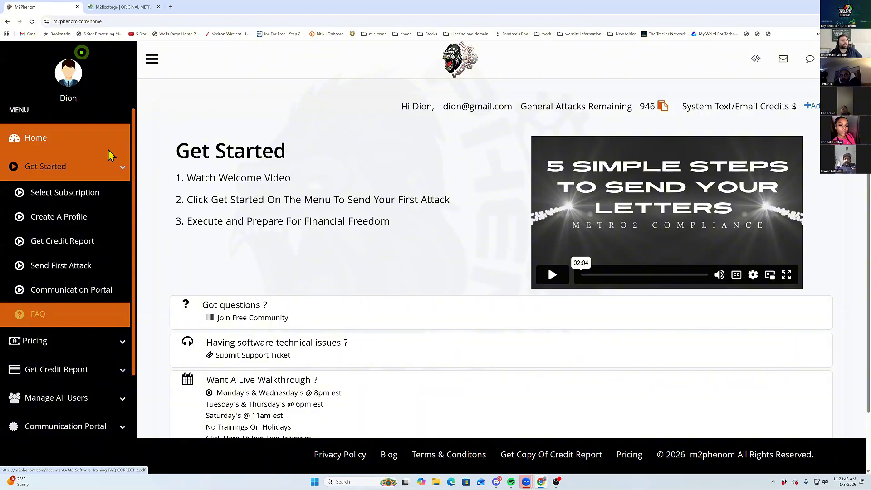
left_click(60, 167)
left_click(39, 195)
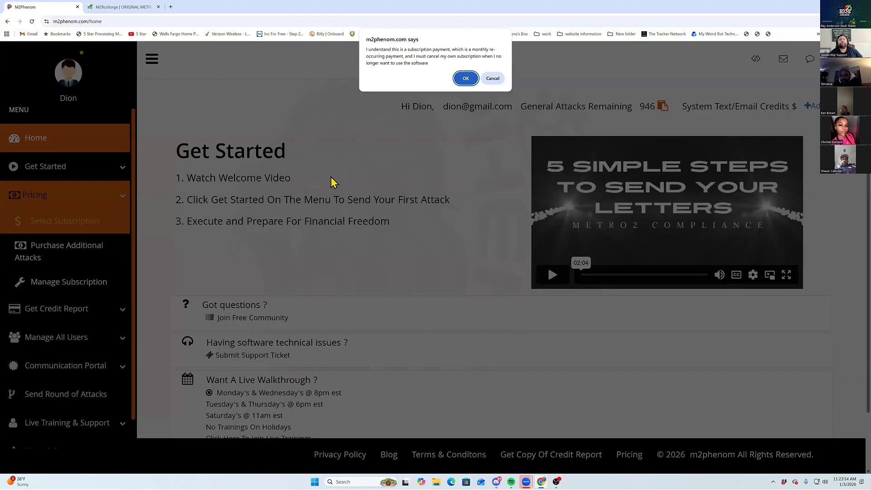
key("Return")
scroll(449, 181, "down", 3)
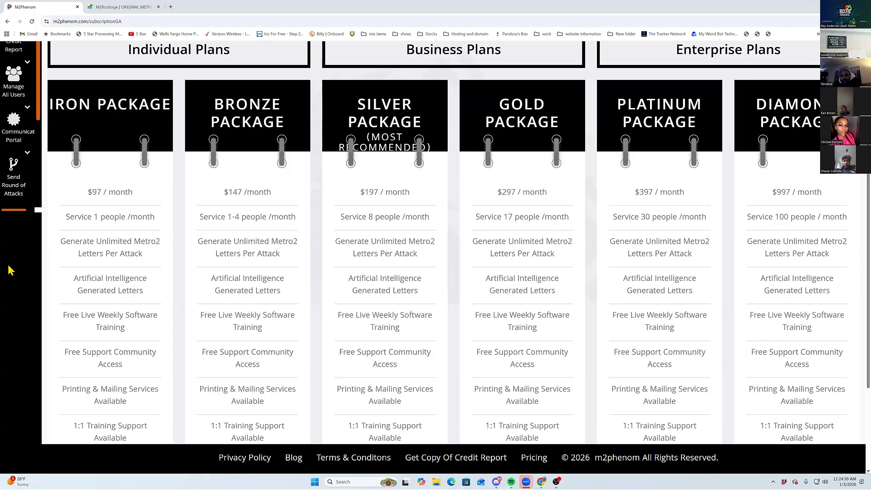
Annotate the pricing page with a handwritten "Starter" note under the Iron Package heading and a star between the Bronze and Silver packages
left_click_drag(80, 120, 67, 130)
mouse_move(50, 125)
left_mouse_down()
mouse_move(51, 136)
mouse_move(66, 123)
left_mouse_up()
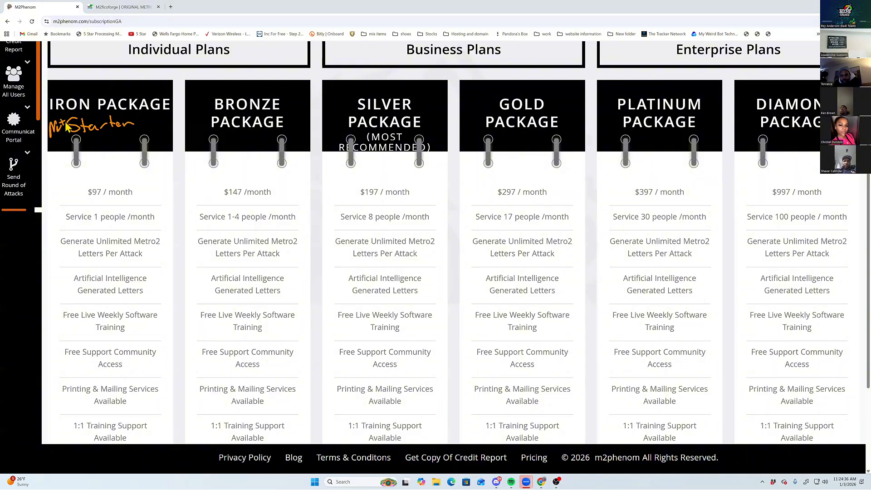
left_click_drag(306, 94, 316, 76)
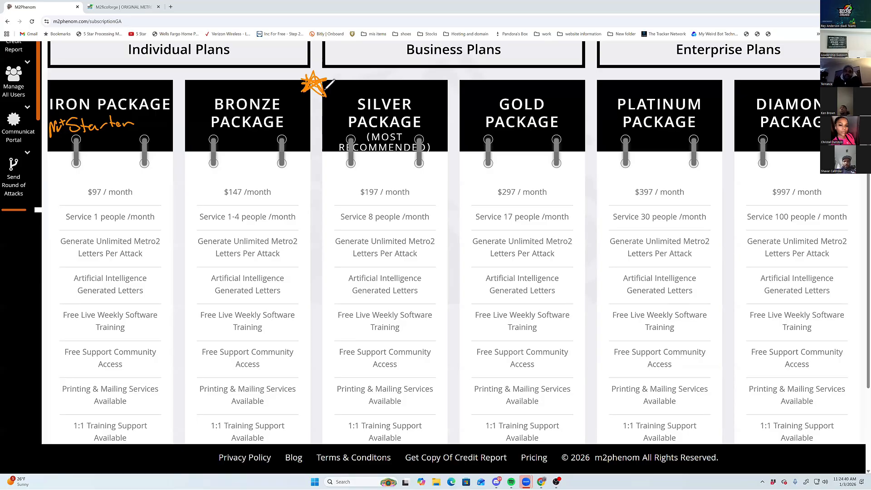
Underline the number of people serviced per month in each package, from Iron through Diamond
left_click_drag(90, 222, 104, 223)
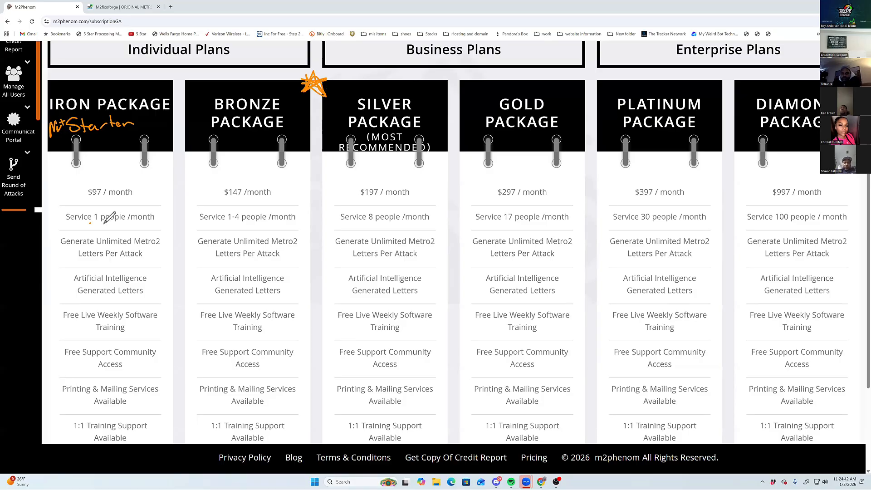
left_click_drag(228, 222, 247, 223)
left_click_drag(360, 222, 384, 222)
left_click_drag(646, 224, 641, 223)
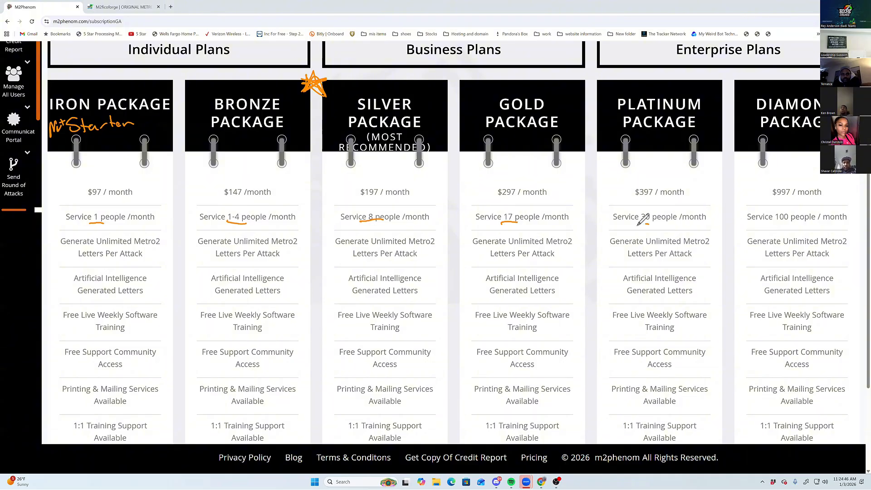
left_click_drag(789, 224, 772, 227)
Draw curved arrows from the Bronze, Silver, Gold, Platinum and Diamond packages back to the Iron Package
mouse_move(236, 83)
left_mouse_down()
mouse_move(124, 71)
mouse_move(145, 81)
left_mouse_up()
left_click_drag(279, 47, 386, 85)
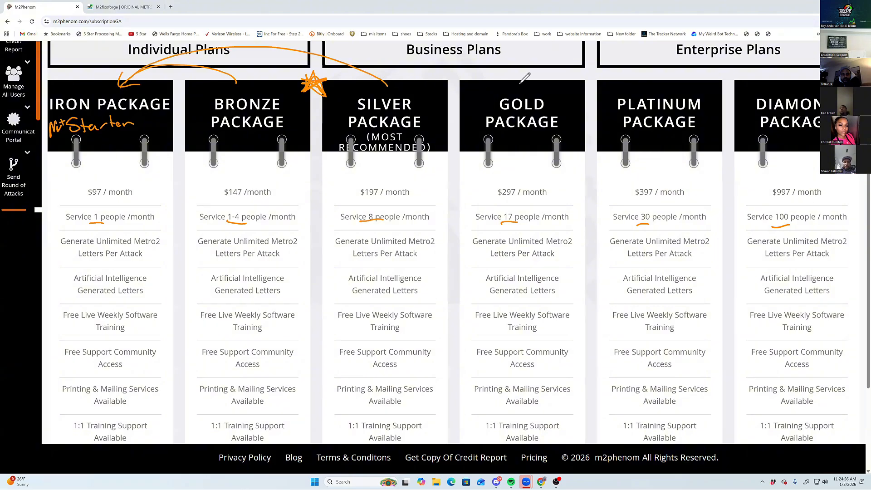
mouse_move(519, 85)
left_mouse_down()
mouse_move(245, 47)
mouse_move(122, 85)
left_mouse_up()
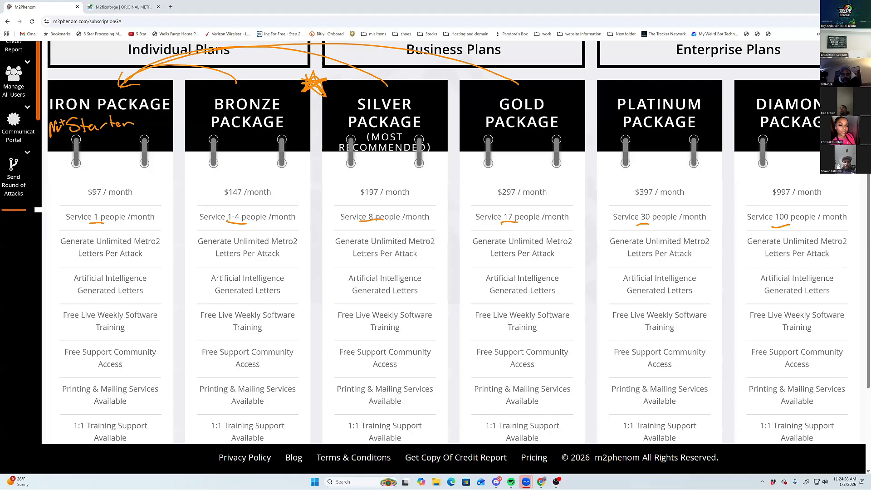
mouse_move(629, 86)
left_mouse_down()
mouse_move(290, 45)
mouse_move(122, 84)
left_mouse_up()
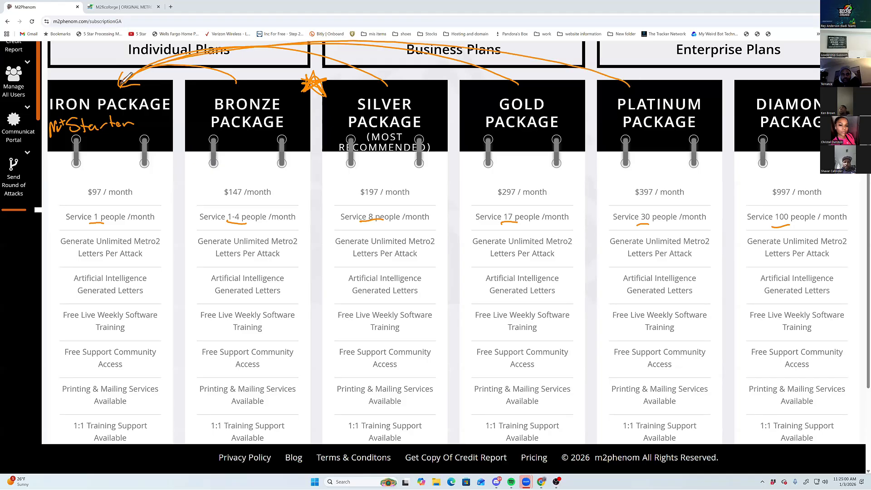
mouse_move(739, 88)
left_mouse_down()
mouse_move(449, 40)
mouse_move(317, 38)
mouse_move(126, 78)
left_mouse_up()
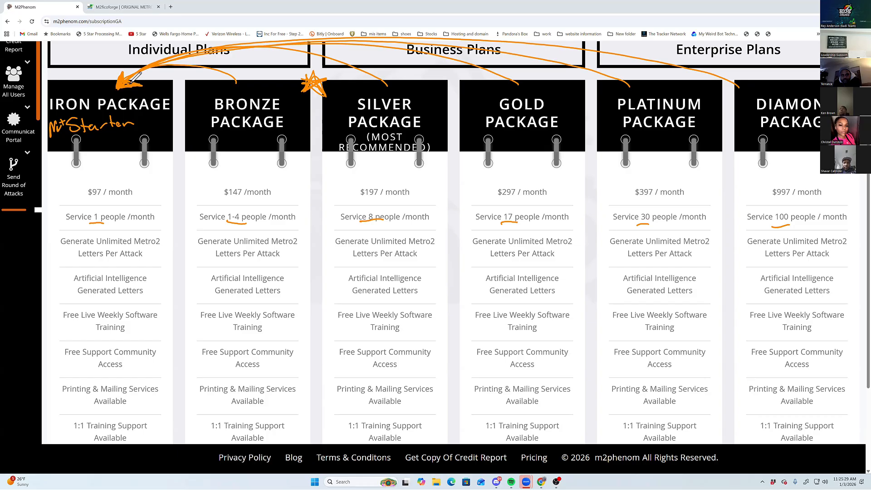
Handwrite the Iron Package cost sum of 97, 40 and 40 as 177, add 40 for 217, and draw arrows to the Bronze price
mouse_move(143, 128)
left_mouse_down()
mouse_move(146, 151)
mouse_move(167, 148)
mouse_move(156, 166)
mouse_move(159, 194)
mouse_move(170, 193)
mouse_move(168, 179)
left_mouse_up()
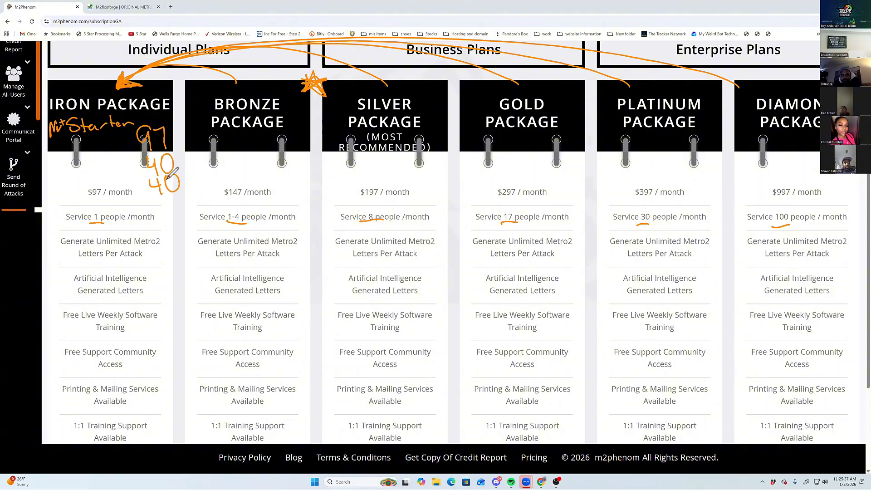
mouse_move(132, 206)
left_mouse_down()
mouse_move(196, 189)
mouse_move(156, 221)
left_mouse_up()
mouse_move(160, 206)
left_mouse_down()
mouse_move(179, 219)
mouse_move(213, 190)
left_mouse_up()
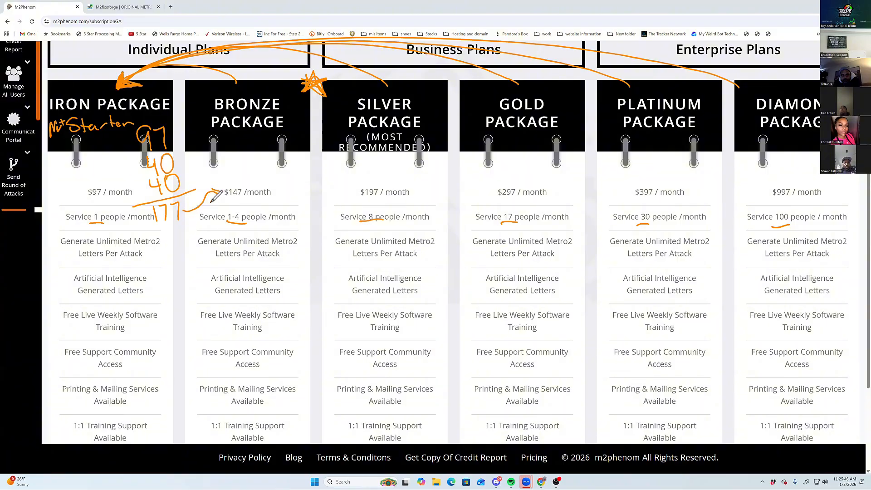
mouse_move(169, 222)
left_mouse_down()
mouse_move(171, 238)
mouse_move(181, 224)
mouse_move(185, 234)
mouse_move(173, 259)
mouse_move(183, 258)
mouse_move(210, 195)
left_mouse_up()
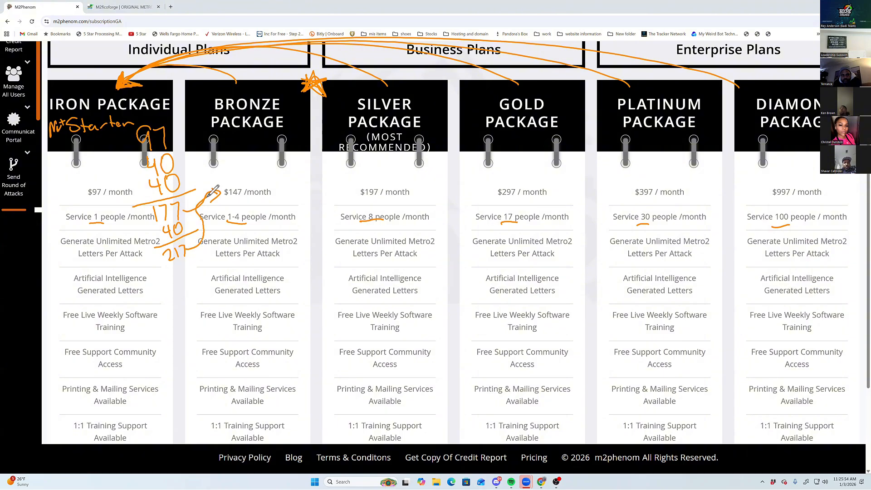
Write a 2 between the Bronze and Silver packages and draw another curved arrow from the Bronze Package back to the Iron Package
left_click_drag(304, 135, 313, 147)
left_click_drag(251, 83, 127, 82)
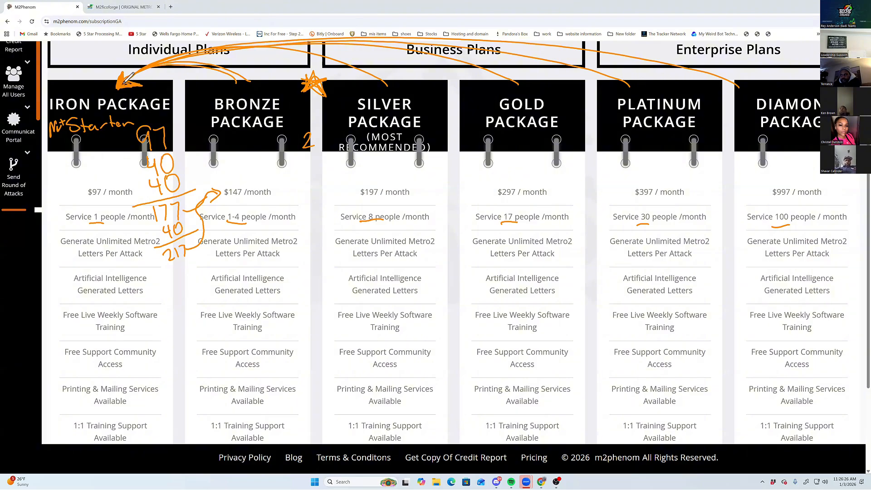
Handwrite 0.5, 1-2, 2-4, 10 and 18 below the Iron through Platinum headings, and add a note below the Diamond heading
left_click_drag(103, 153, 117, 155)
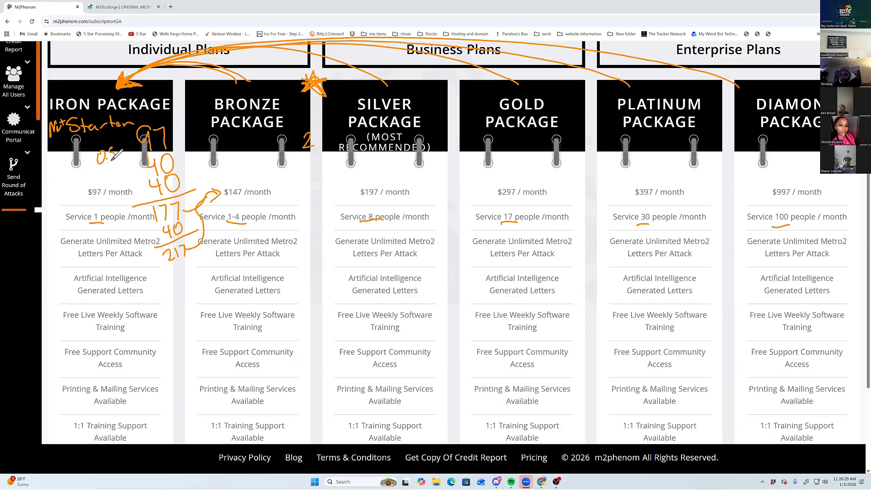
mouse_move(242, 145)
left_mouse_down()
mouse_move(245, 162)
mouse_move(265, 157)
left_mouse_up()
left_click_drag(372, 159, 388, 162)
left_click_drag(390, 157, 397, 163)
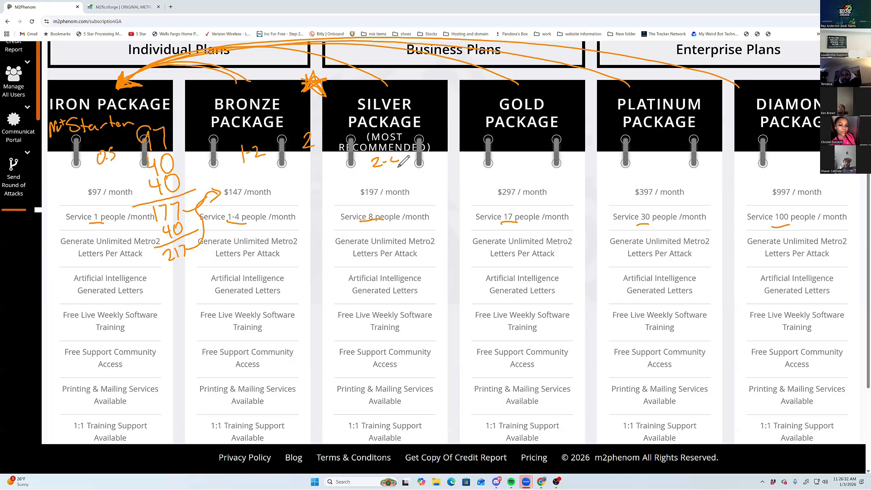
left_click_drag(521, 149, 518, 162)
left_click_drag(528, 152, 526, 158)
left_click_drag(663, 145, 663, 159)
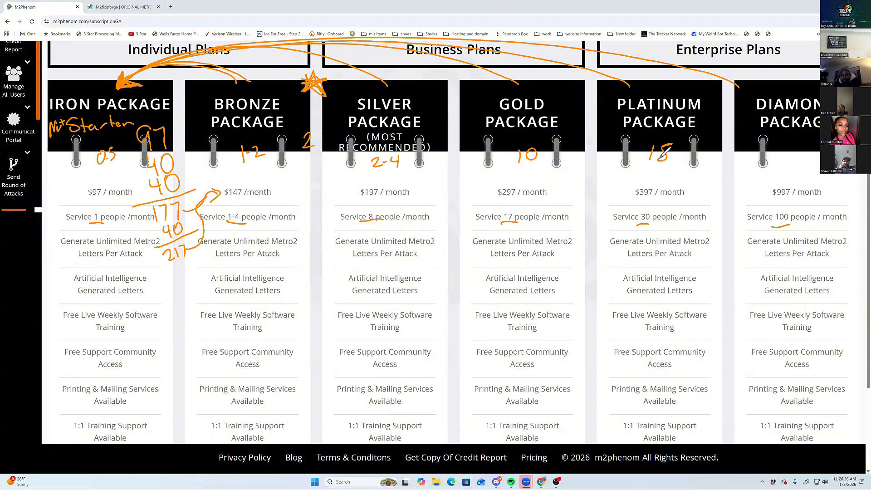
mouse_move(781, 149)
left_mouse_down()
mouse_move(778, 162)
mouse_move(809, 159)
left_mouse_up()
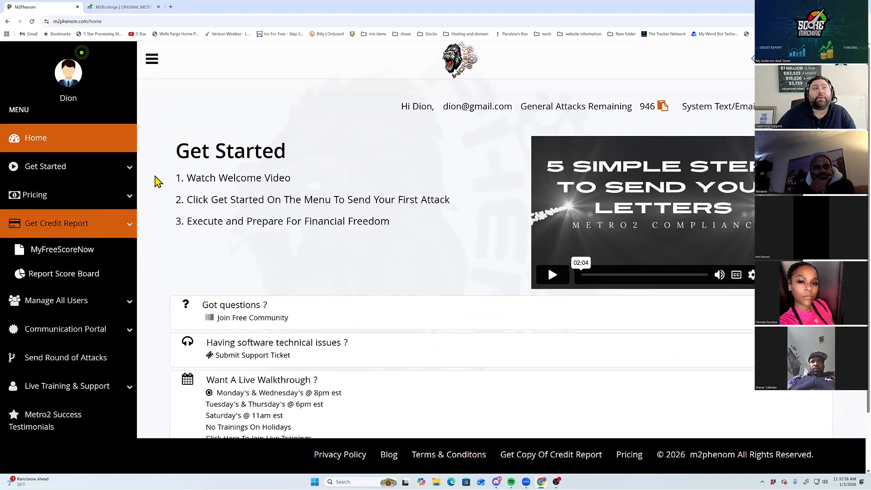
Open the MyFreeScoreNow sign-up page, review its registration form, offer and features, and close it
left_click(73, 250)
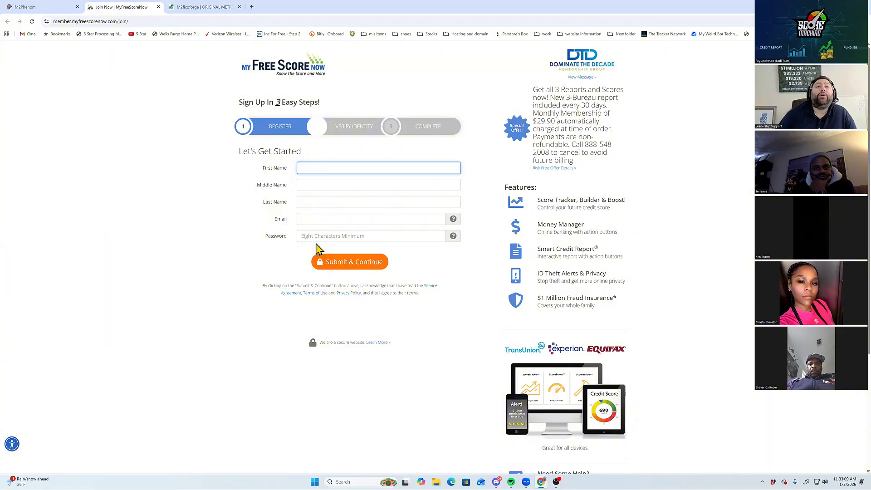
scroll(447, 354, "down", 3)
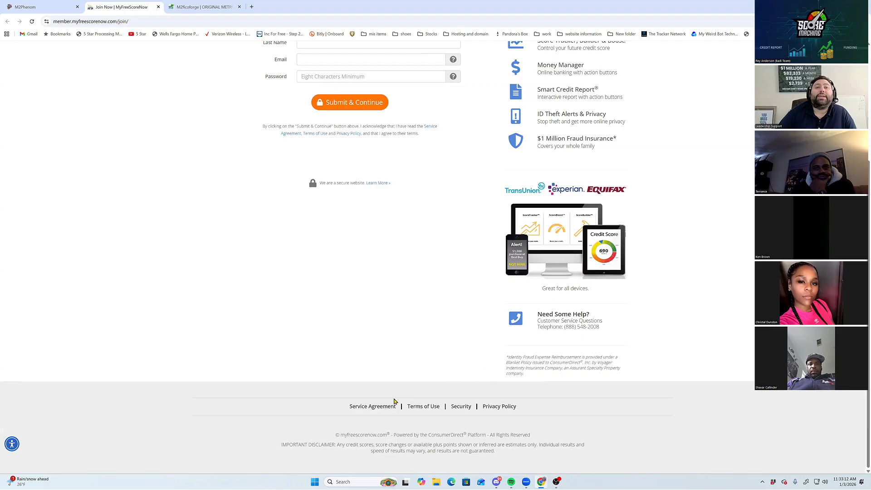
scroll(376, 379, "up", 3)
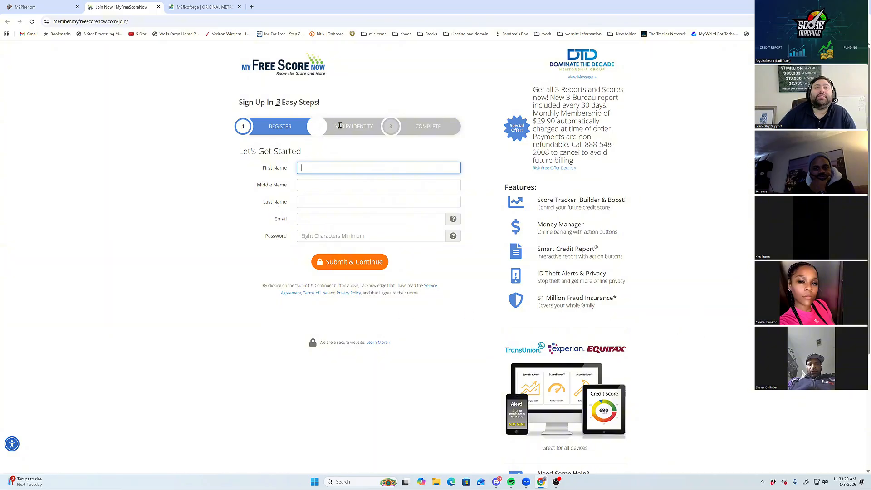
scroll(488, 340, "down", 3)
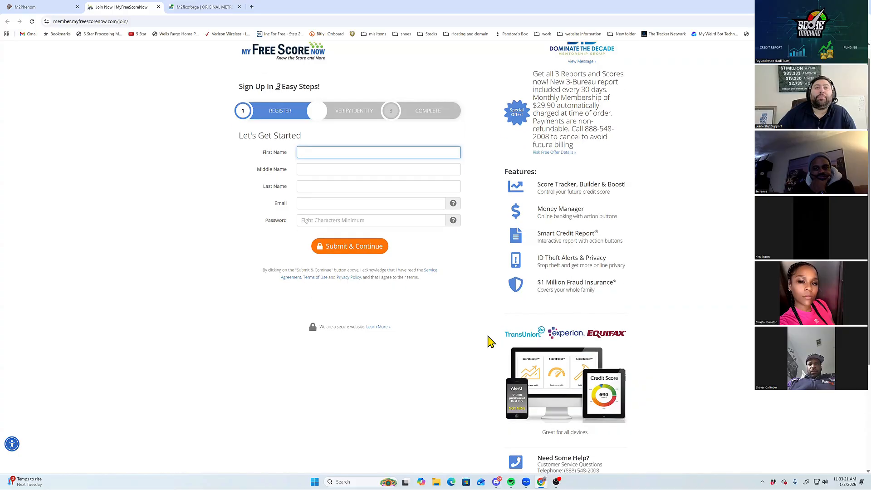
scroll(363, 284, "up", 3)
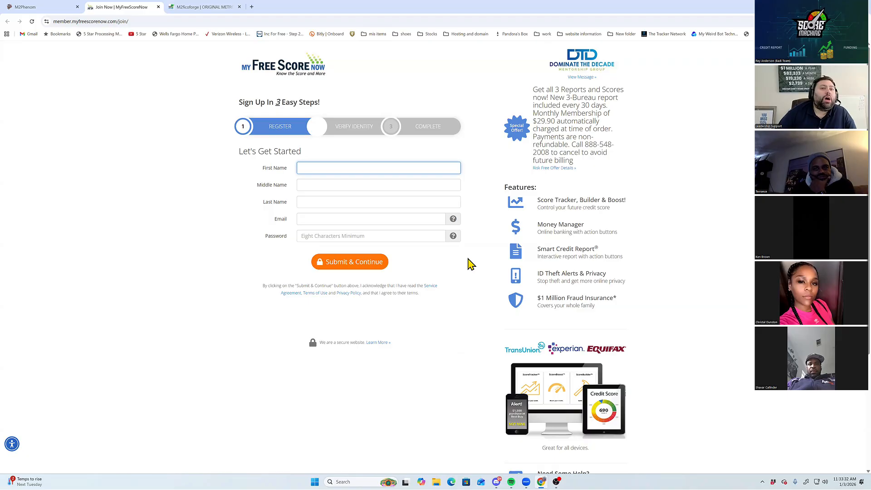
scroll(469, 270, "down", 2)
scroll(469, 269, "down", 3)
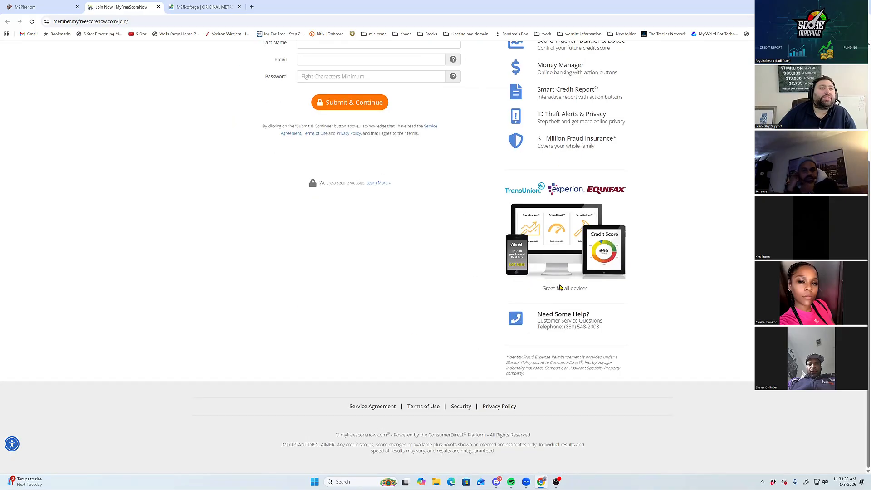
scroll(375, 255, "up", 5)
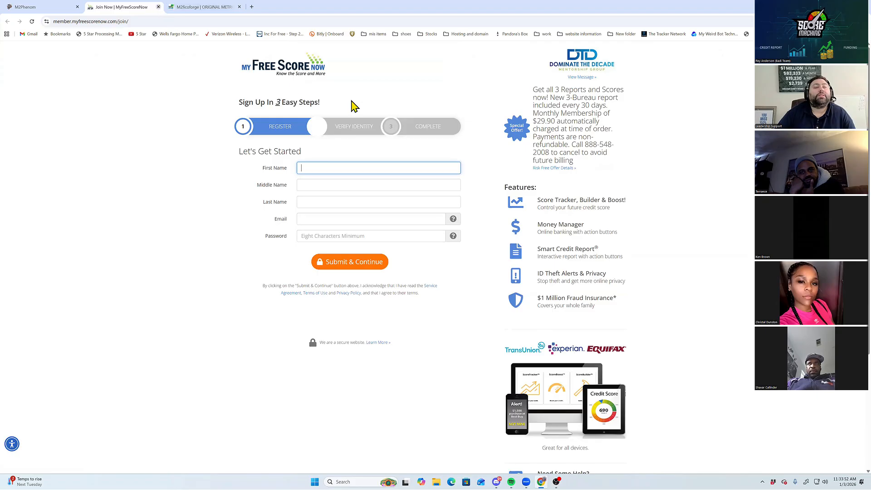
key("ctrl+w")
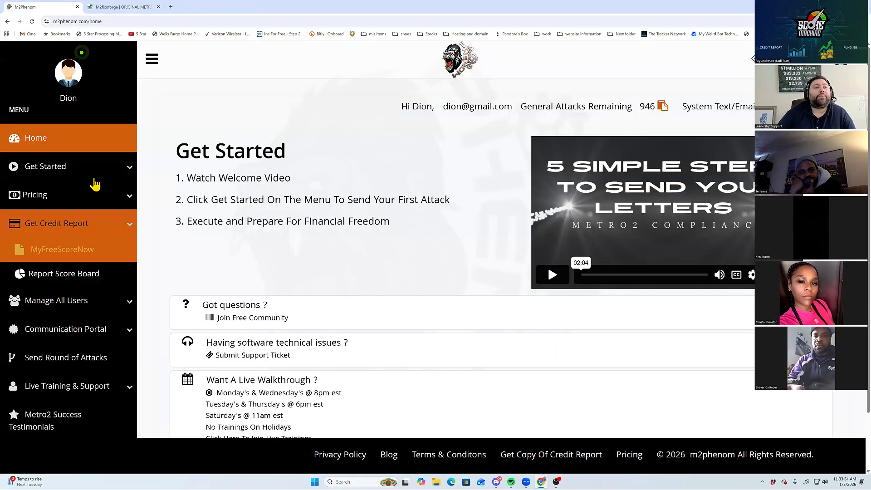
Open the Report Score Board, choose the sample client and their EPIC PRO Report, and examine the bureau scores and account comparisons
left_click(89, 275)
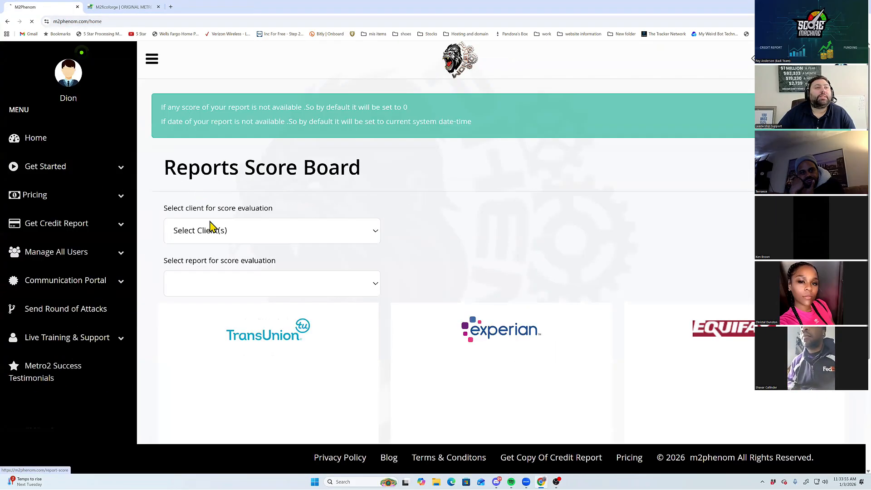
left_click(211, 228)
left_click(290, 307)
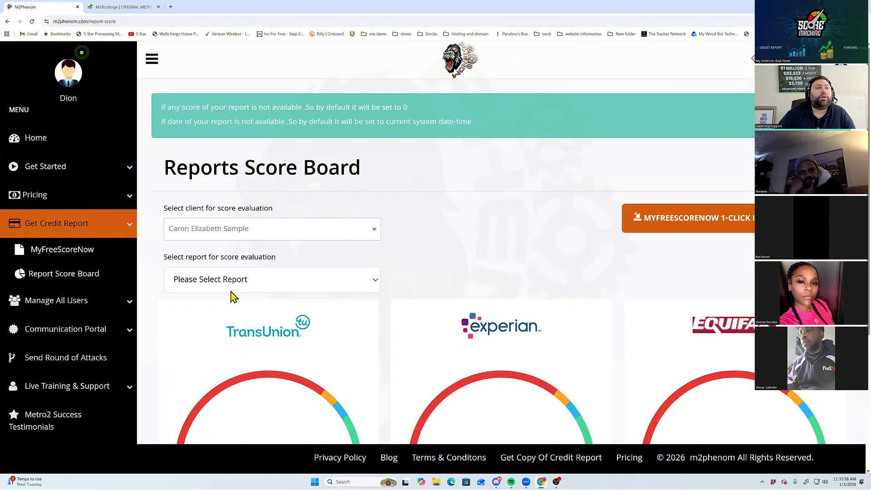
left_click(230, 286)
left_click(235, 317)
scroll(632, 247, "down", 5)
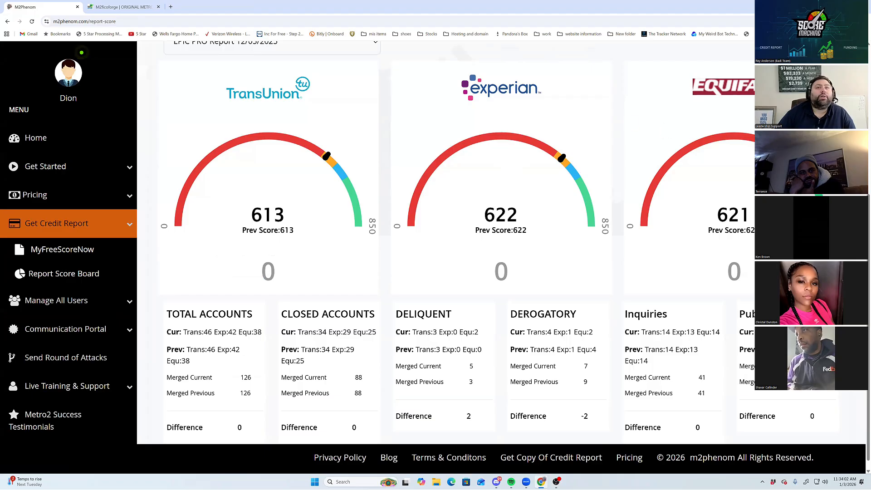
scroll(272, 347, "down", 1)
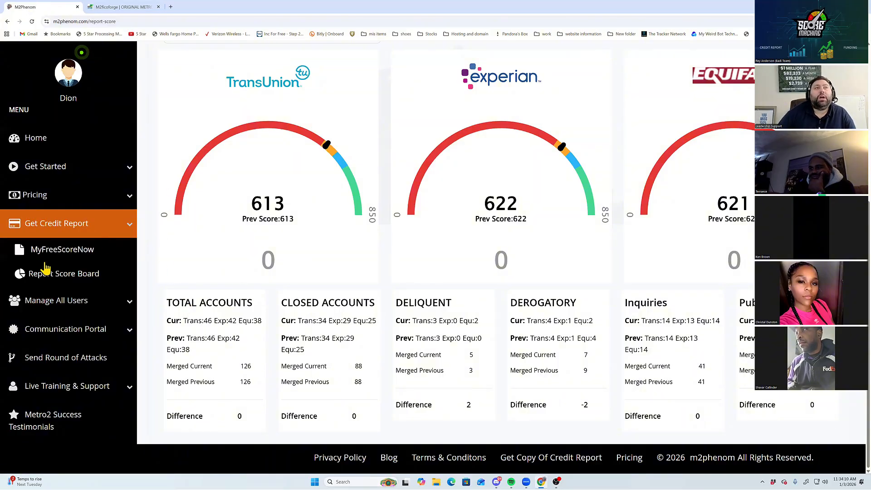
Open the test client's profile from Manage Profiles and delete the IdentityIQ report from its report section
left_click(79, 301)
left_click(73, 293)
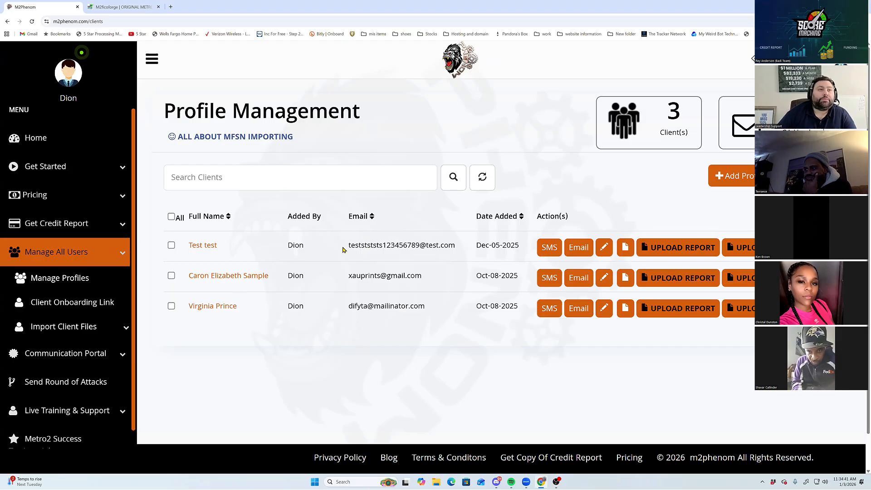
left_click(216, 247)
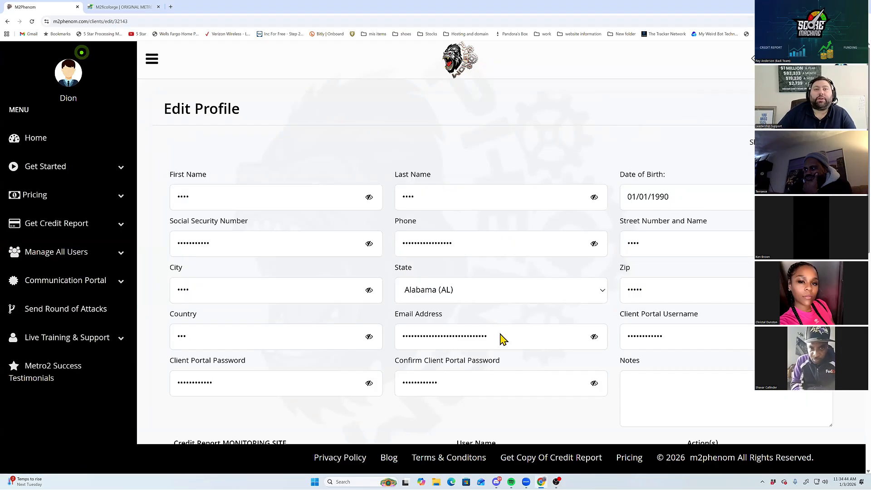
scroll(494, 345, "down", 8)
scroll(475, 372, "down", 2)
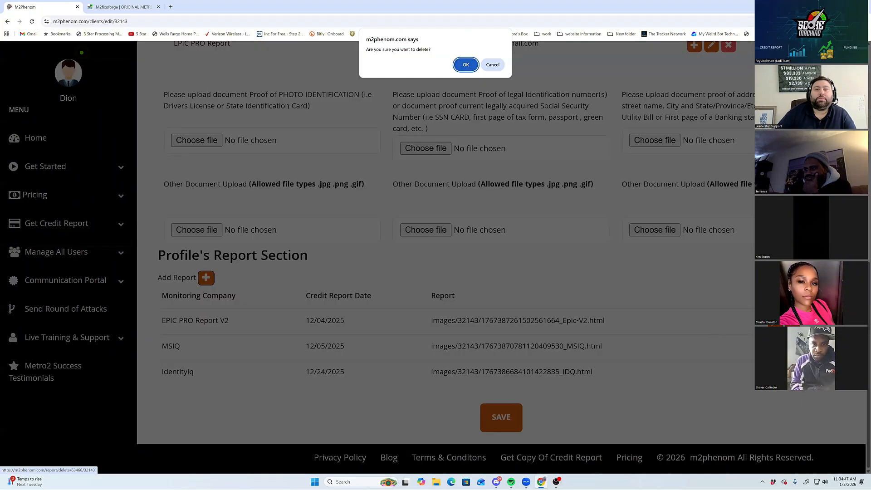
left_click(463, 64)
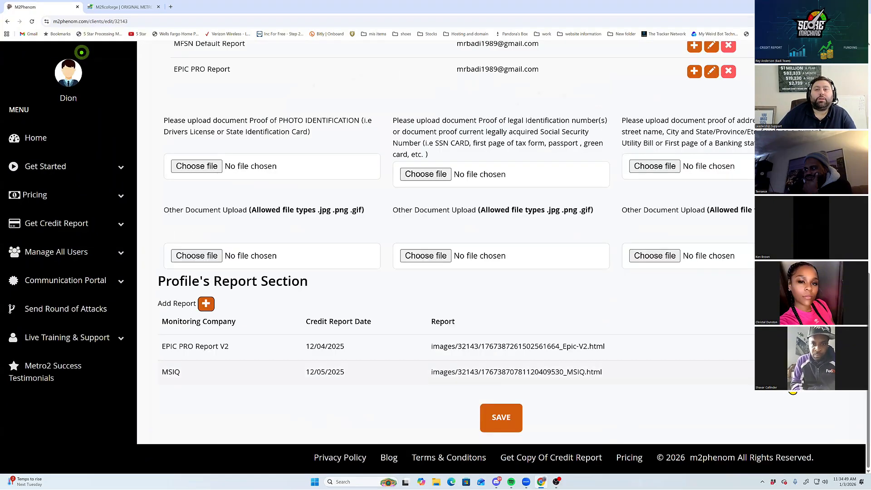
Delete the MSIQ and EPIC PRO Report V2 entries from the test client's report section
left_click(792, 374)
left_click(465, 64)
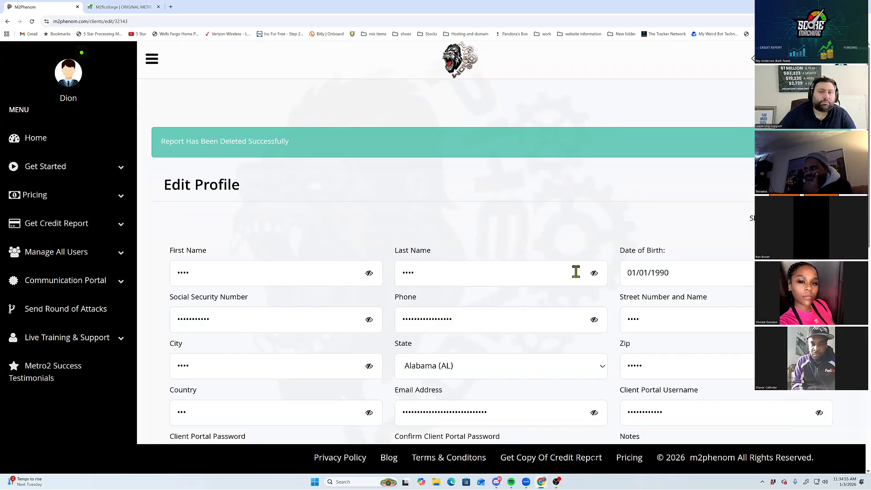
scroll(667, 291, "down", 15)
left_click(791, 372)
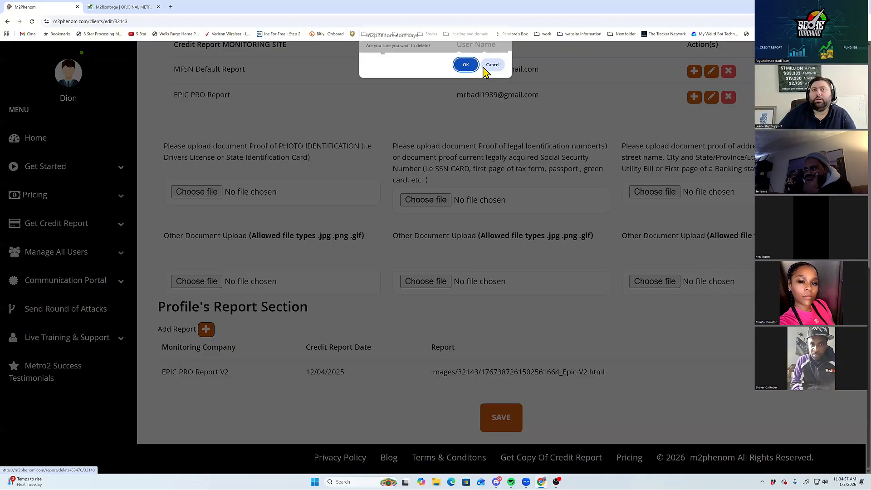
left_click(466, 67)
scroll(386, 241, "down", 6)
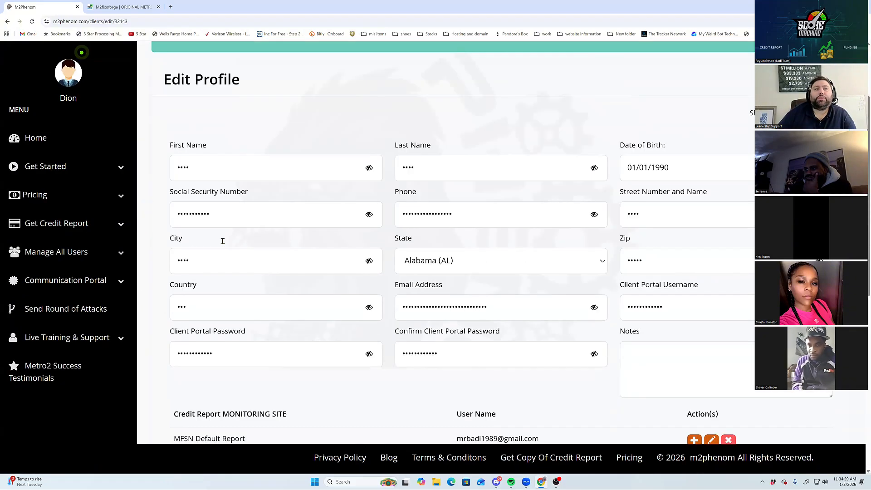
Return to the profile management list and open a blank form for adding a new client profile
left_click(78, 227)
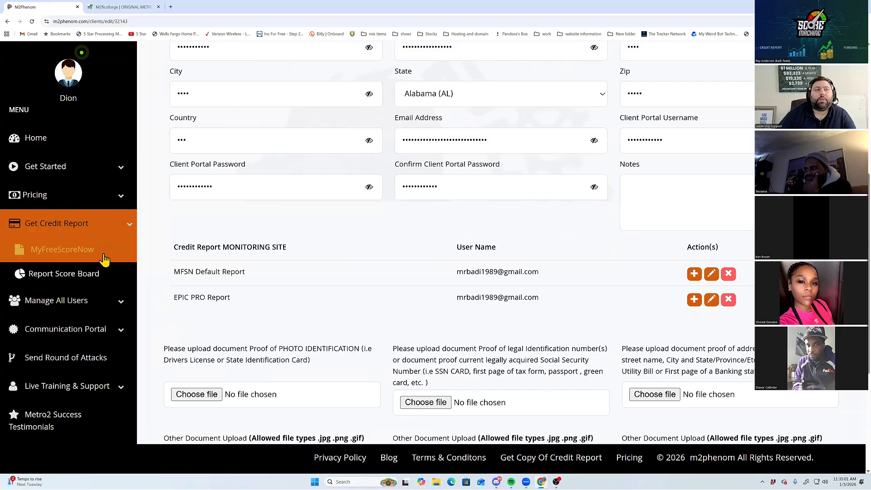
left_click(62, 303)
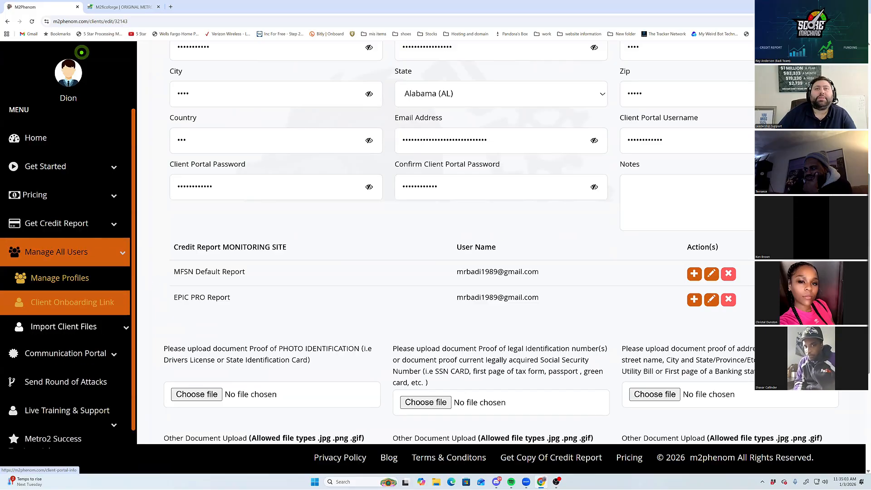
left_click(83, 285)
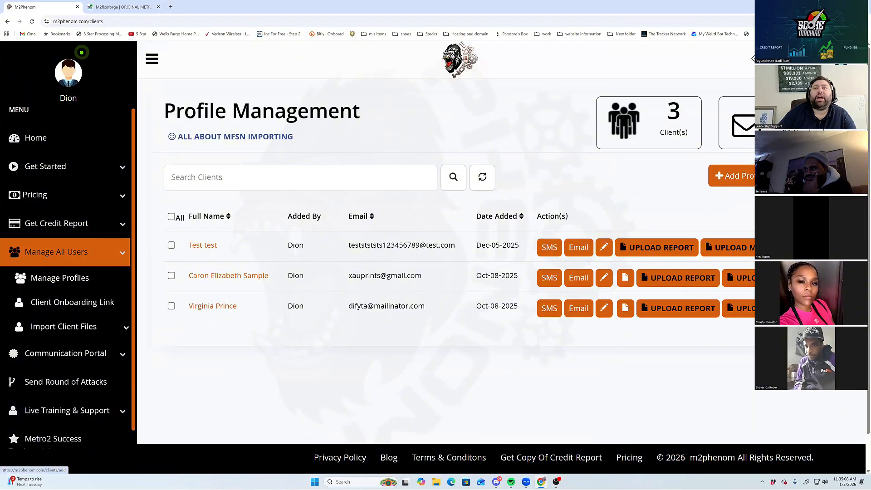
left_click(746, 179)
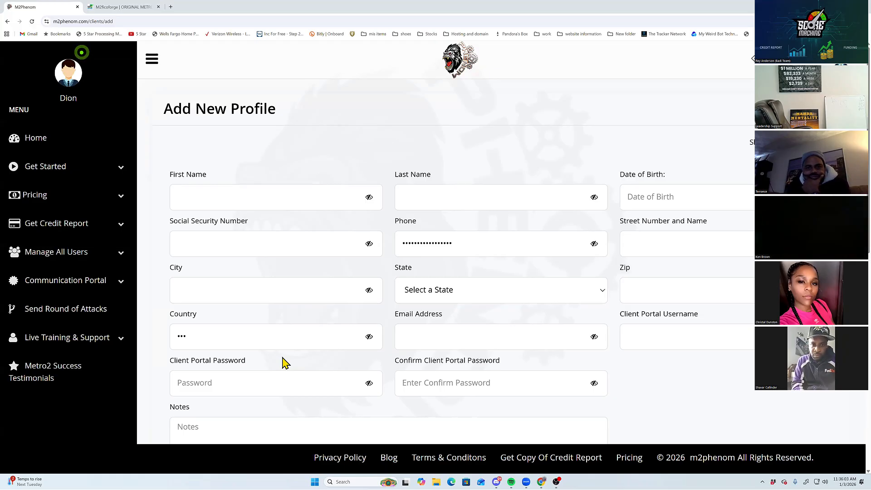
Draw an orange box around the Social Security Number field and handwrite "SSC or W2 or 1st page taxes" beside its label
scroll(282, 363, "down", 2)
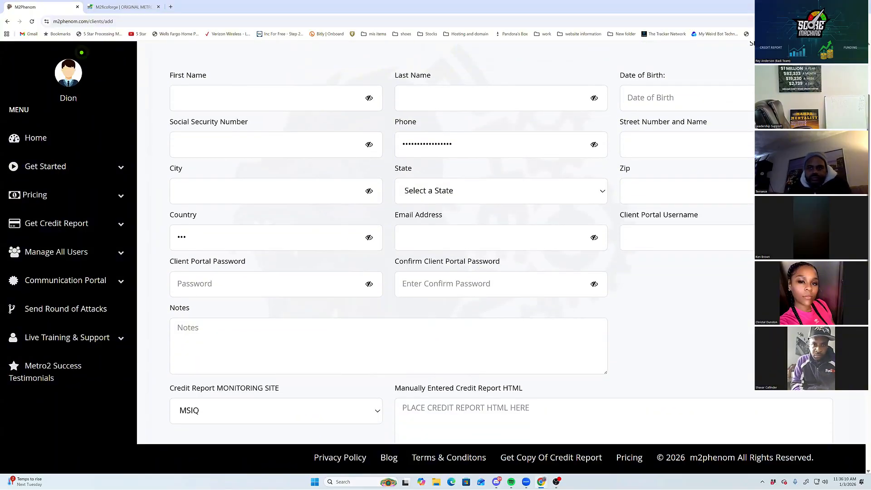
scroll(454, 236, "up", 1)
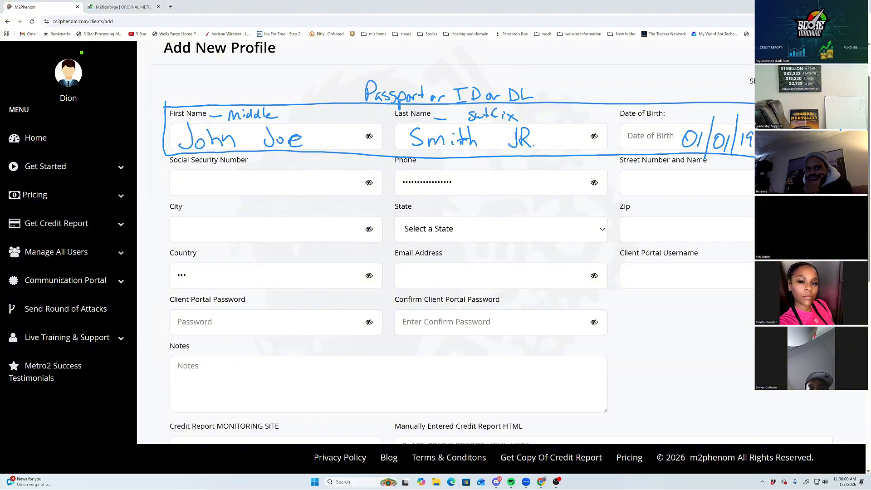
mouse_move(166, 153)
left_mouse_down()
mouse_move(265, 200)
mouse_move(378, 200)
mouse_move(393, 160)
mouse_move(158, 155)
left_mouse_up()
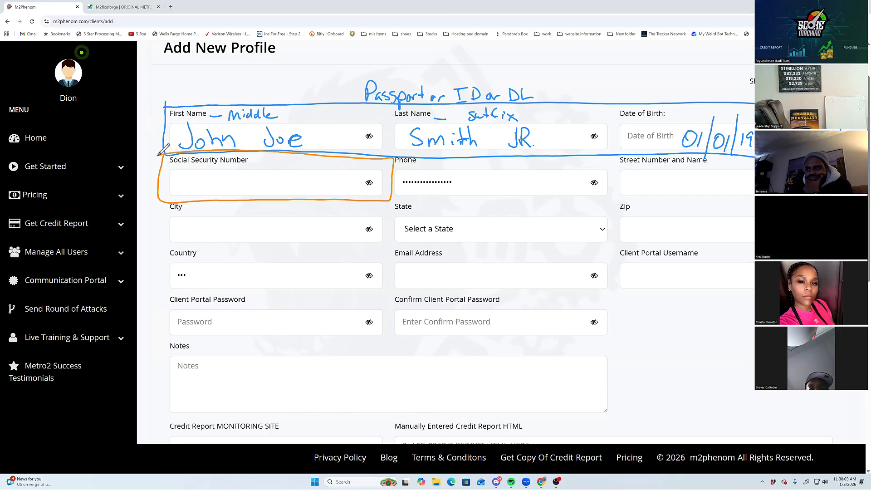
mouse_move(258, 156)
left_mouse_down()
mouse_move(252, 164)
mouse_move(270, 157)
mouse_move(274, 166)
mouse_move(303, 157)
mouse_move(310, 165)
mouse_move(392, 162)
mouse_move(386, 166)
left_mouse_up()
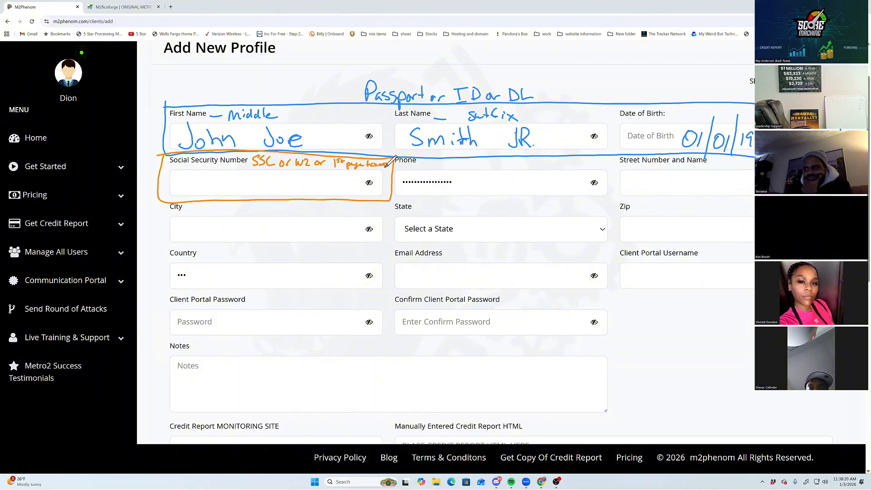
Handwrite a sample Social Security number and a sample phone number in orange over the matching fields
mouse_move(184, 173)
left_mouse_down()
mouse_move(187, 189)
mouse_move(190, 173)
left_mouse_up()
left_click_drag(202, 172, 307, 187)
left_click_drag(309, 176, 314, 186)
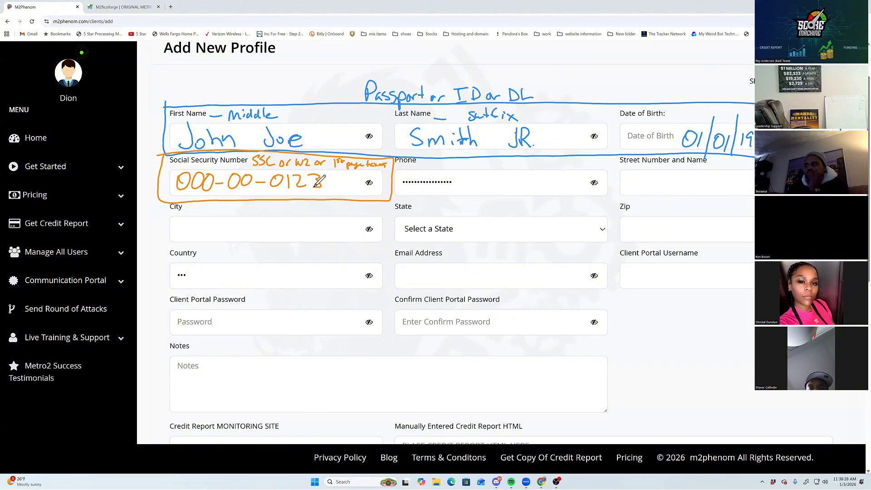
mouse_move(475, 173)
left_mouse_down()
mouse_move(462, 189)
mouse_move(503, 181)
mouse_move(506, 189)
mouse_move(548, 181)
mouse_move(550, 189)
mouse_move(568, 168)
mouse_move(563, 189)
left_mouse_up()
mouse_move(573, 171)
left_mouse_down()
mouse_move(580, 168)
mouse_move(575, 191)
mouse_move(594, 168)
mouse_move(590, 191)
left_mouse_up()
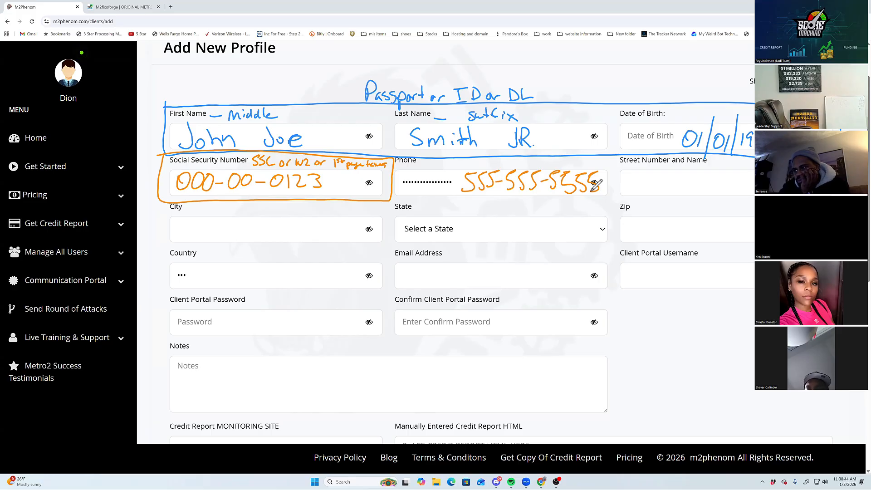
Draw a green outline around the street, city, state and zip fields and handwrite "Bank Statement" beside the State label
mouse_move(617, 199)
left_mouse_down()
mouse_move(664, 157)
mouse_move(755, 159)
mouse_move(842, 196)
mouse_move(839, 248)
mouse_move(193, 248)
mouse_move(161, 222)
mouse_move(191, 202)
mouse_move(617, 196)
left_mouse_up()
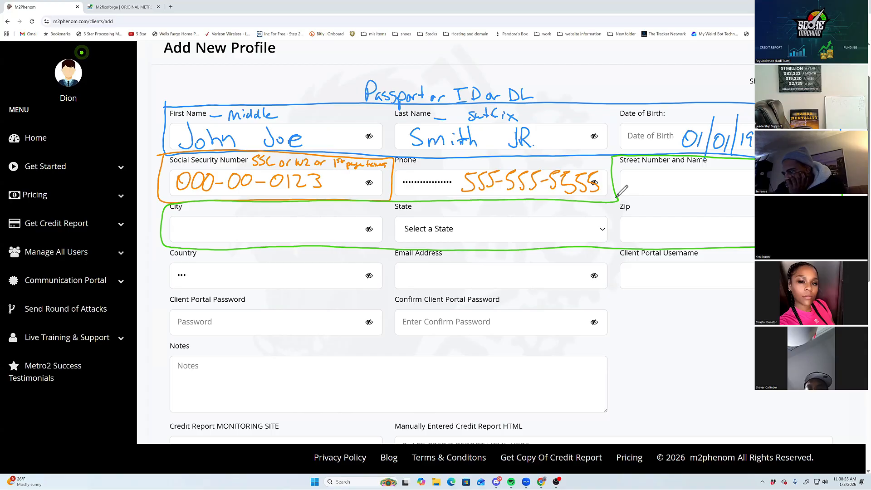
mouse_move(521, 201)
left_mouse_down()
mouse_move(528, 212)
mouse_move(555, 213)
mouse_move(615, 202)
left_mouse_up()
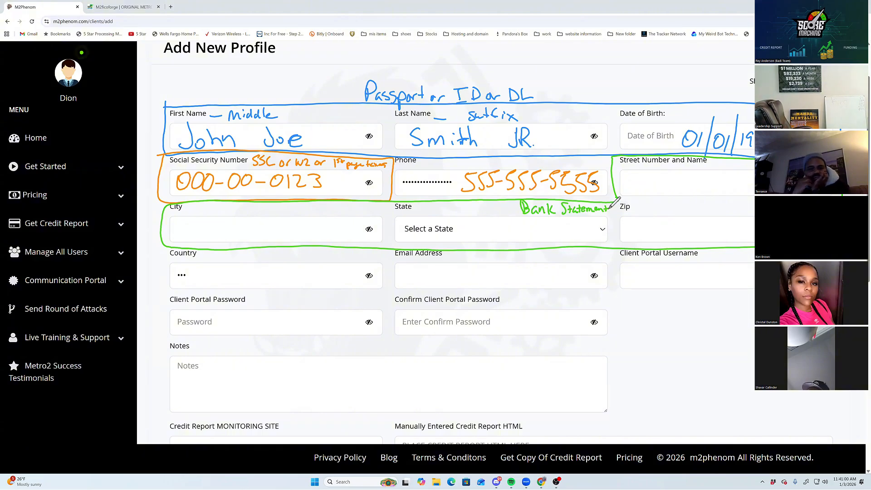
Handwrite a sample address in green across the street, city, state and zip fields
mouse_move(631, 174)
left_mouse_down()
mouse_move(623, 187)
mouse_move(632, 175)
mouse_move(636, 190)
mouse_move(645, 169)
mouse_move(659, 192)
mouse_move(677, 192)
mouse_move(682, 174)
mouse_move(694, 191)
mouse_move(701, 179)
mouse_move(714, 190)
mouse_move(754, 185)
left_mouse_up()
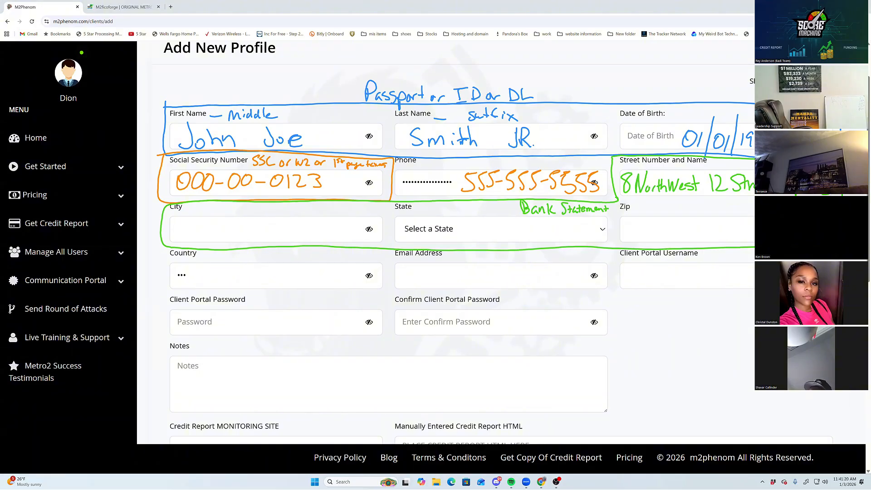
mouse_move(176, 222)
left_mouse_down()
mouse_move(176, 239)
mouse_move(216, 238)
left_mouse_up()
left_click_drag(216, 230, 239, 238)
mouse_move(235, 225)
left_mouse_down()
mouse_move(249, 224)
mouse_move(248, 238)
left_mouse_up()
mouse_move(244, 226)
left_mouse_down()
mouse_move(258, 223)
mouse_move(257, 236)
left_mouse_up()
left_click_drag(258, 228, 266, 238)
mouse_move(280, 209)
left_mouse_down()
mouse_move(272, 248)
mouse_move(303, 216)
mouse_move(313, 235)
mouse_move(323, 218)
mouse_move(327, 238)
mouse_move(359, 222)
left_mouse_up()
left_click(331, 234)
mouse_move(501, 224)
left_mouse_down()
mouse_move(495, 240)
mouse_move(528, 234)
mouse_move(522, 240)
left_mouse_up()
left_click_drag(633, 221, 629, 241)
mouse_move(649, 223)
left_mouse_down()
mouse_move(677, 236)
mouse_move(708, 223)
left_mouse_up()
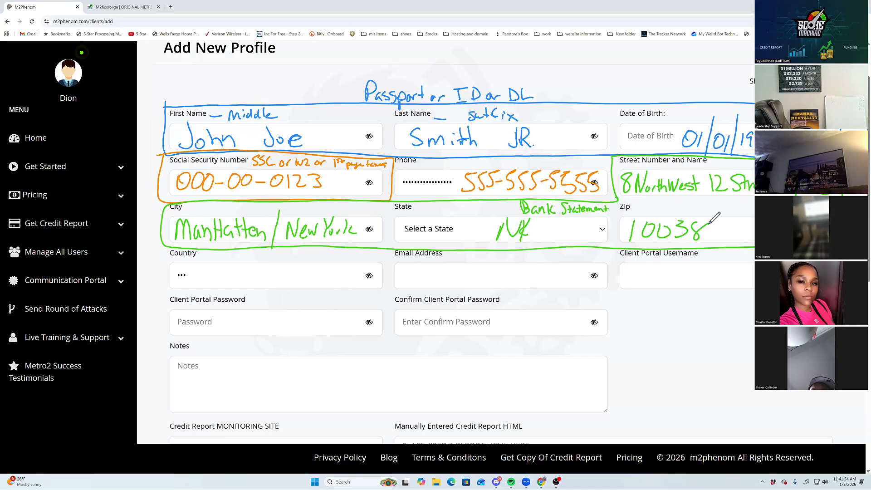
Box and cross out the first handwritten city name in red, and clear all annotations from the form
mouse_move(173, 217)
left_mouse_down()
mouse_move(261, 245)
mouse_move(268, 216)
mouse_move(173, 217)
mouse_move(224, 208)
mouse_move(273, 216)
left_mouse_up()
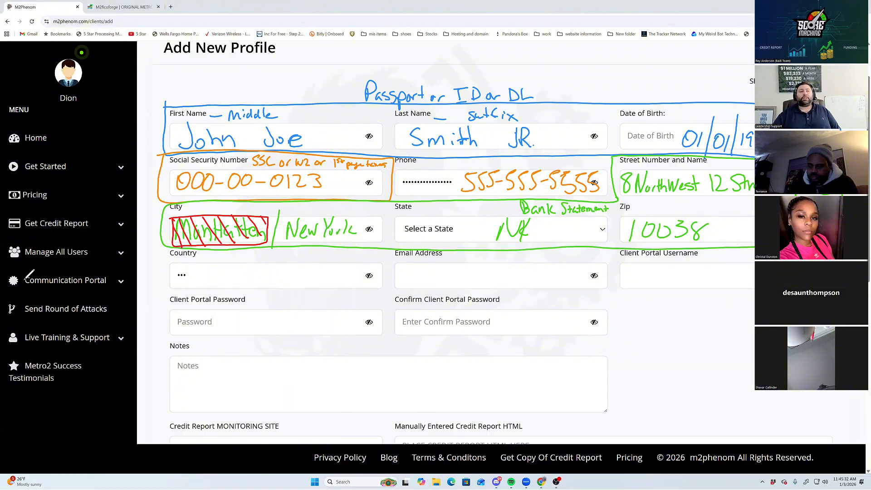
left_click(39, 288)
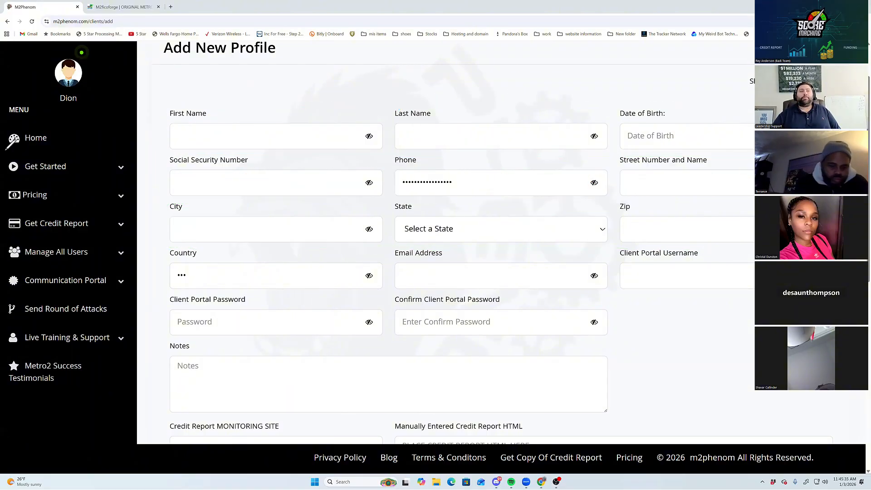
Review the monitoring site, MFSN login and document upload fields in the lower part of the new profile form
scroll(522, 273, "down", 8)
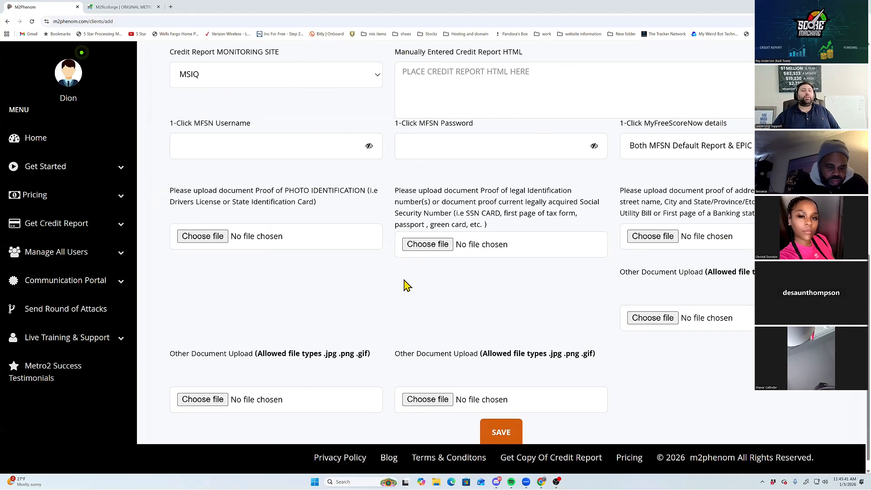
scroll(327, 263, "up", 3)
scroll(164, 241, "down", 3)
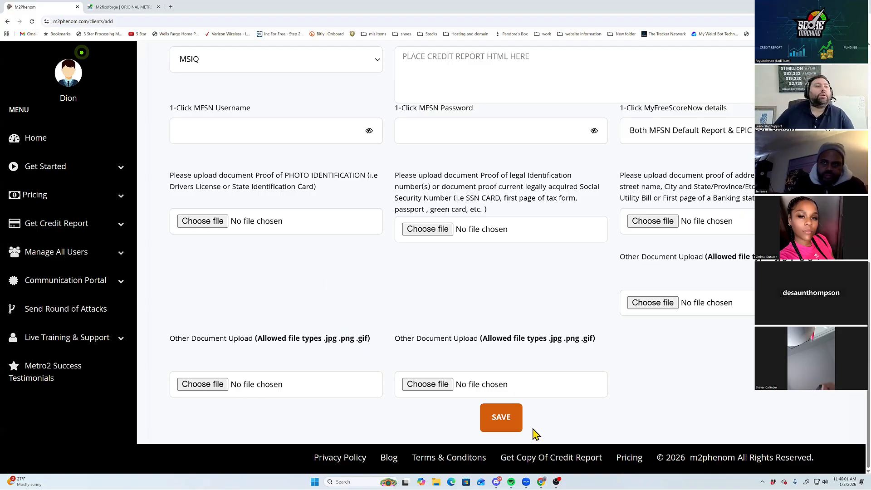
Open the sample client's existing profile from Manage Profiles and review its monitoring entries and uploaded identity documents
left_click(59, 263)
left_click(57, 282)
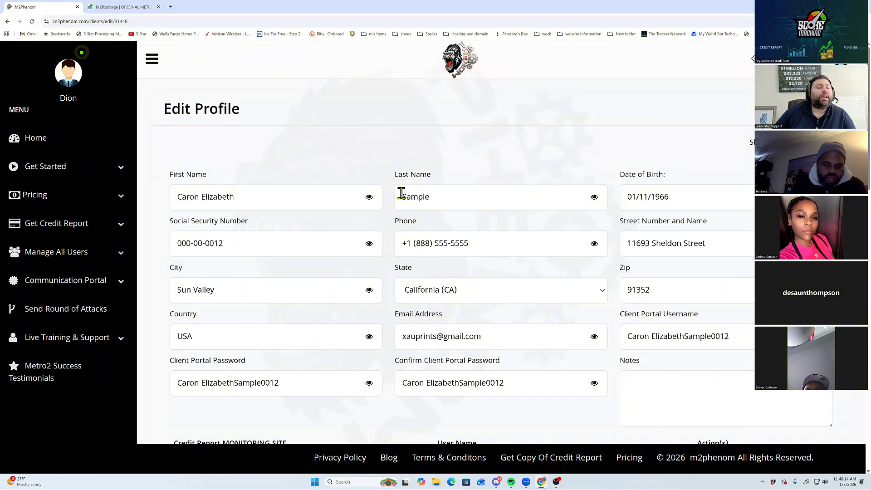
scroll(399, 200, "down", 5)
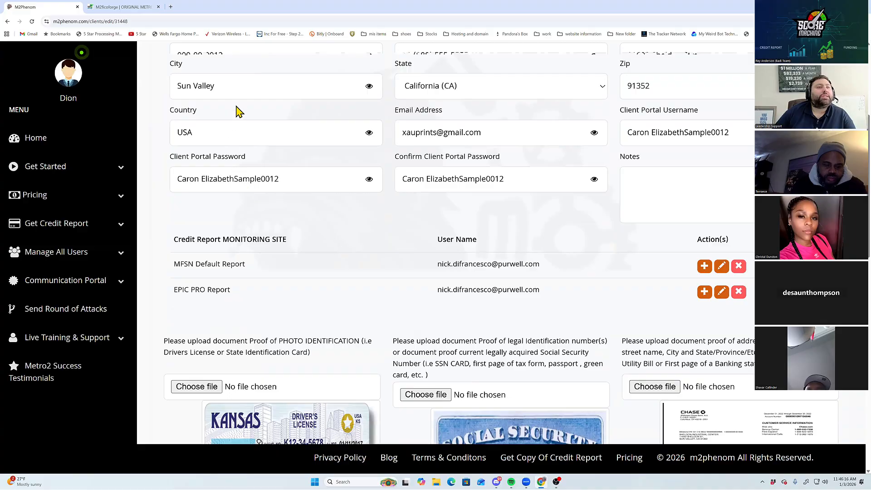
scroll(384, 223, "down", 5)
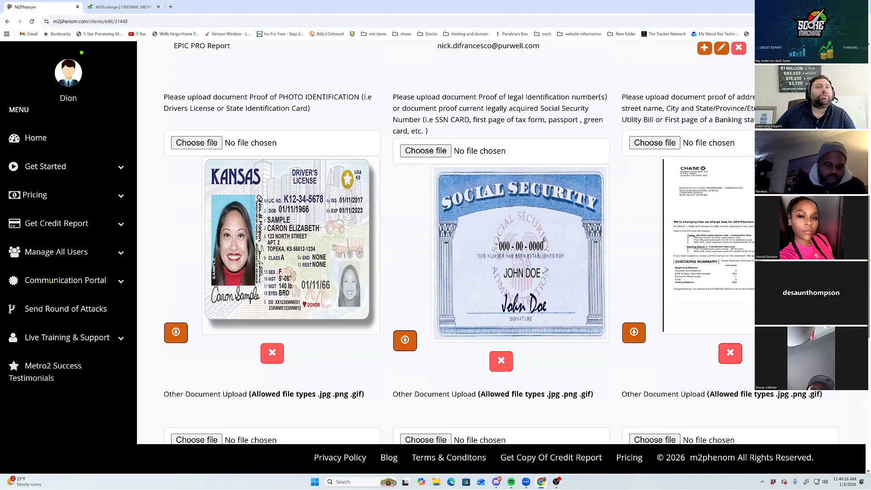
scroll(590, 208, "down", 1)
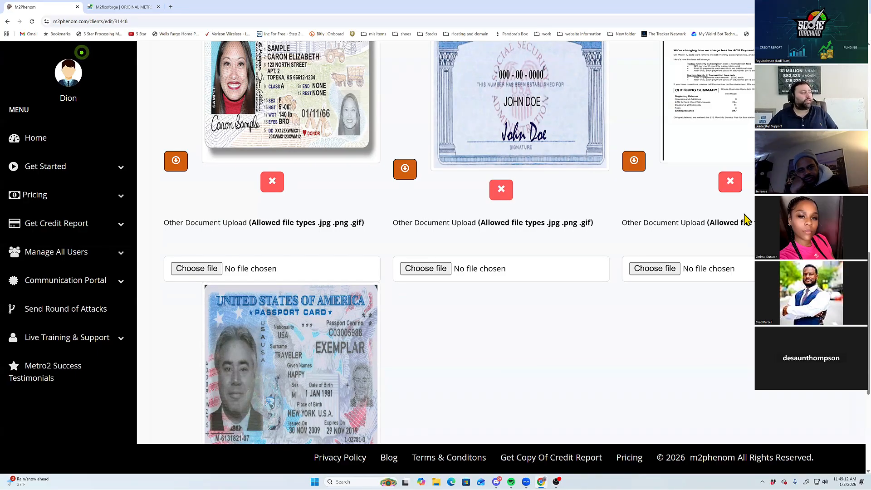
Return to the profile management list and open the MFSN report upload page for the test client
left_click(83, 233)
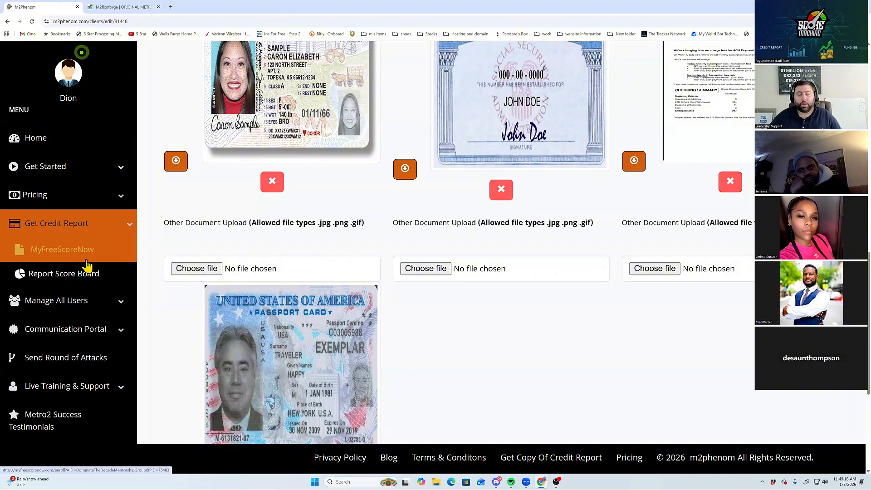
left_click(68, 300)
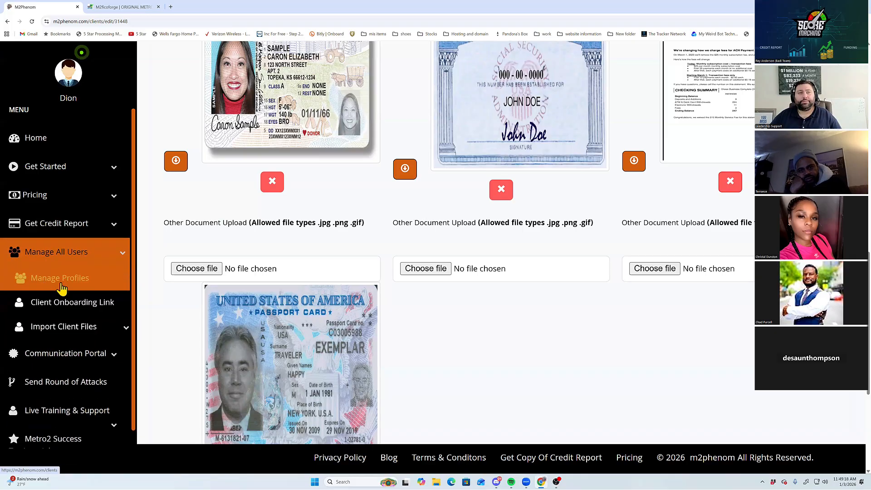
left_click(61, 285)
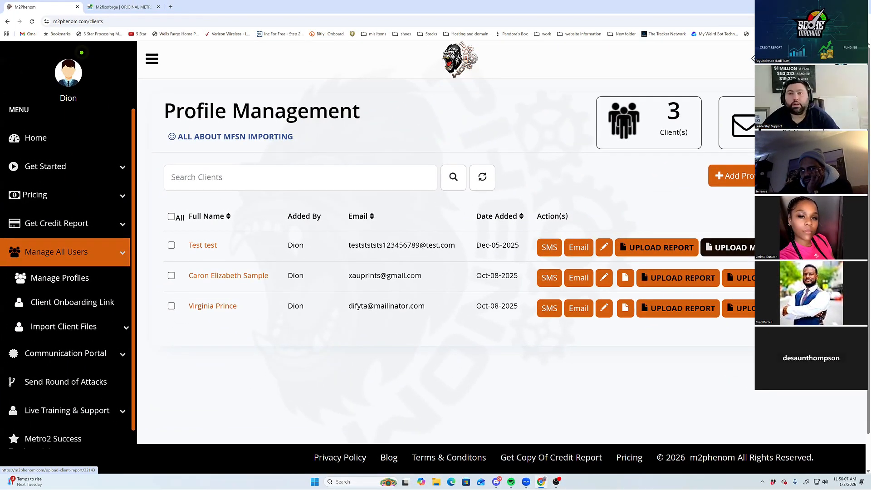
left_click(729, 250)
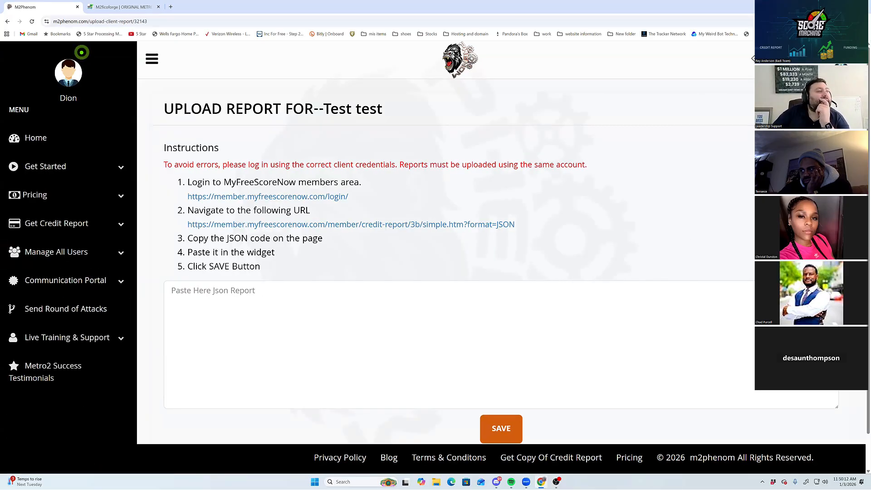
Log in to the MyFreeScoreNow members area with the account email and password, and open 3B Report & Scores
left_click(229, 200)
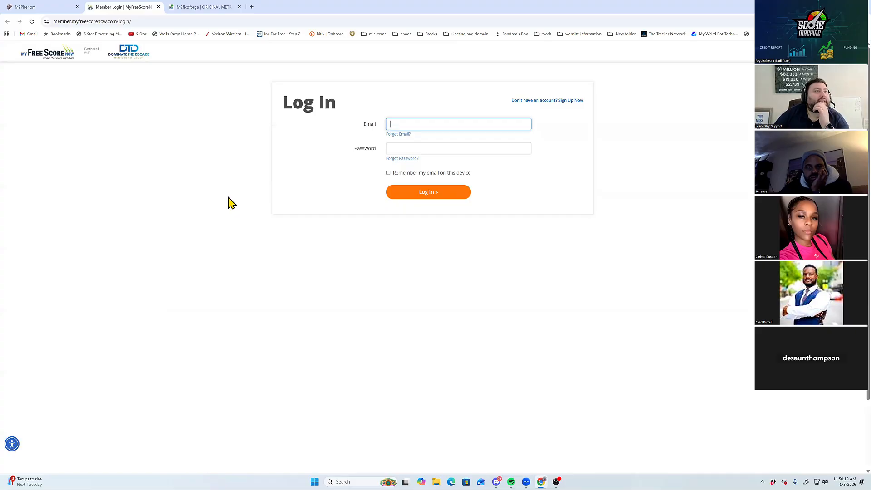
left_click(478, 127)
left_click(482, 141)
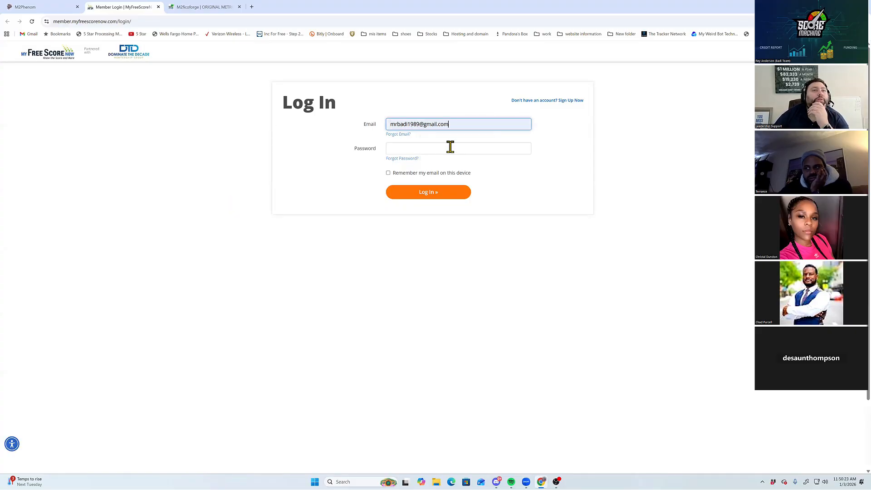
left_click(450, 149)
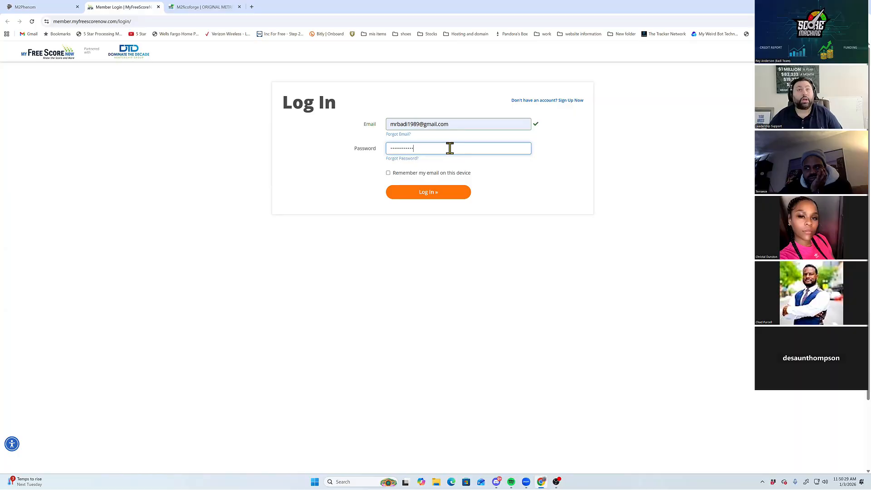
key("Return")
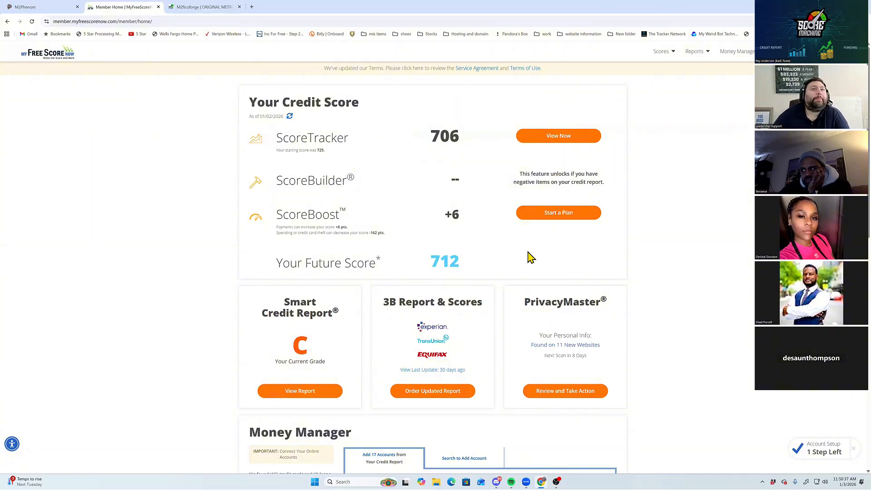
mouse_move(684, 53)
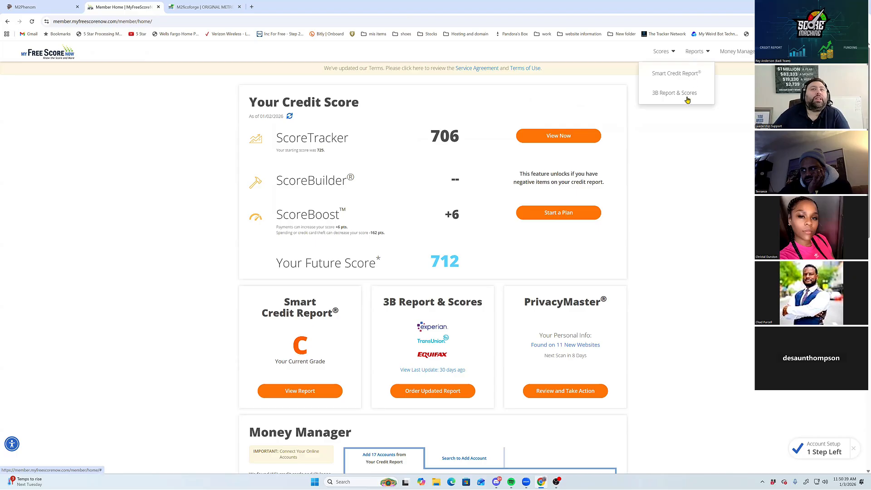
left_click(666, 98)
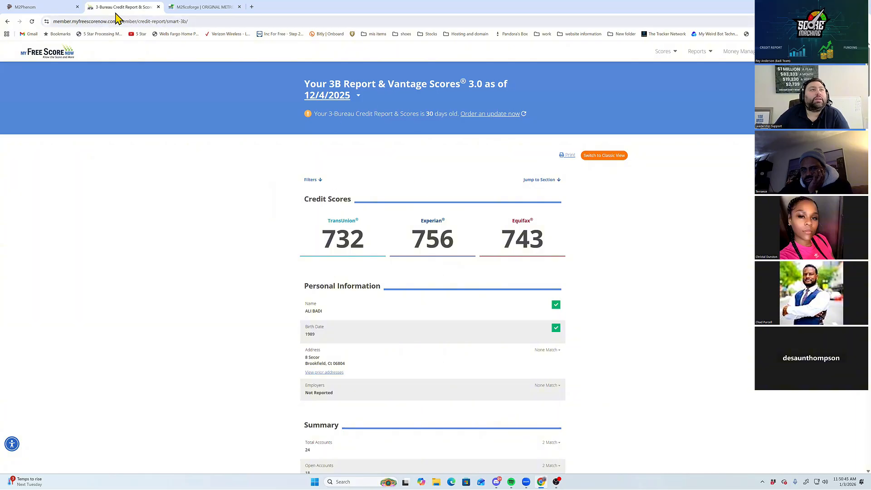
Open the JSON credit report linked in the upload instructions, copy all its code into the test client's upload box and save it
left_click(65, 10)
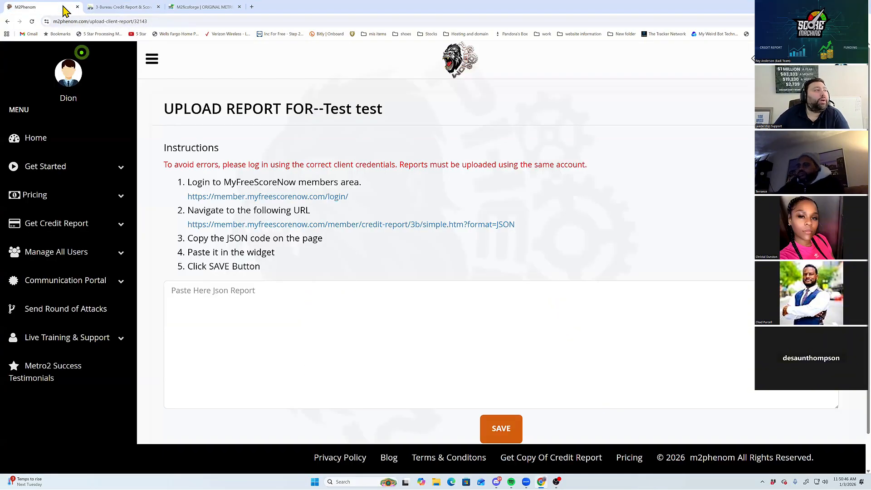
left_click(284, 225)
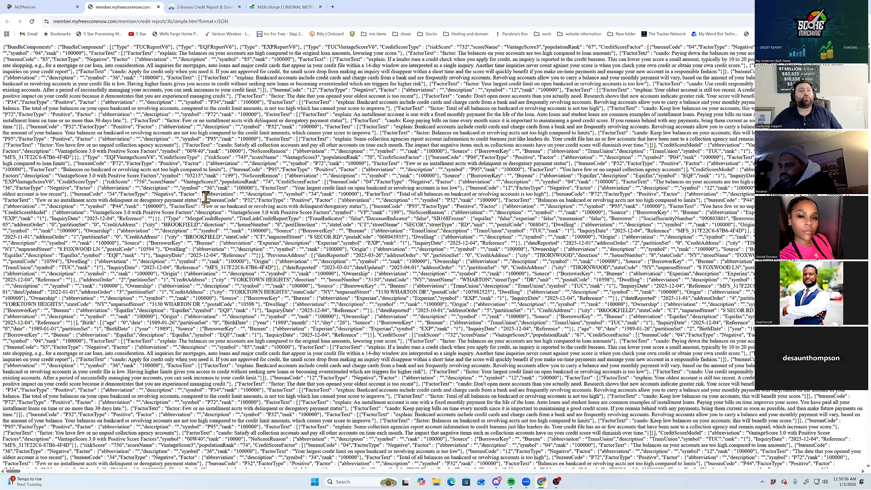
key("ctrl+a")
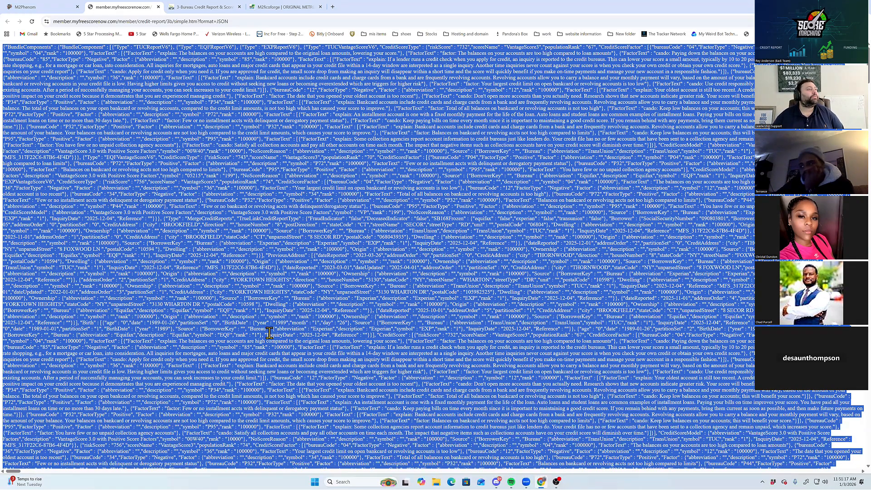
left_click(494, 433)
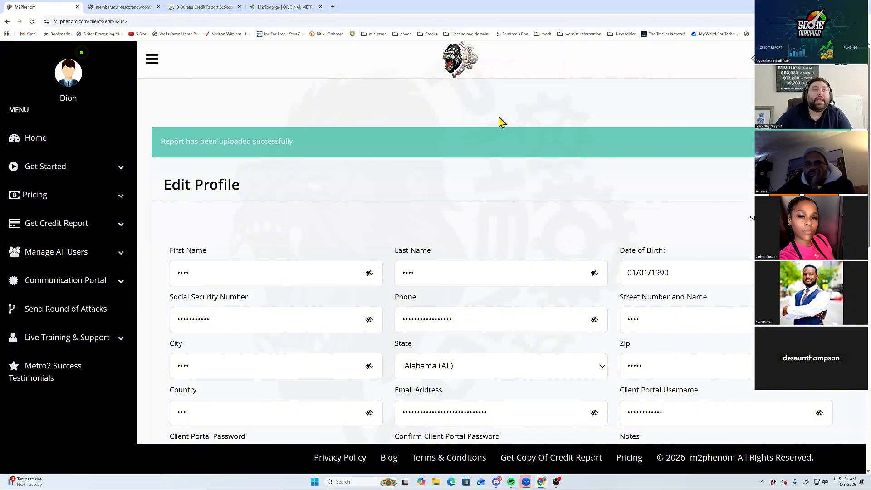
Close both MyFreeScoreNow pages and check the monitoring entries and report section in the test client's profile
left_click(159, 7)
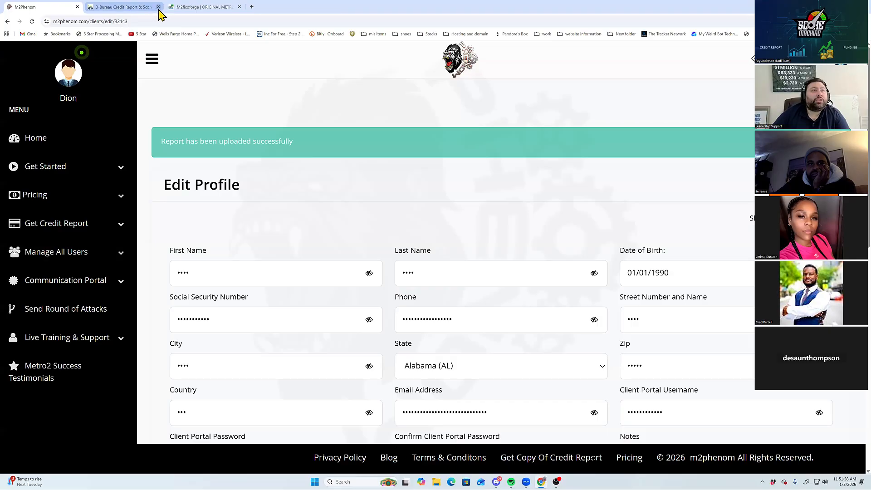
left_click(159, 7)
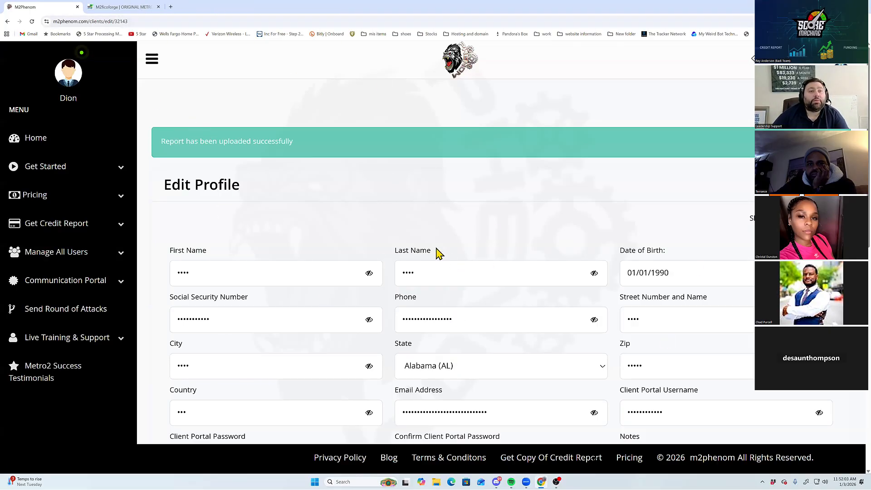
scroll(437, 258, "down", 1)
scroll(437, 258, "down", 12)
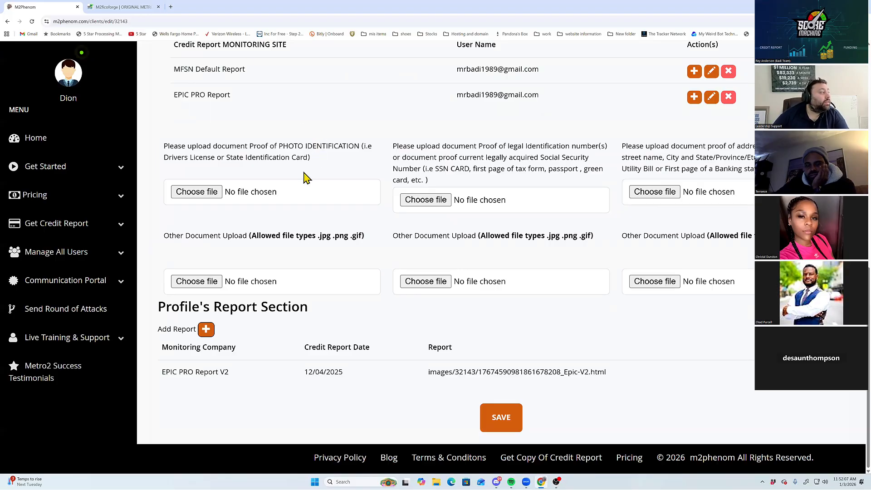
Delete the EPIC PRO Report V2 entry from the test client's report section and return to the profile management list
left_click(49, 198)
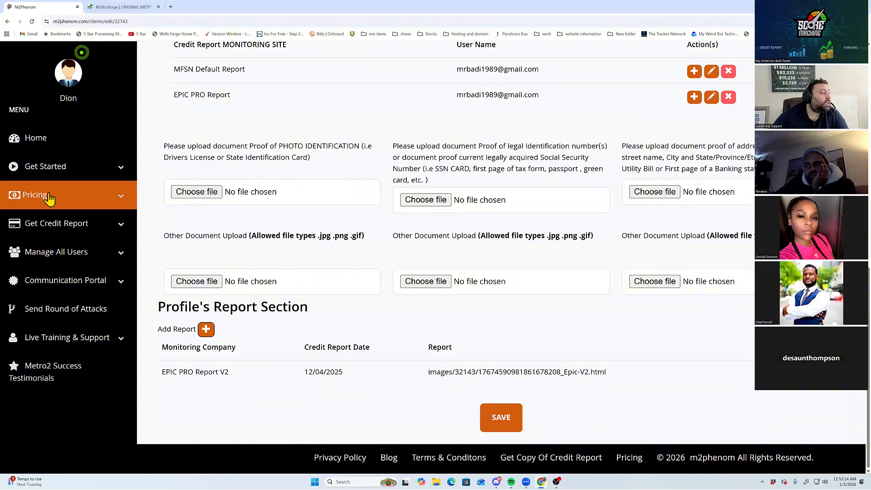
left_click(61, 161)
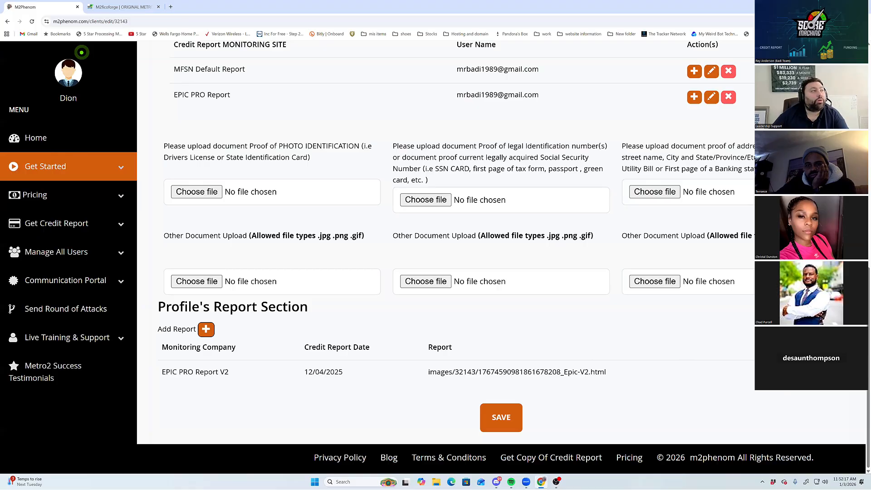
left_click(788, 372)
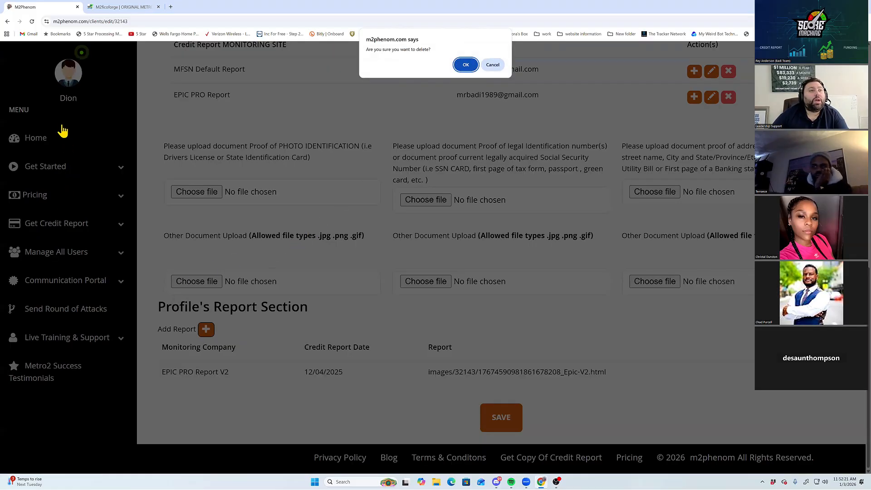
key("Return")
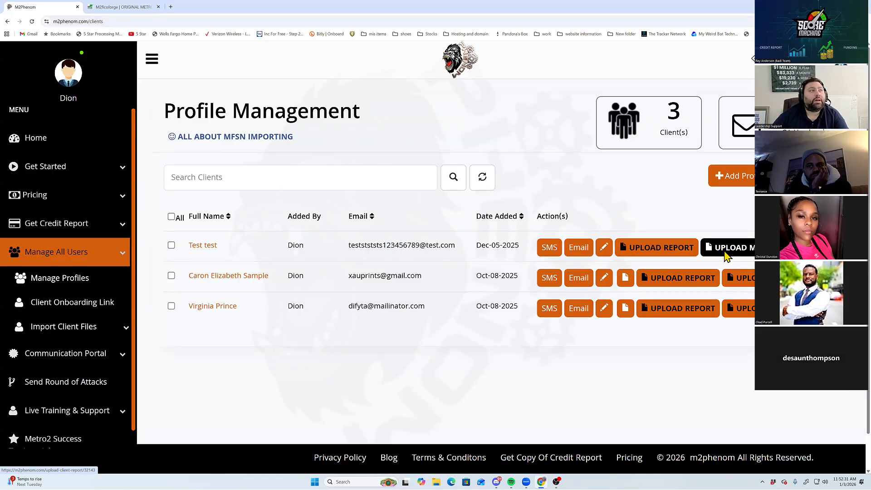
Open the test client's MyFreeScoreNow upload page, enter the members area from its instructions and open 3B Report & Scores
left_click(727, 248)
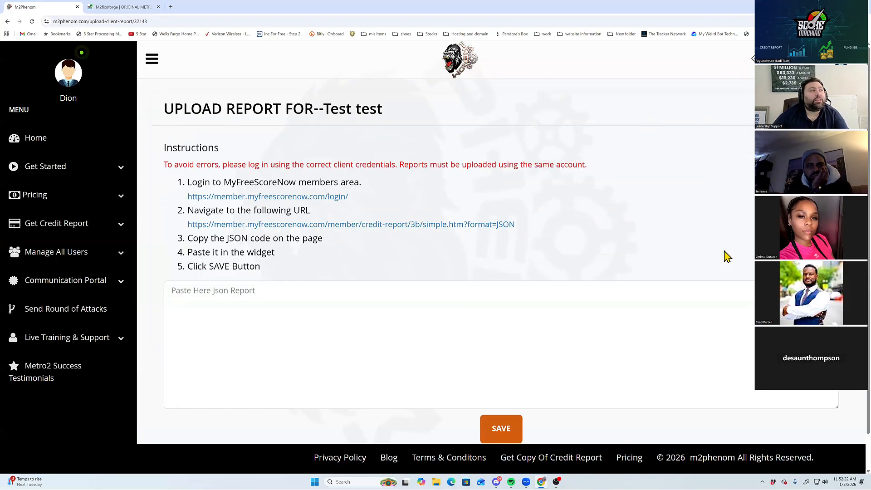
left_click(280, 203)
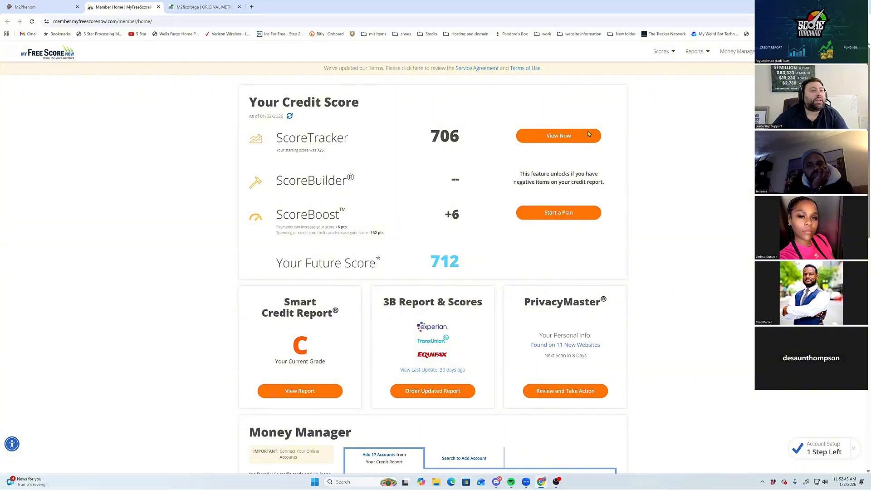
left_click(694, 54)
left_click(672, 95)
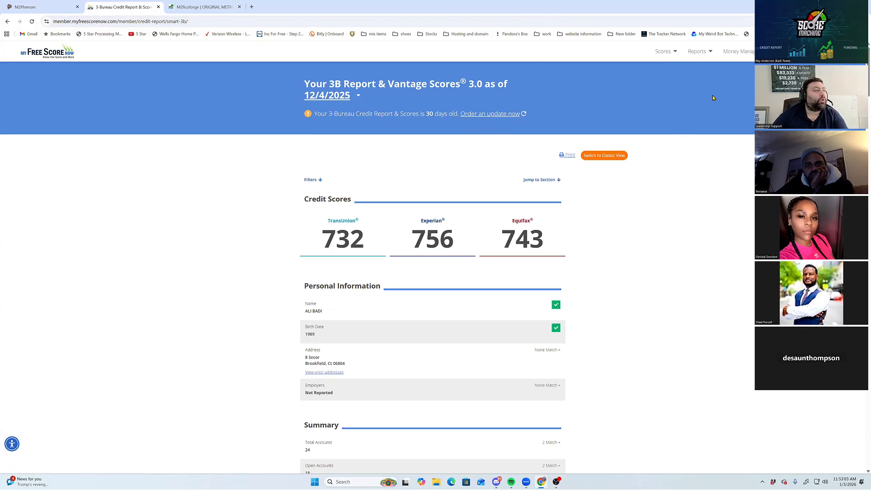
Look over the available score options, return to the member home page and reopen 3B Report & Scores from there
left_click(667, 56)
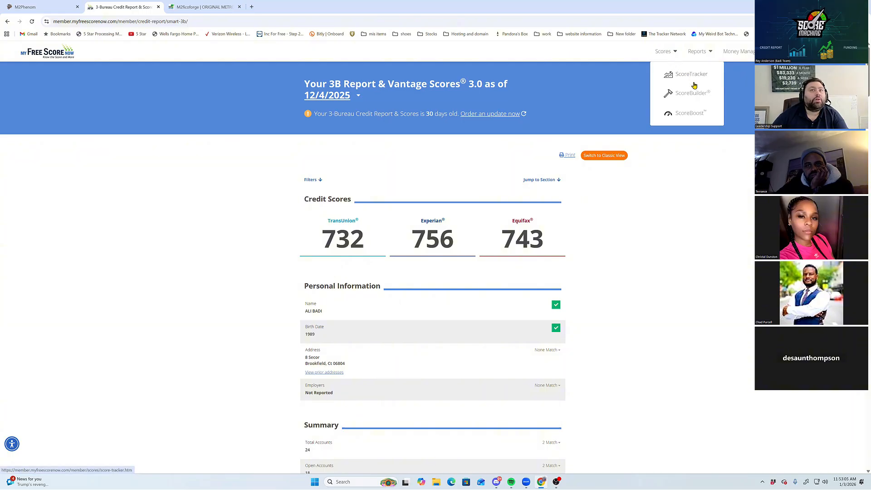
left_click(71, 53)
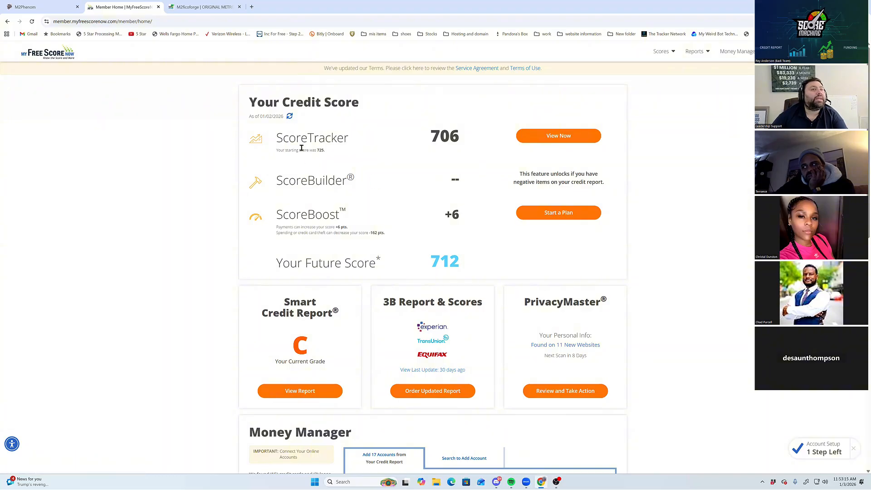
left_click(700, 55)
left_click(677, 93)
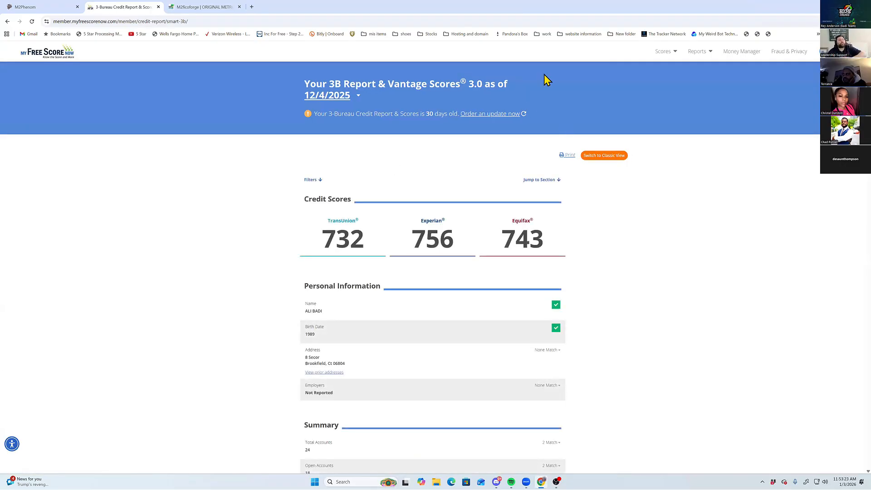
Return to the test client's upload page, open the linked JSON credit report and upload its code to the profile
left_click(48, 58)
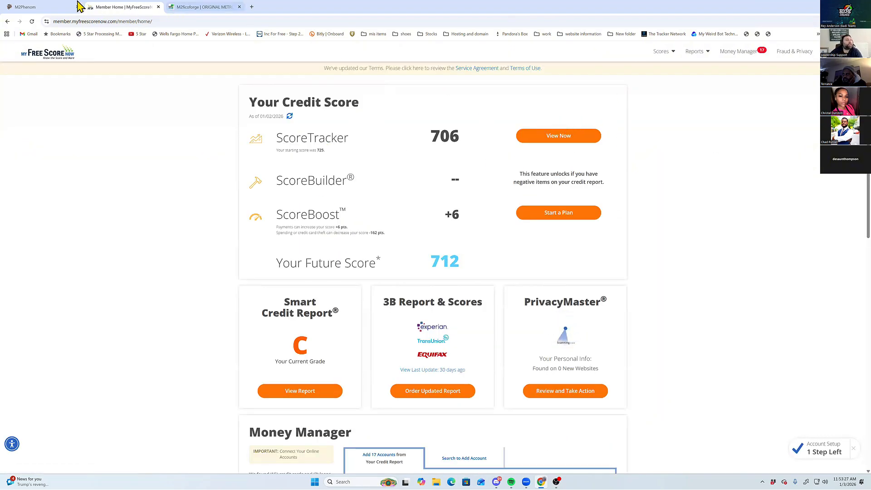
left_click(59, 7)
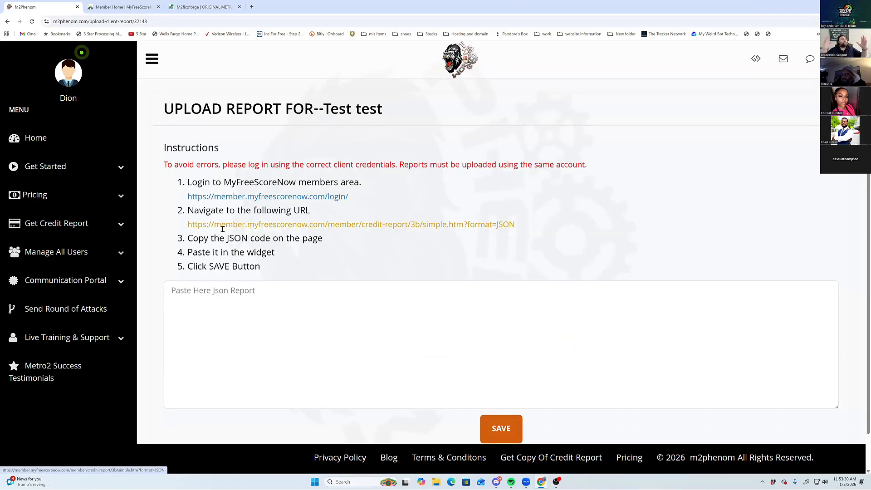
left_click(222, 228)
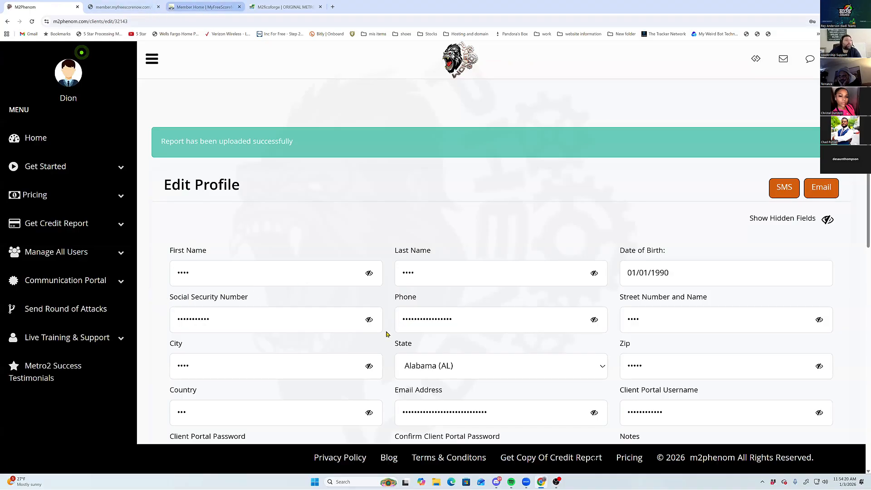
Review where the MyFreeScoreNow home page links to the last updated 3B report, compare both pages and close the site
left_click(204, 7)
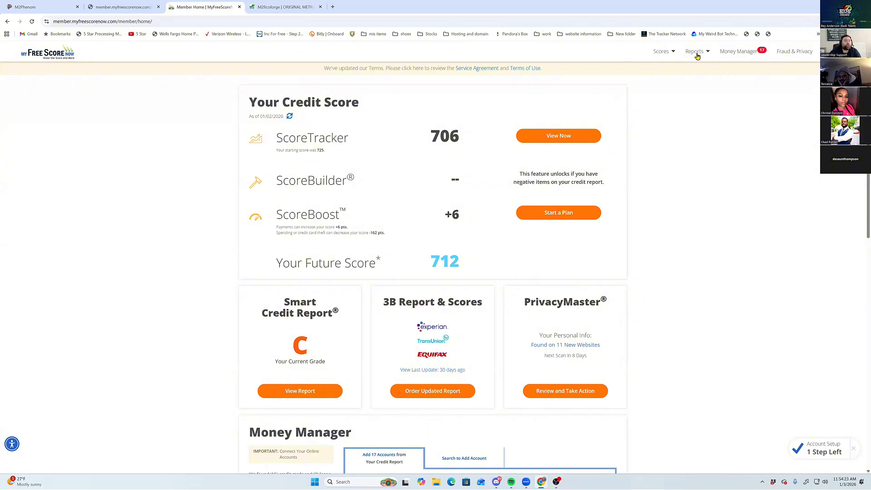
mouse_move(697, 51)
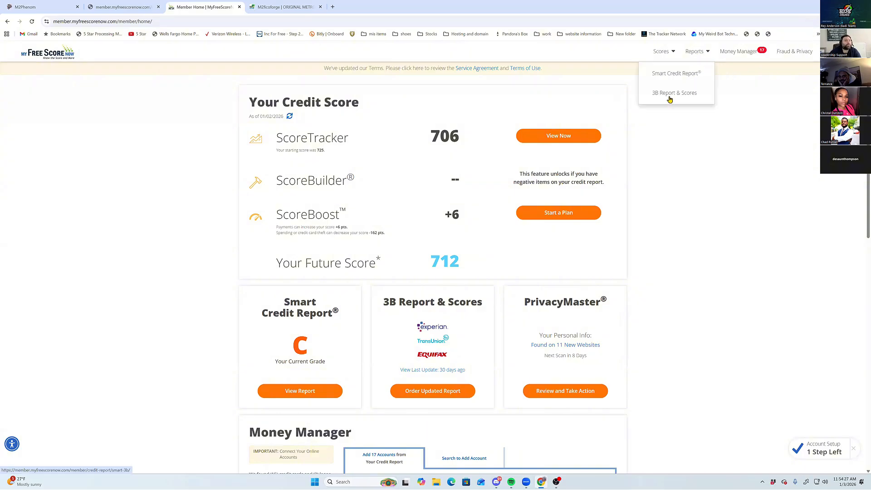
left_click(432, 371)
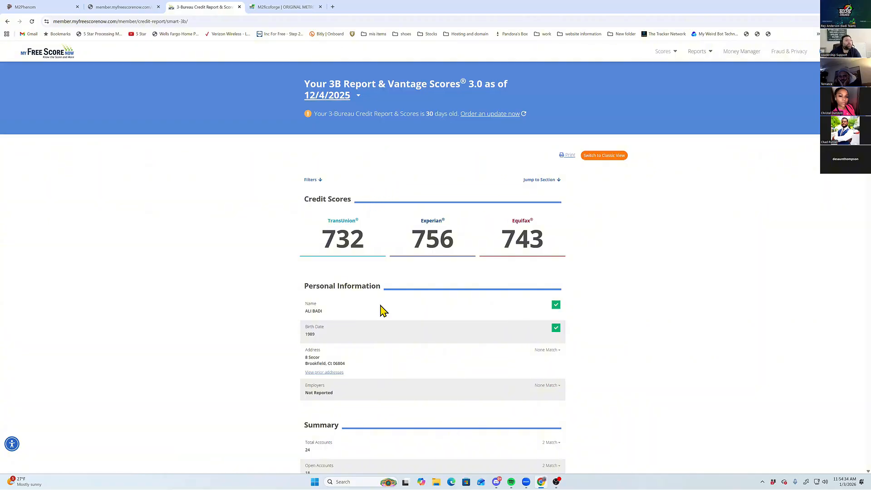
key("alt+Left")
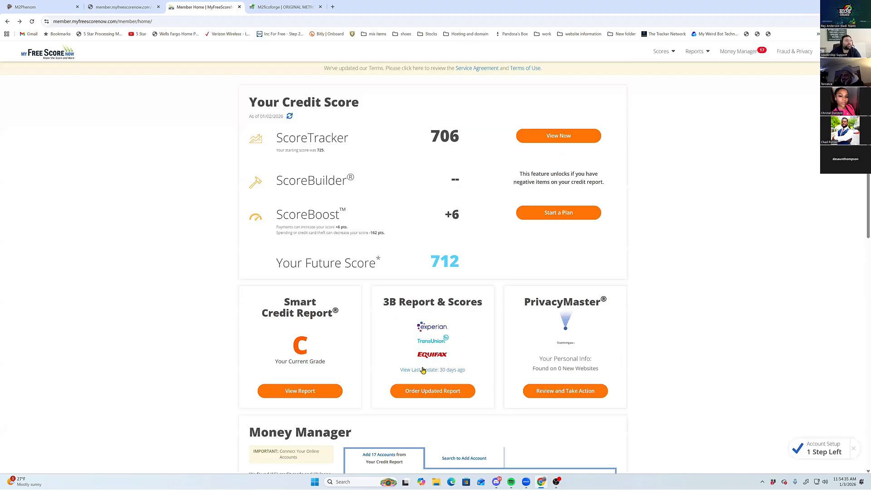
triple_click(385, 301)
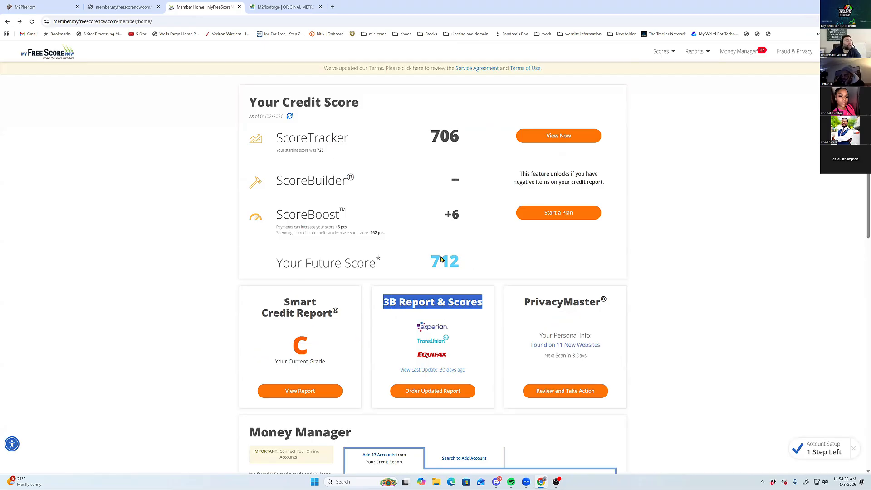
key("alt+Right")
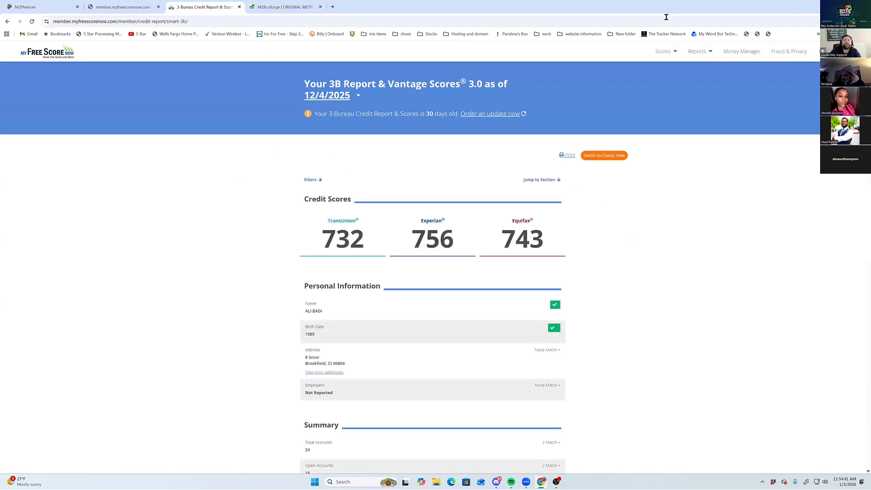
key("alt+Left")
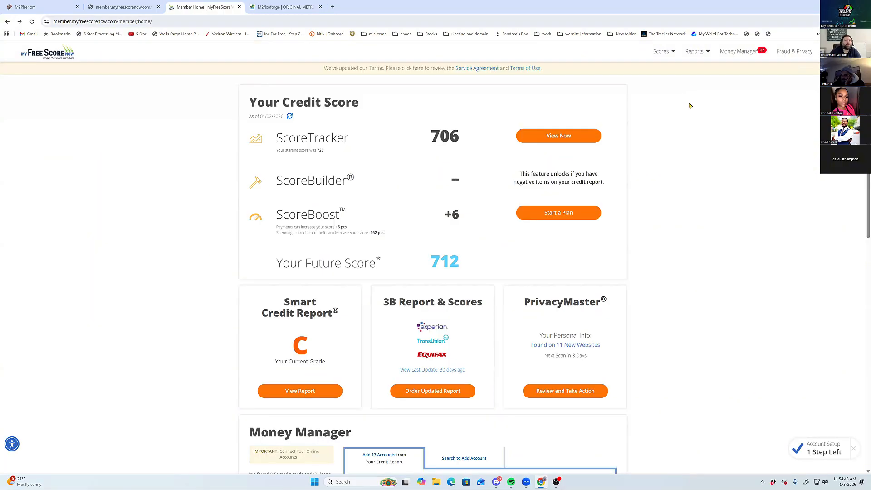
key("alt+Right")
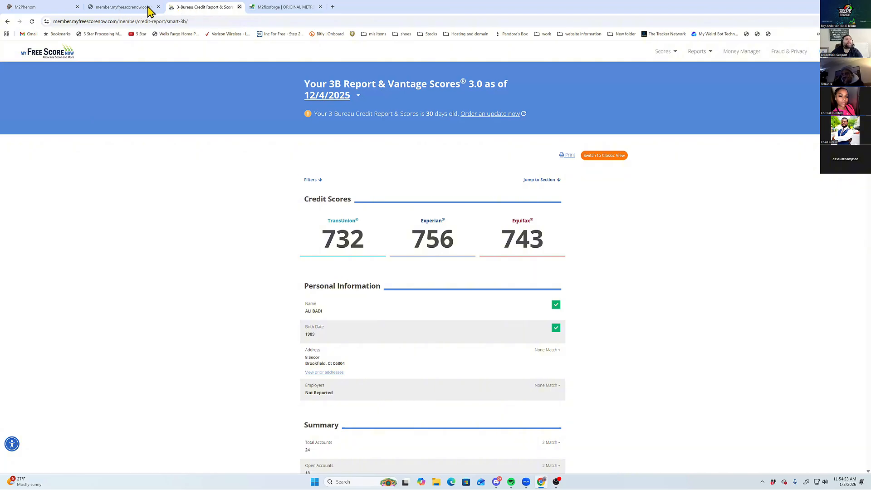
key("ctrl+w")
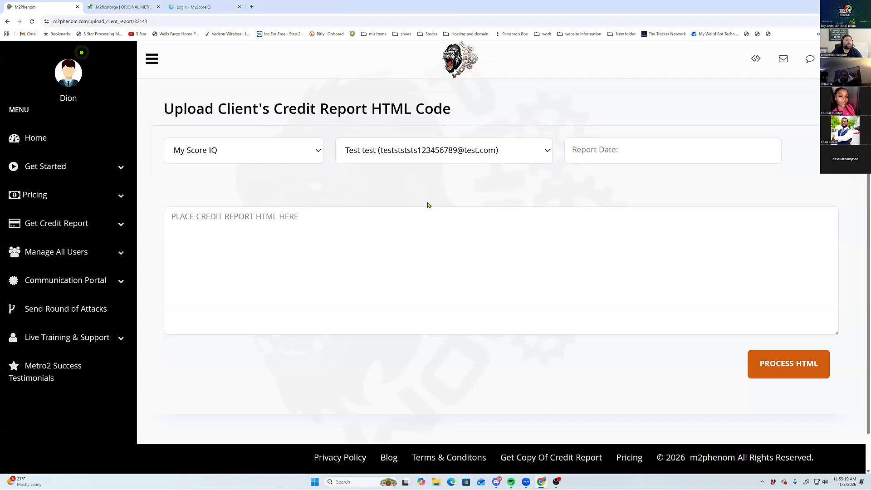
Log in to the MyScoreIQ member site with the saved username and password, verifying with the Windows PIN
key("ctrl+shift+Tab")
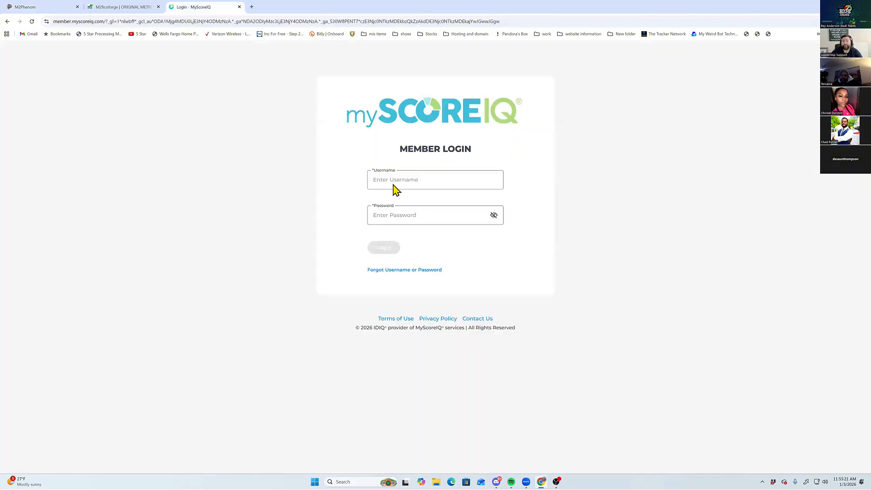
left_click(394, 187)
key("Return")
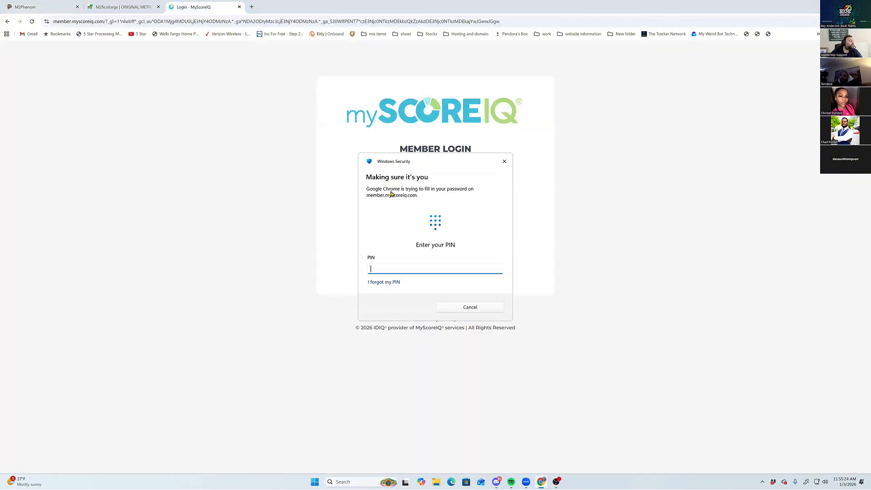
type("••••")
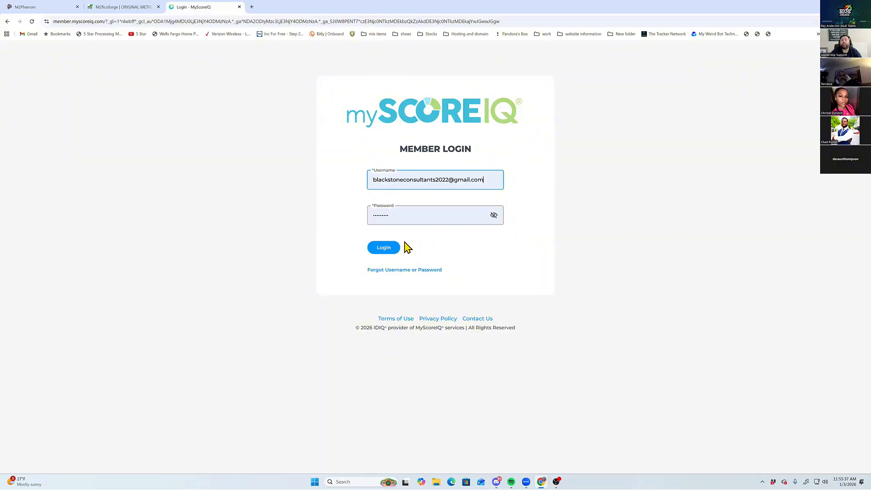
left_click(384, 248)
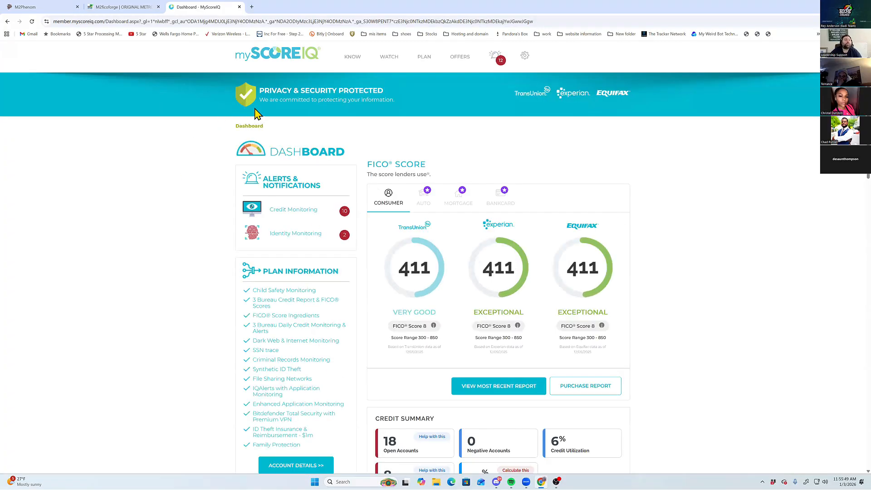
Open the most recent MyScoreIQ credit report, download it as an HTML file and display the downloaded file's page source
left_click(504, 390)
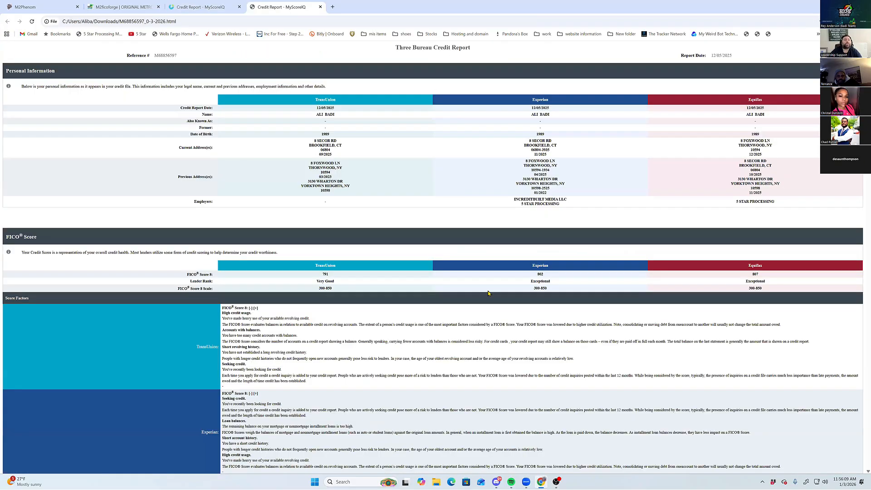
right_click(435, 184)
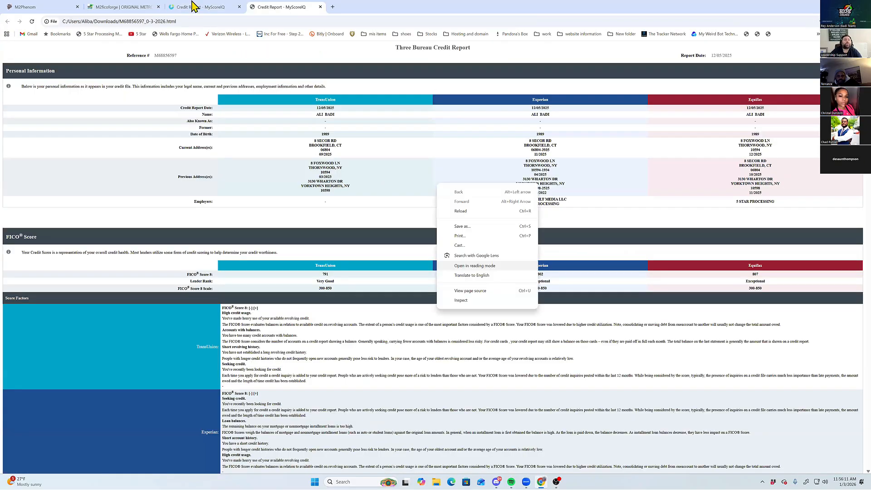
left_click(458, 295)
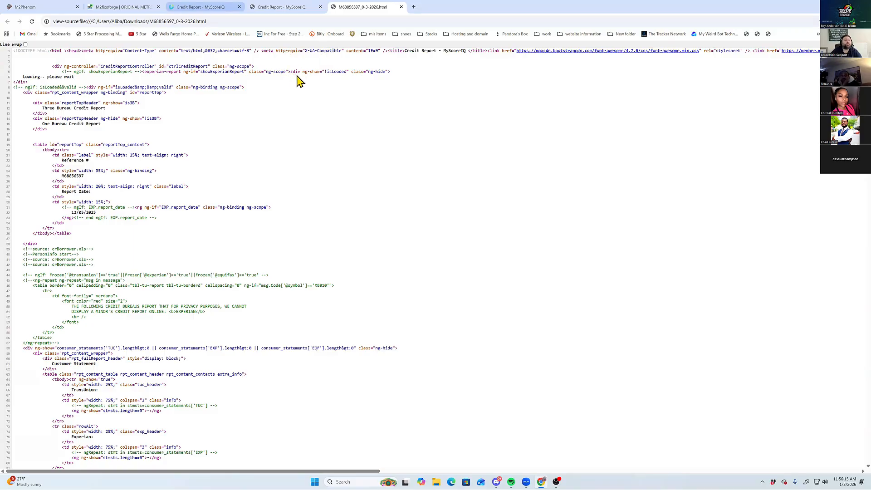
Revisit the most recent report from the MyScoreIQ dashboard and display the source of its downloaded copy again
left_click(200, 7)
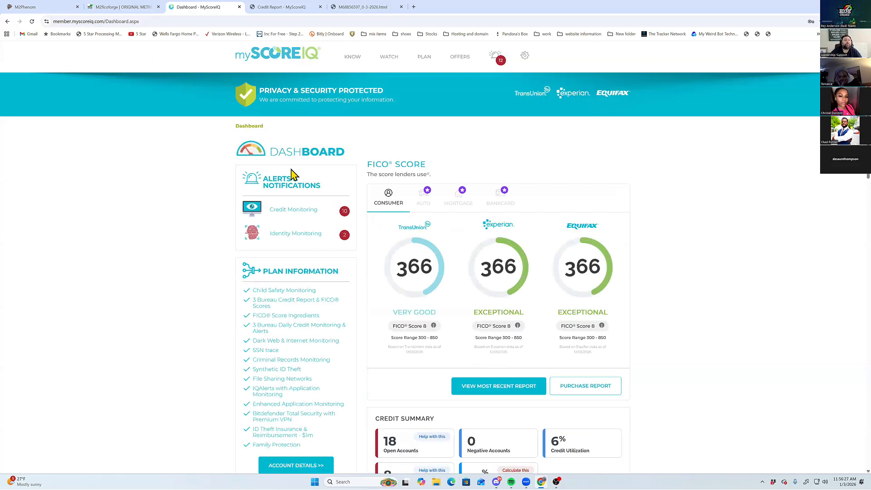
left_click(486, 384)
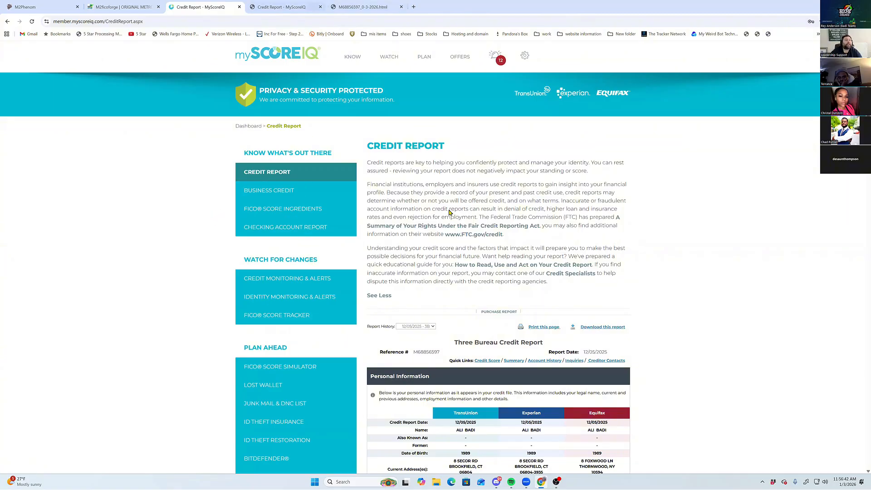
left_click(290, 7)
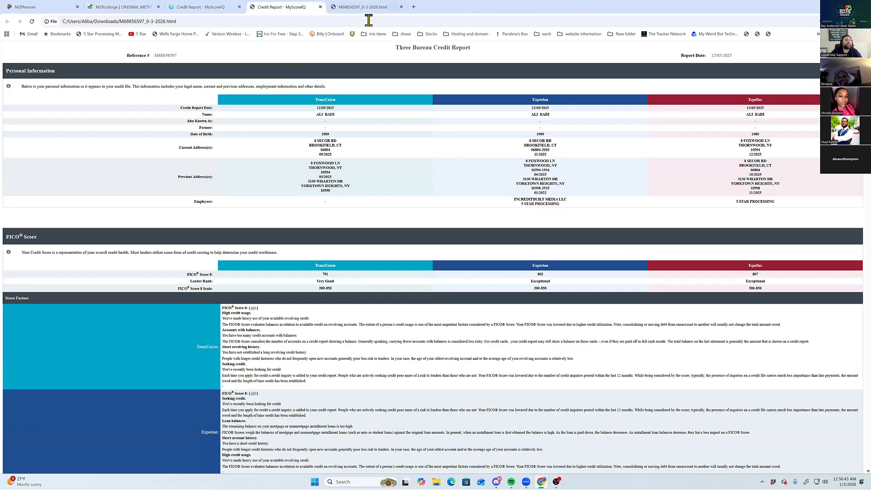
key("ctrl+u")
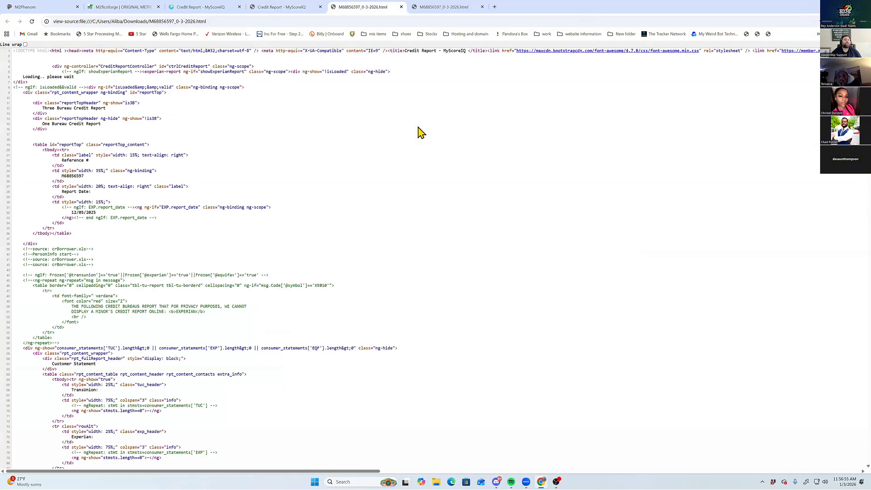
Copy the report's entire HTML source into the test client's My Score IQ upload box in M2Phenom and process it
key("ctrl+a")
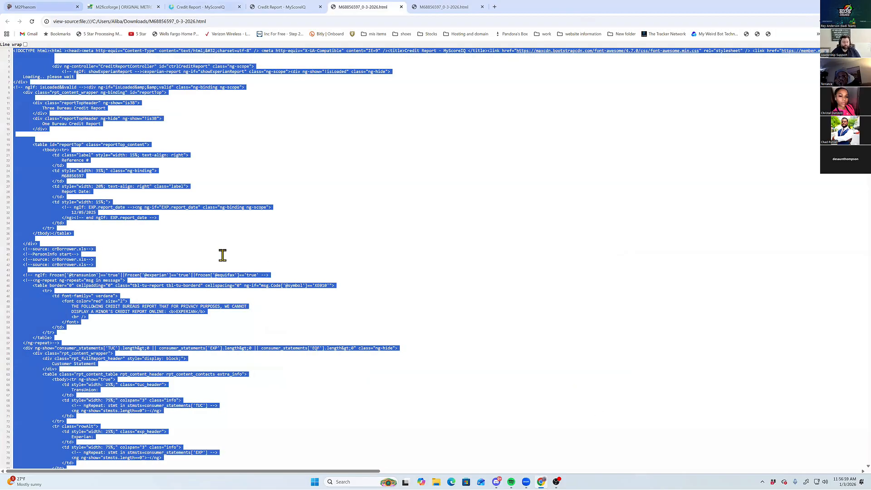
key("ctrl+1")
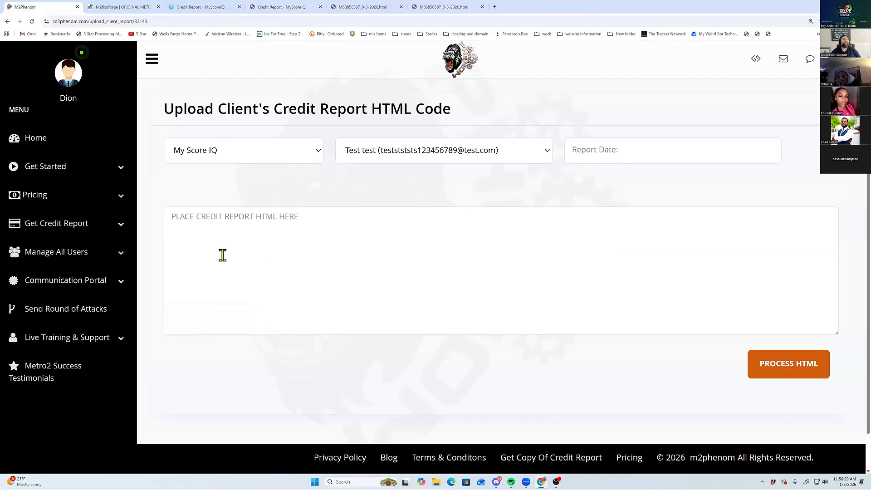
left_click(770, 319)
key("ctrl+v")
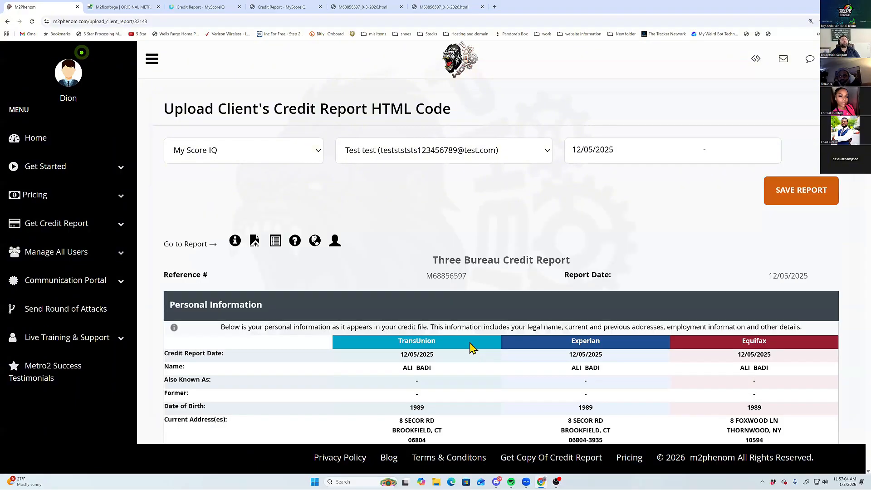
Check the processed three-bureau report, save it to the test client and dismiss the confirmation message
scroll(771, 181, "down", 5)
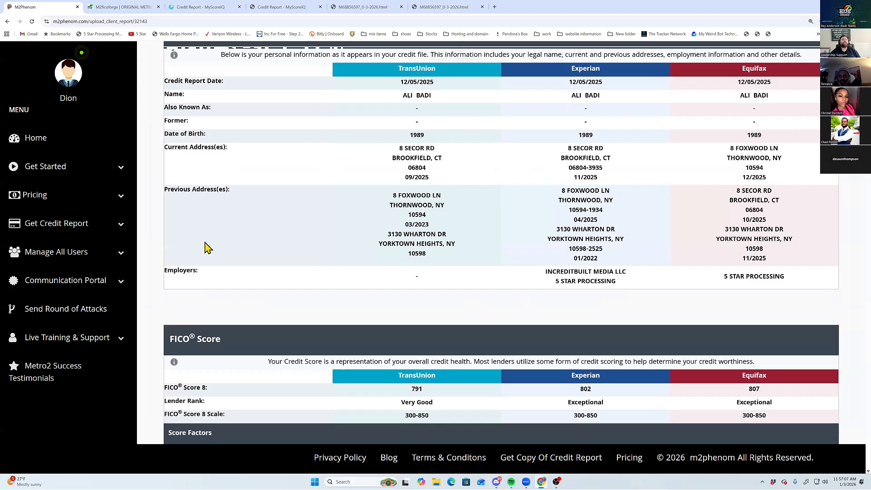
scroll(204, 251, "up", 4)
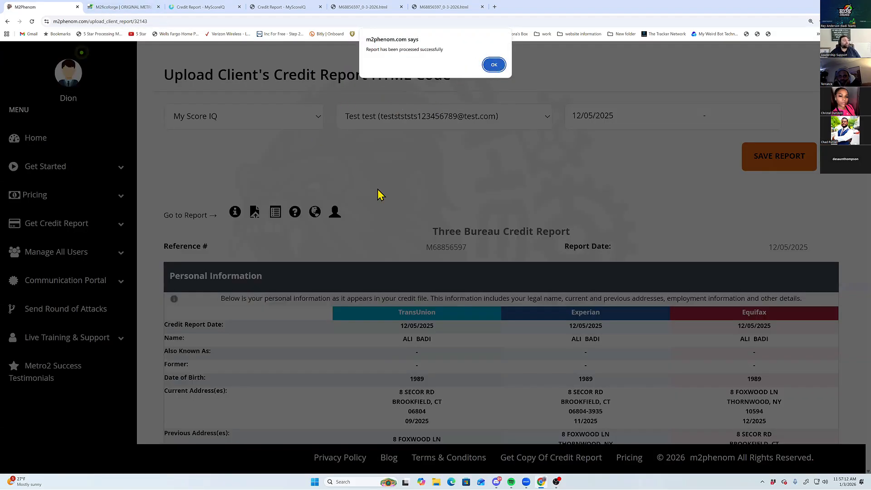
key("Return")
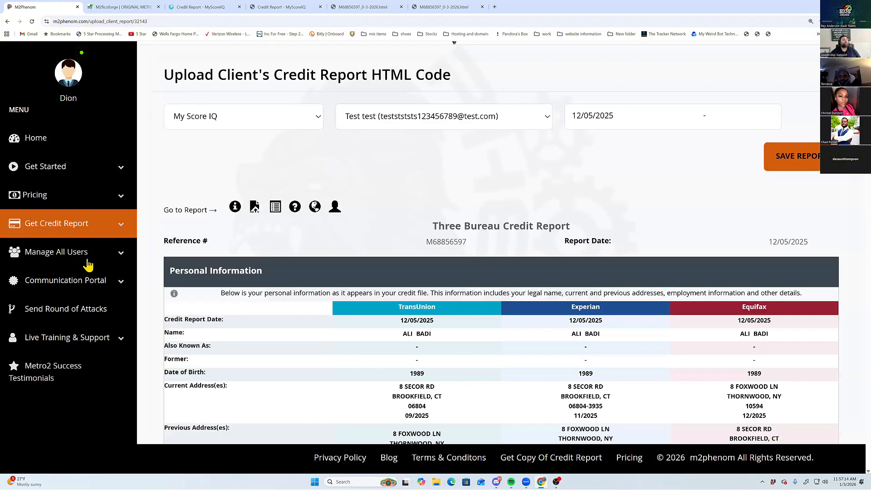
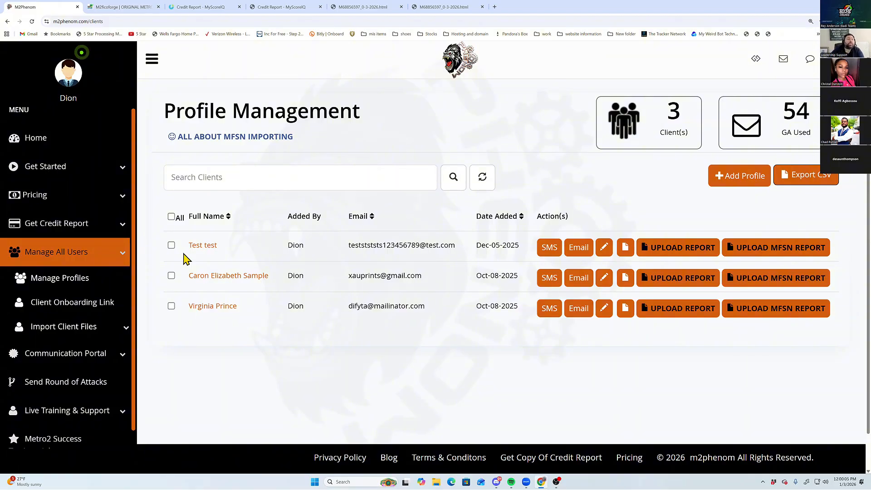
Open the test client's MyFreeScoreNow report upload and paste the full JSON report code from the MyFreeScoreNow JSON page into it
left_click(782, 255)
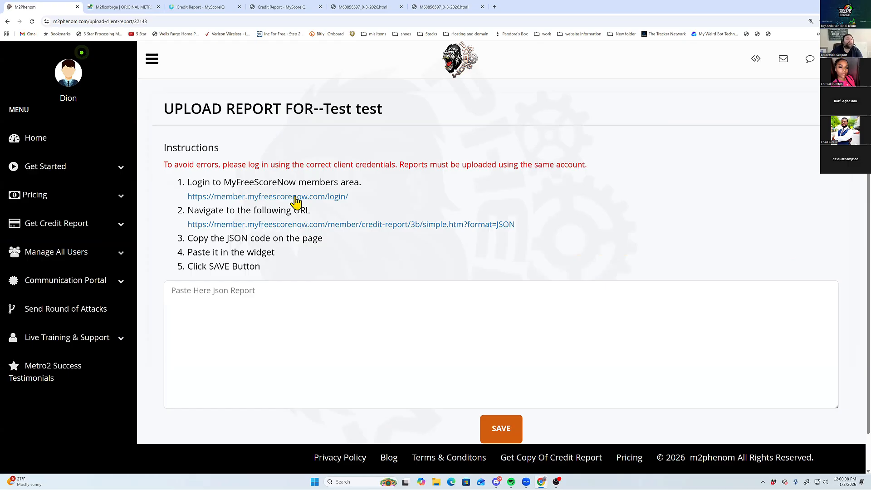
left_click(333, 227)
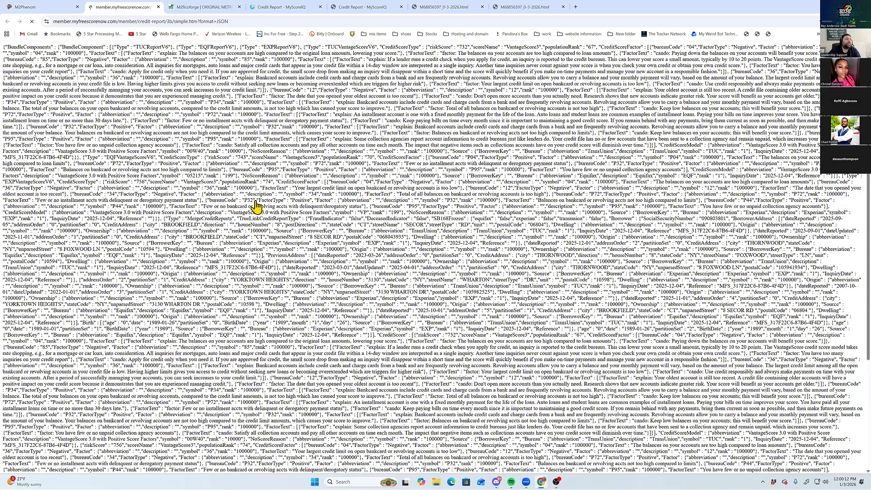
key("ctrl+a")
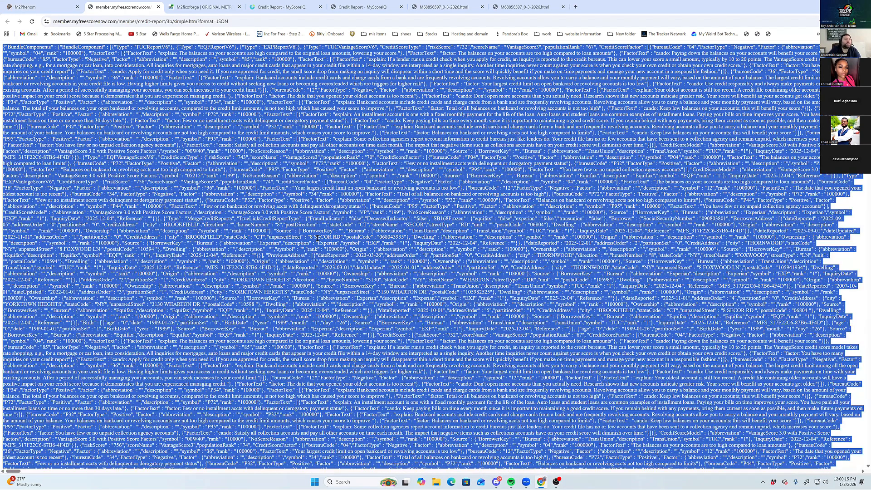
left_click(19, 6)
key("ctrl+v")
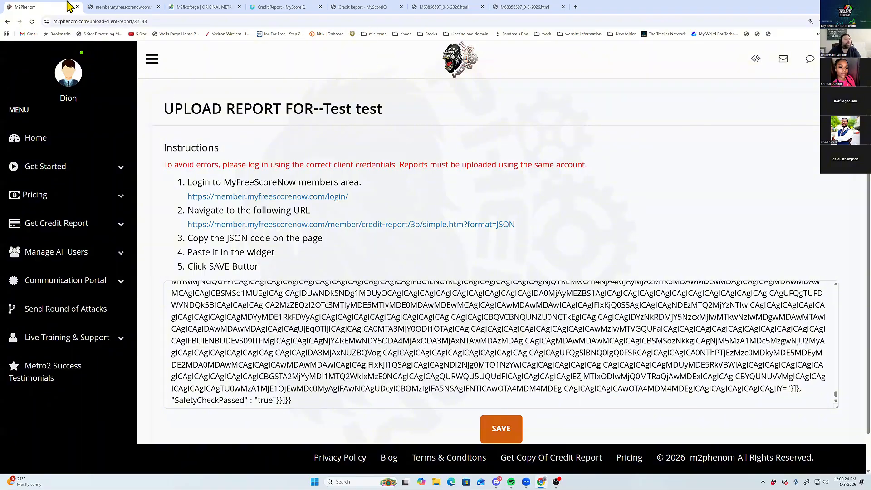
Reopen the MyFreeScoreNow JSON report page to inspect its code, and return to the M2Phenom upload page
left_click(294, 225)
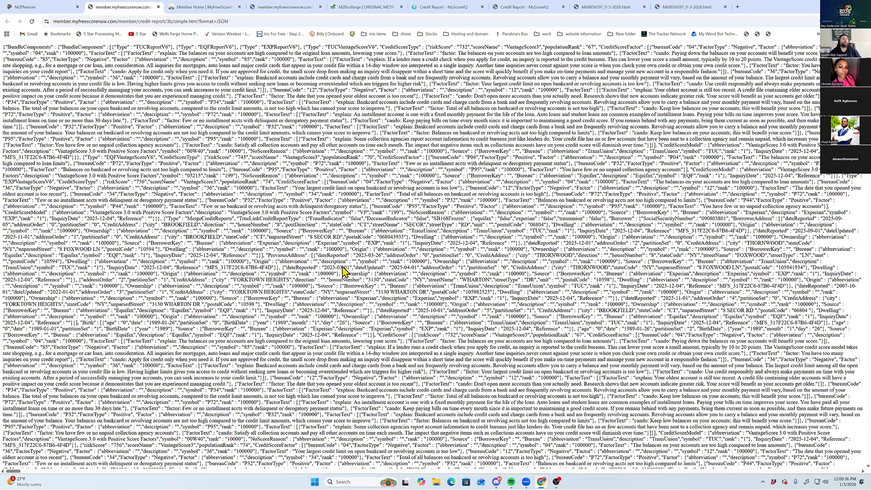
right_click(361, 321)
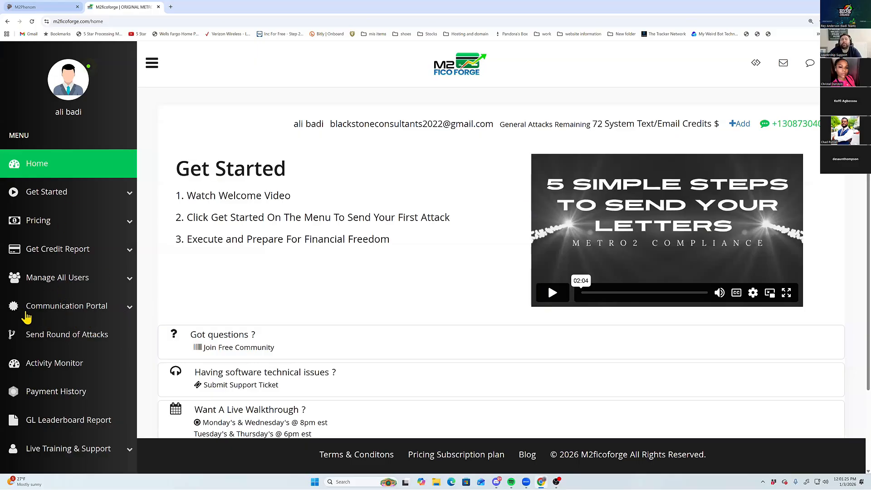
key("ctrl+Tab")
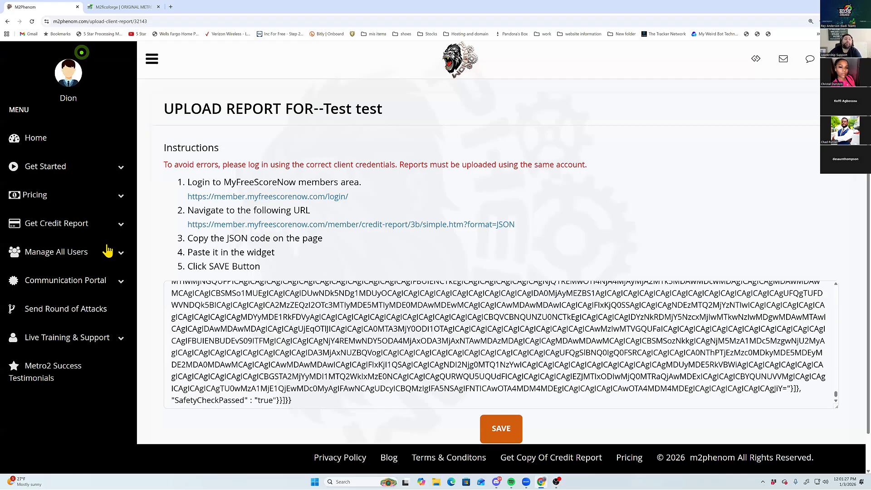
Browse the text message history, client profile contact actions, support tickets and PPAMS invoices in M2Phenom
left_click(82, 268)
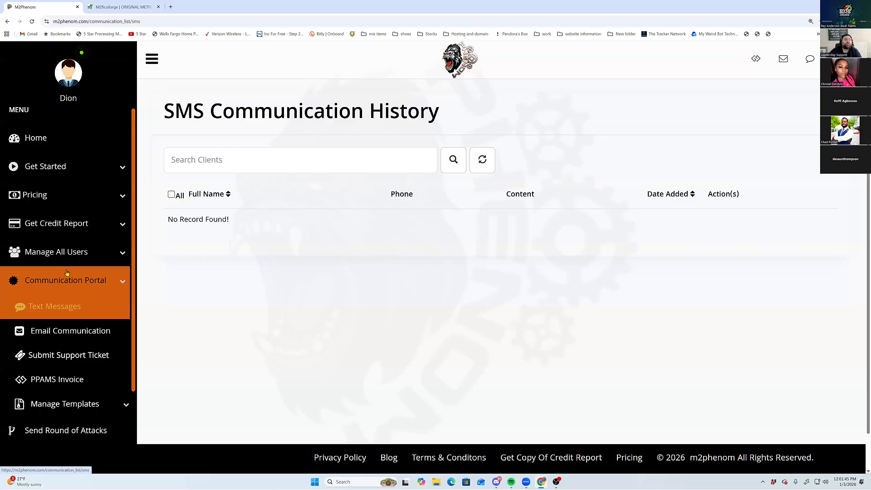
key("Tab")
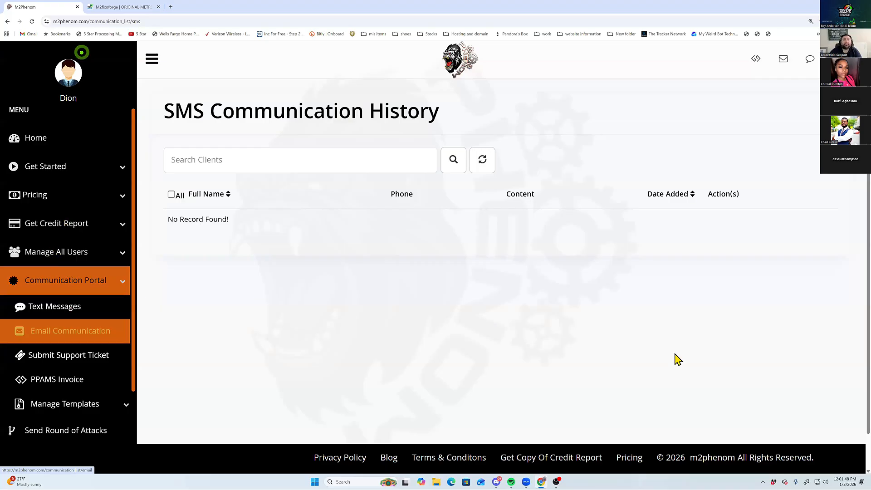
key("Return")
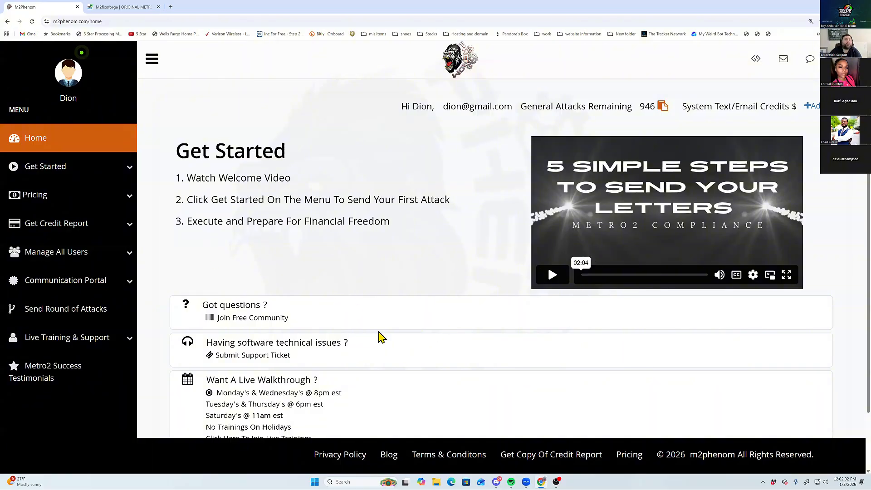
left_click(82, 252)
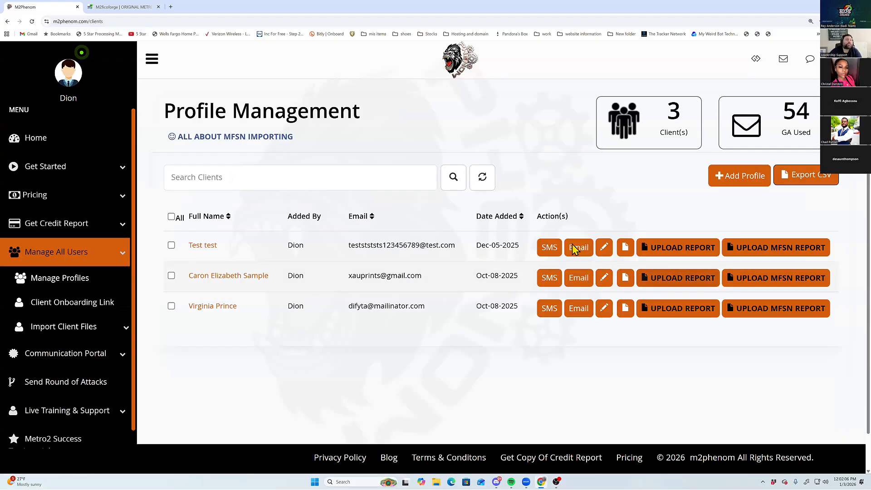
left_click(65, 353)
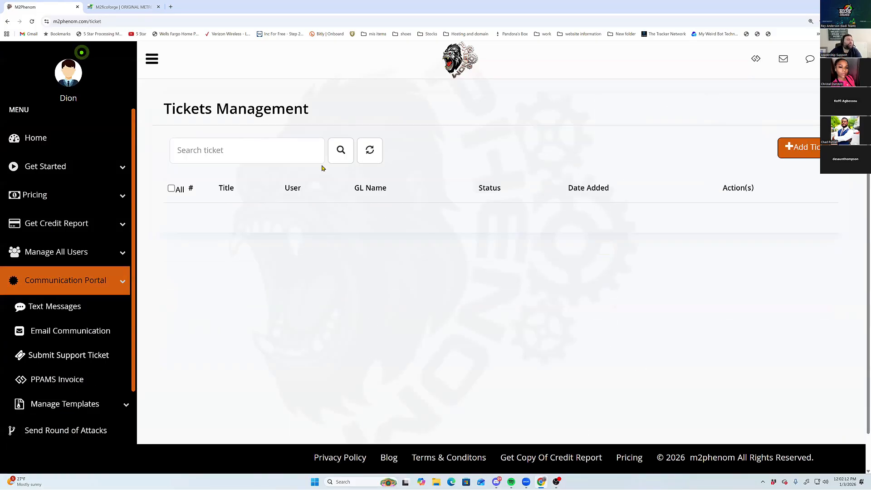
left_click(101, 379)
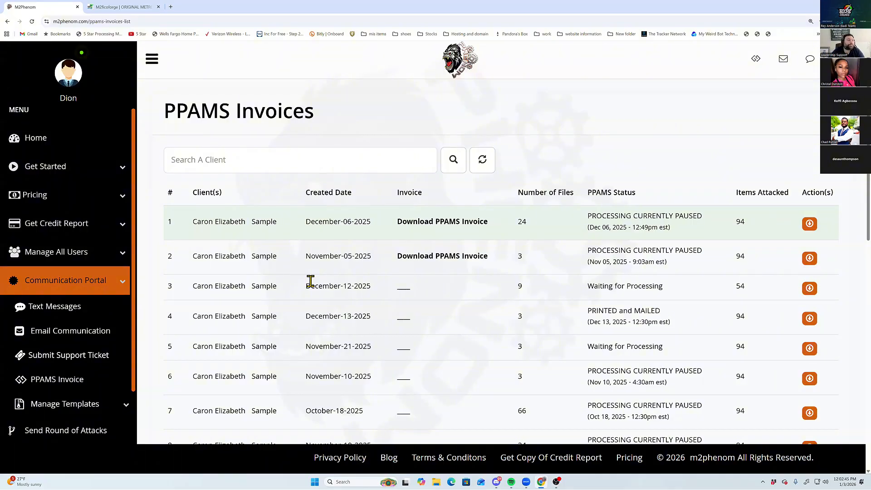
Start a new SMS template with the body "my name [FIRST_NAME] last name [LAST_NAME] email [EMAIL]", using the placeholder tags
left_click(101, 413)
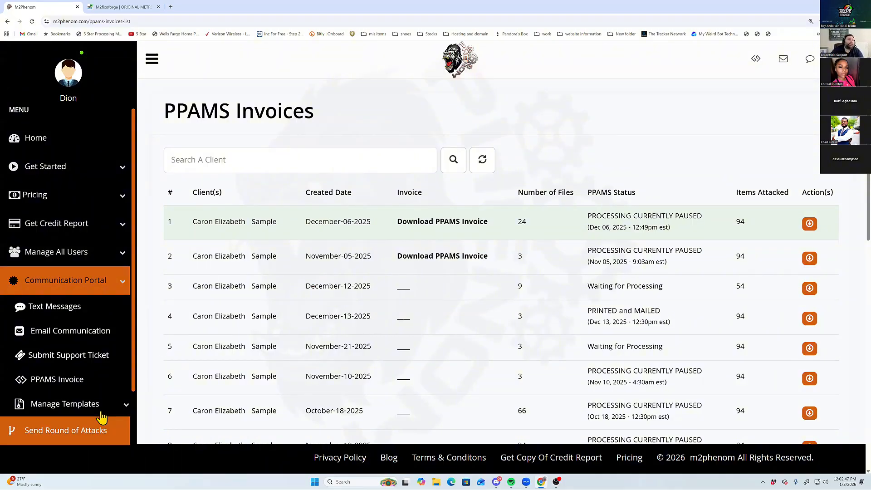
left_click(79, 426)
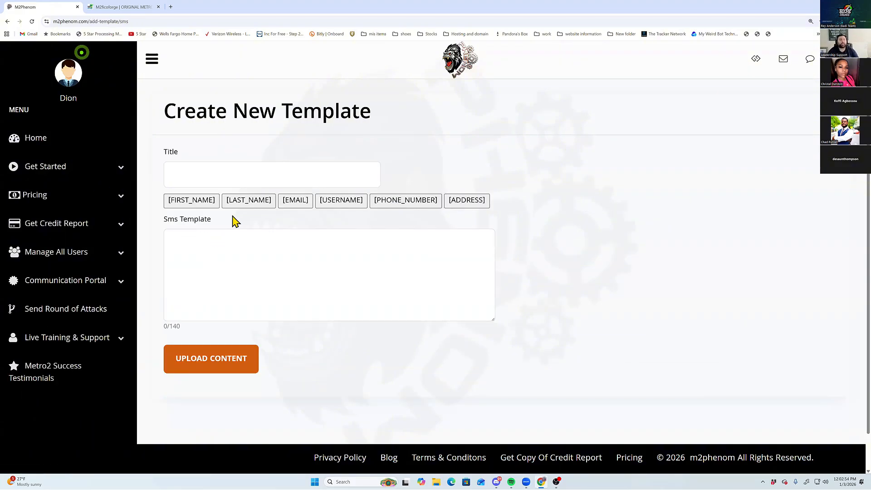
left_click(232, 238)
type("my name")
left_click(201, 201)
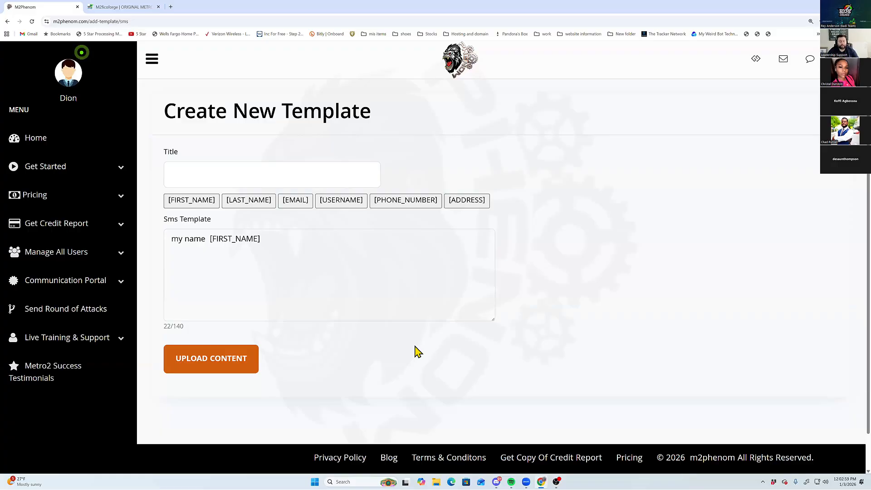
type("last name")
left_click(249, 201)
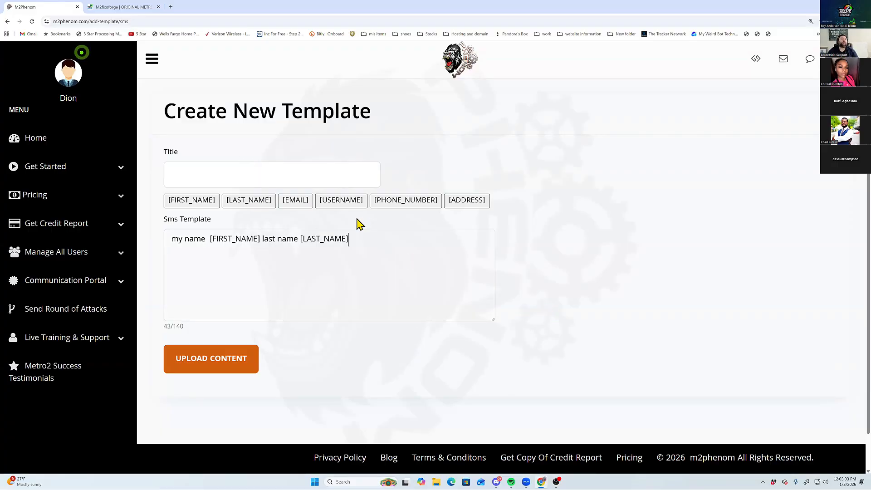
type("email")
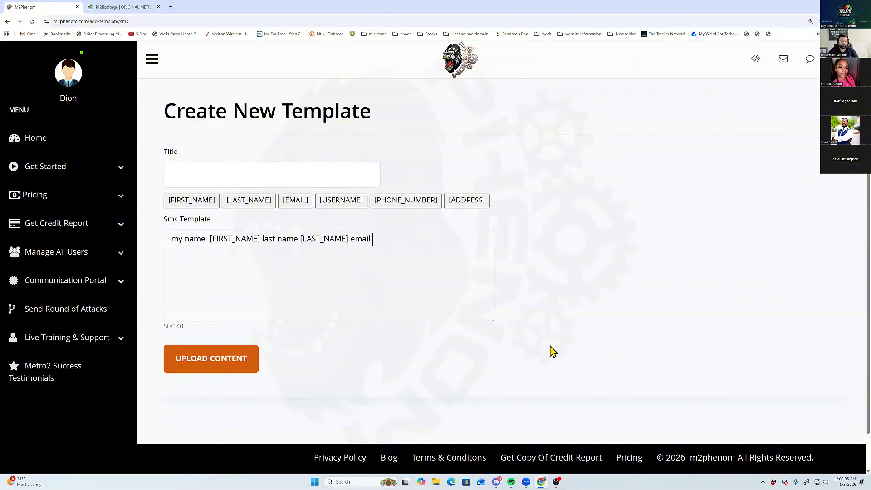
left_click(295, 201)
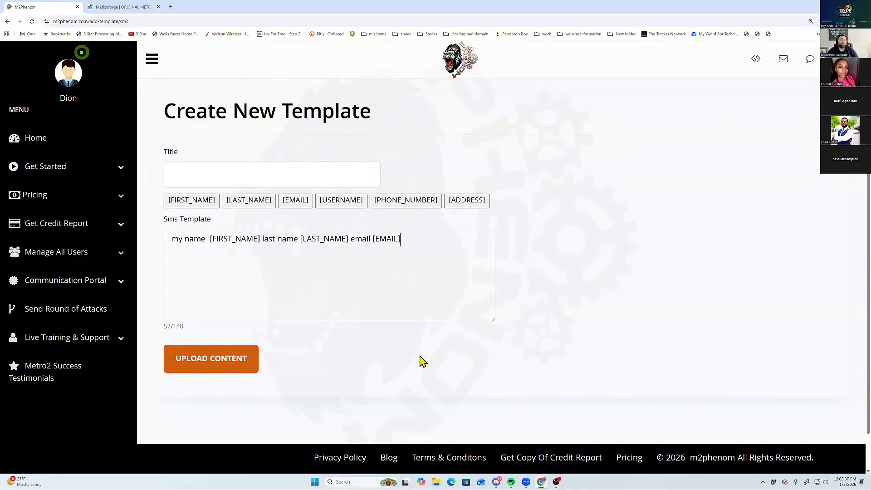
Title the SMS template "new template", upload it and check the list of saved SMS templates
left_click(200, 370)
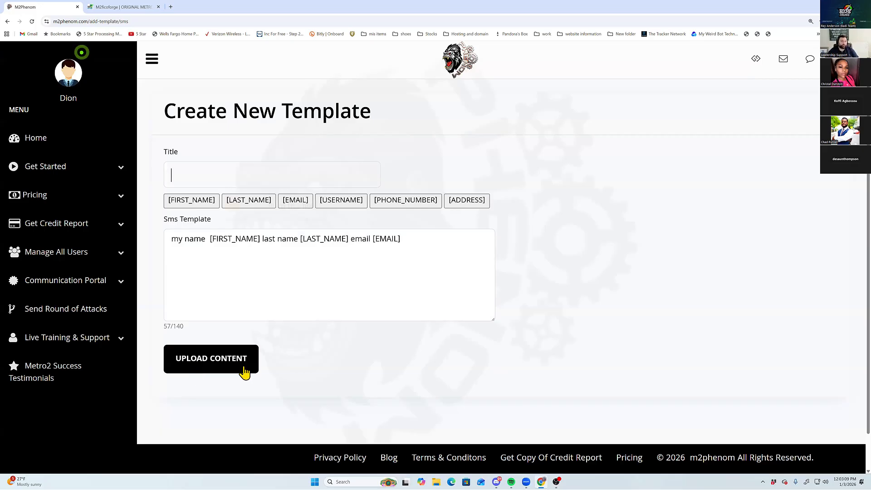
left_click(183, 178)
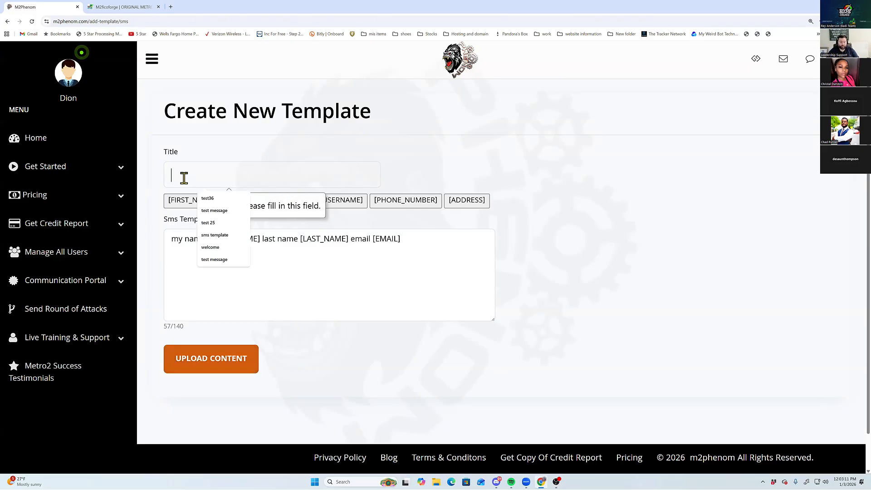
type("new")
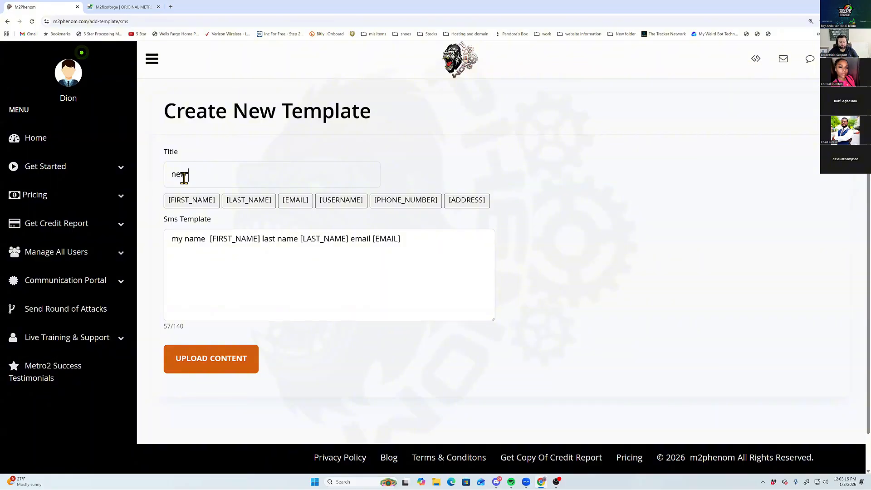
type(" tem plate")
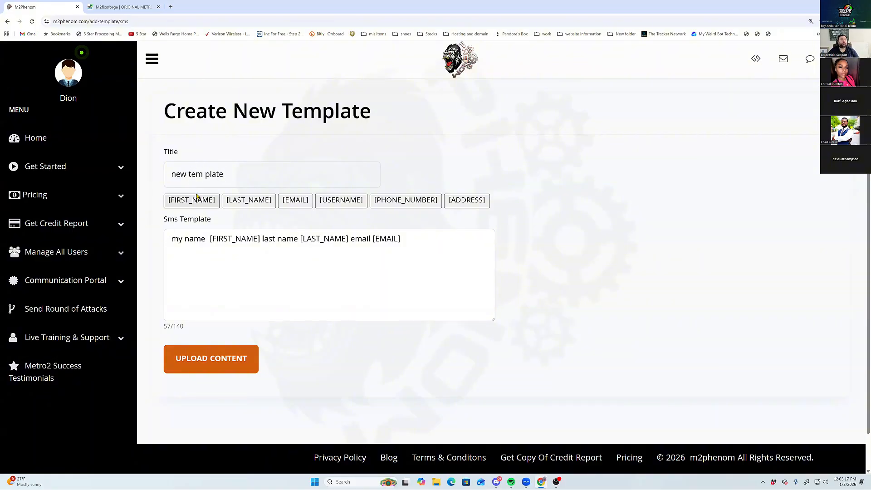
left_click(200, 176)
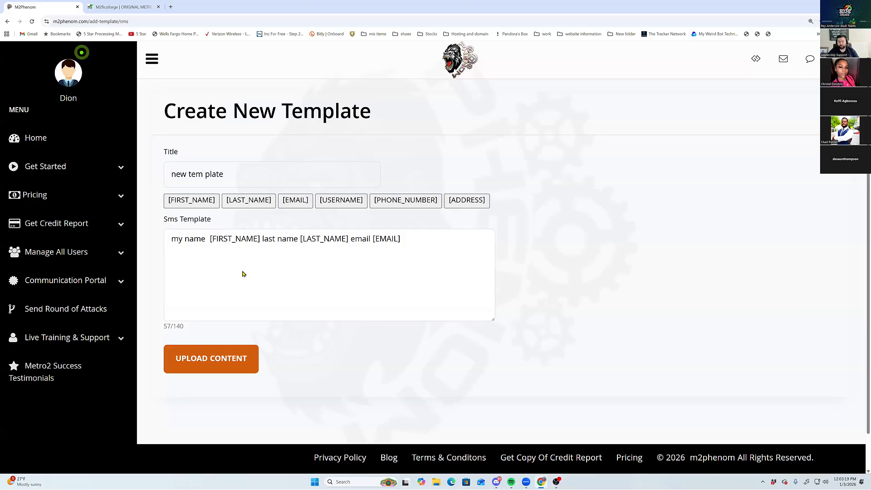
key("Delete")
key("Return")
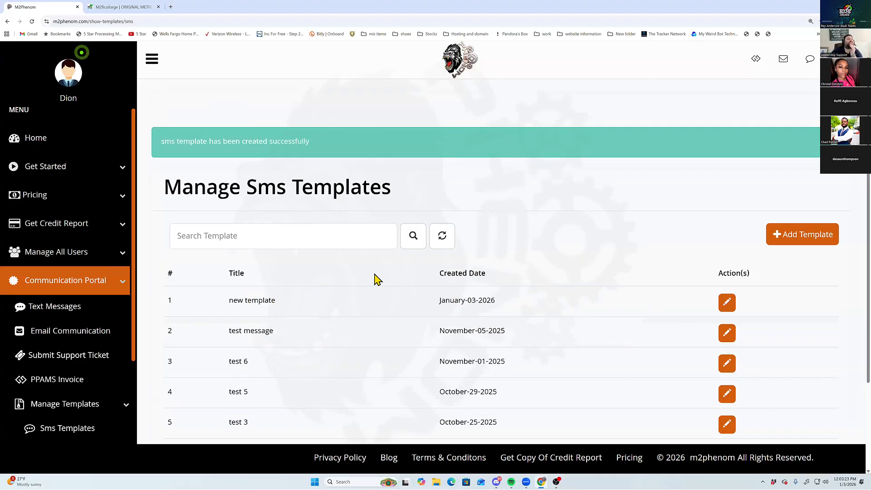
scroll(114, 263, "down", 1)
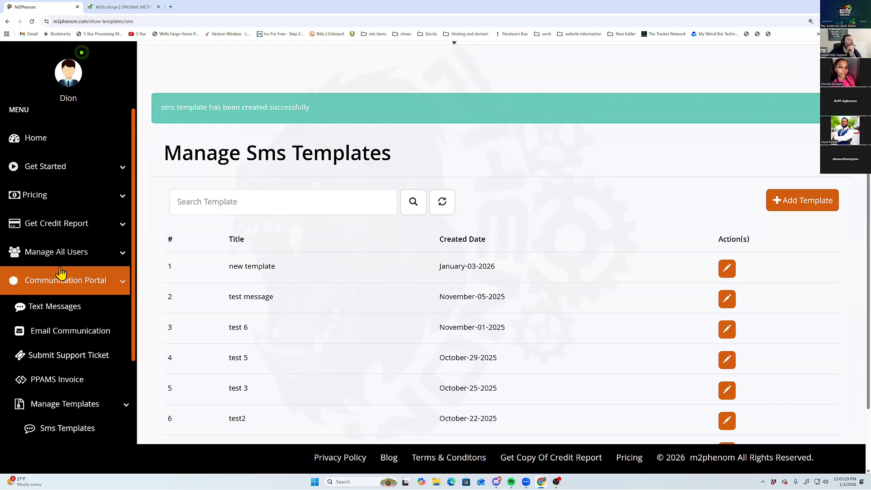
Start a new round of attacks for the sample client and display the Attack Letter Summary for the EPIC PRO Report 12/05/2025
left_click(123, 289)
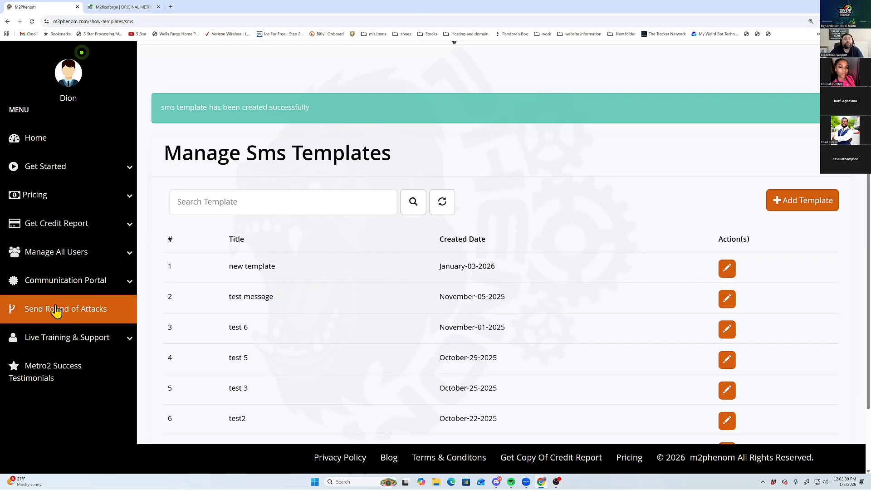
left_click(120, 317)
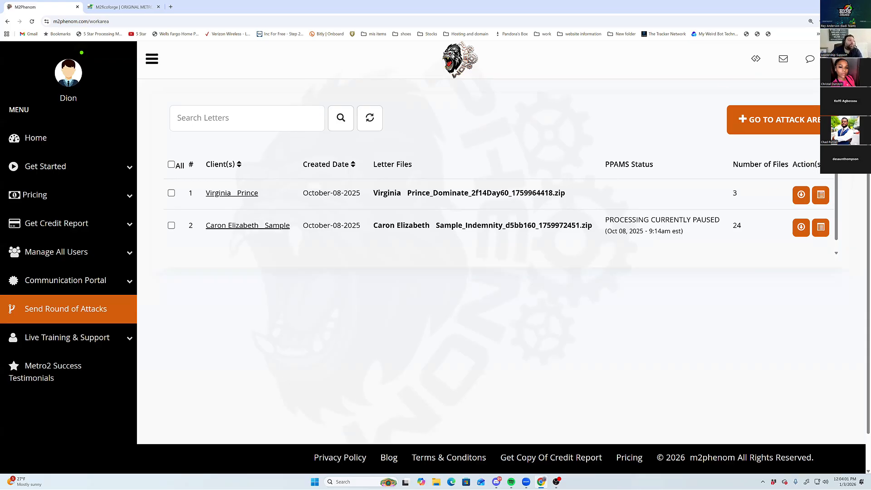
left_click(760, 132)
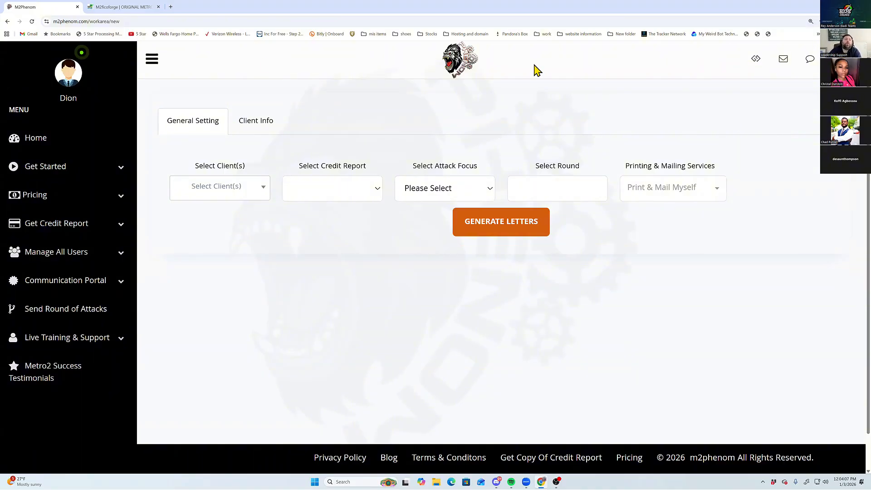
left_click(249, 191)
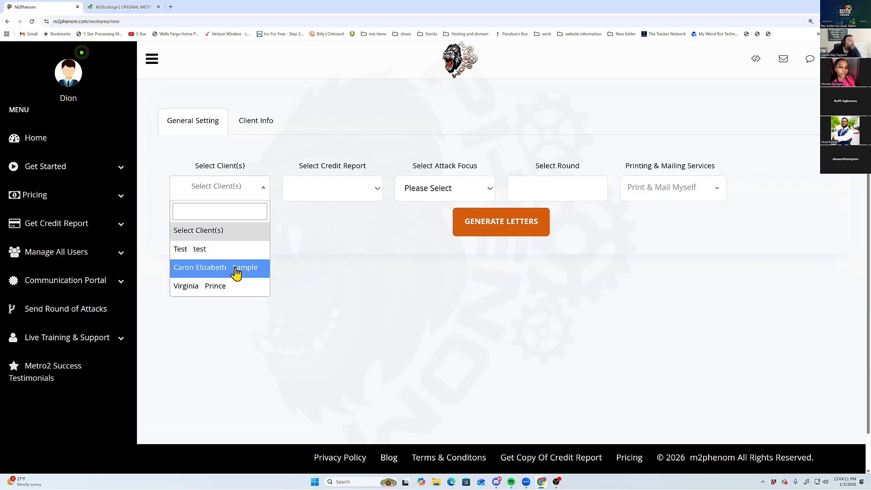
left_click(259, 263)
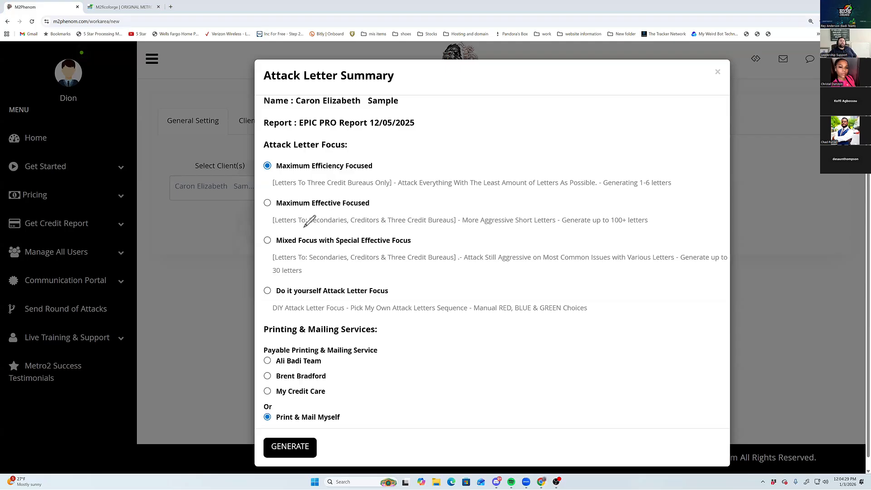
Underline "Secondaries, Creditors" in the Maximum Effective and Mixed Focus descriptions and cross out both attack focus options with the annotation pen
left_click_drag(299, 224, 387, 224)
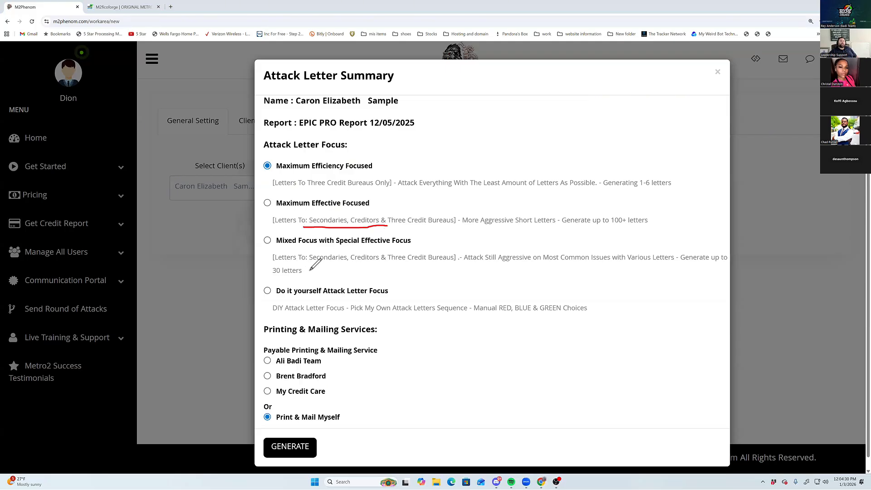
left_click_drag(311, 262, 383, 262)
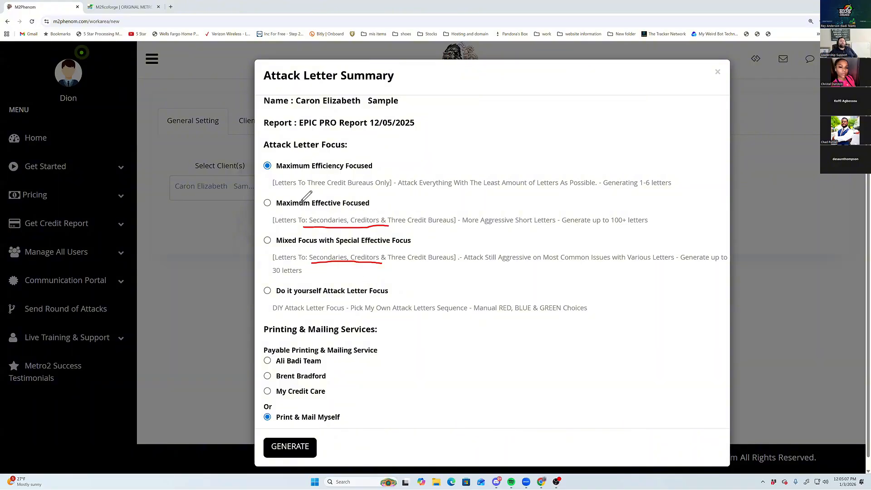
left_click_drag(281, 198, 342, 271)
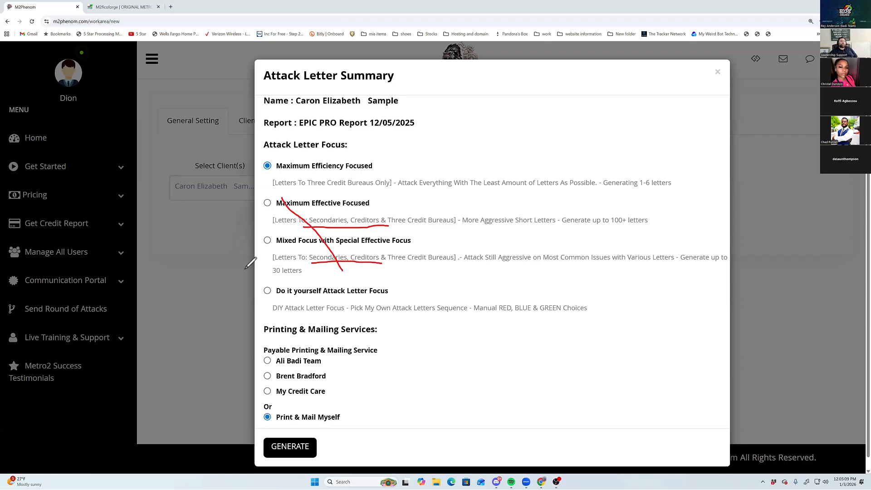
left_click_drag(278, 264, 365, 201)
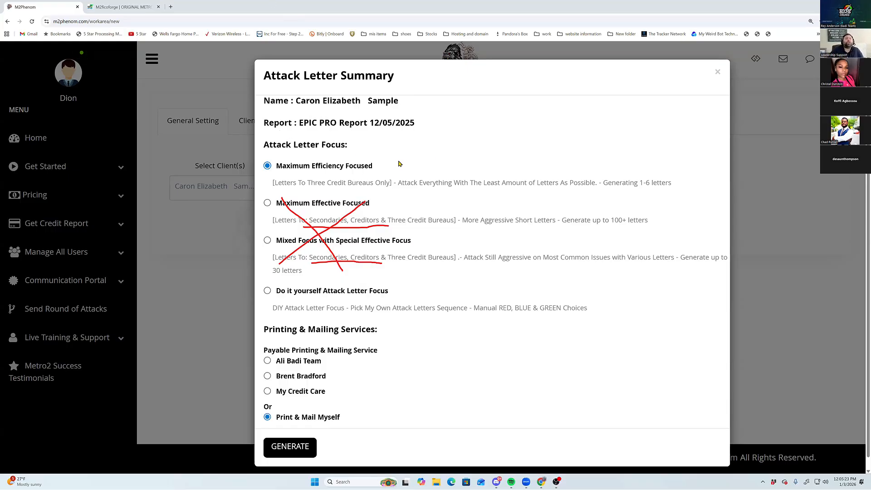
Tick Maximum Efficiency Focused, underline "Three Credit Bureaus Only" and "1-6 letters" in its description, and erase all annotations
left_click_drag(381, 166, 408, 146)
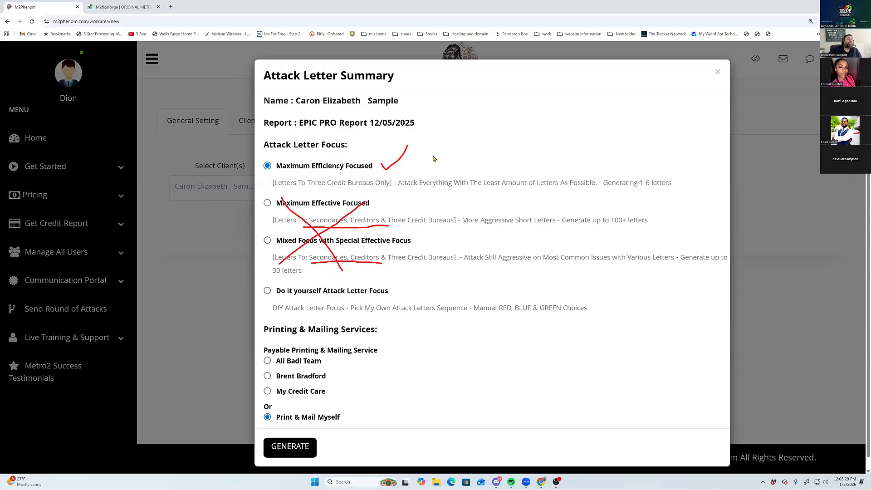
left_click_drag(639, 192, 671, 199)
left_click_drag(311, 192, 389, 195)
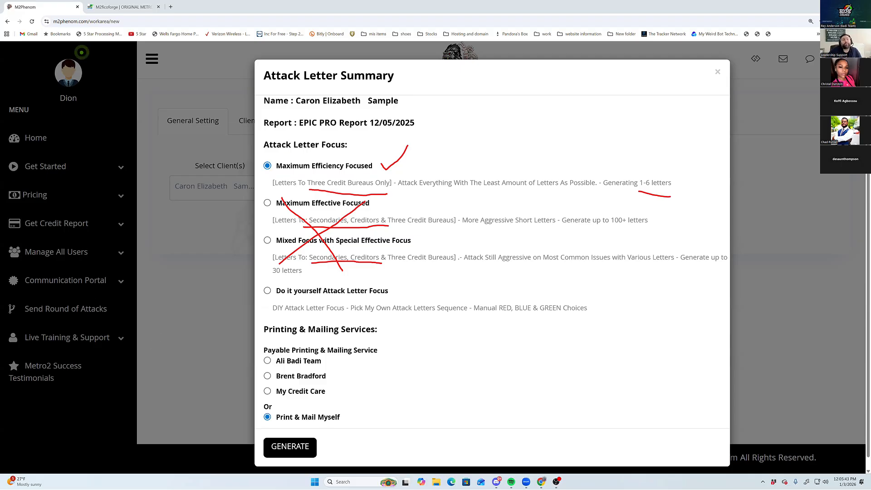
key("e")
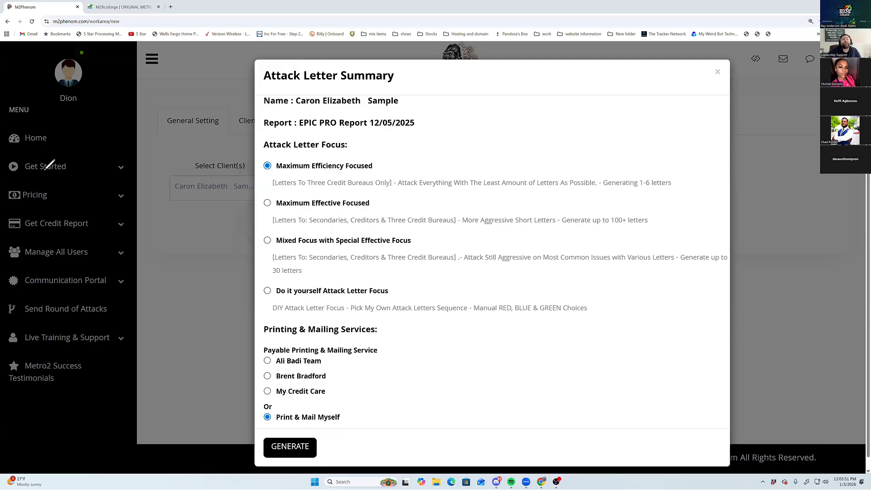
left_click(267, 360)
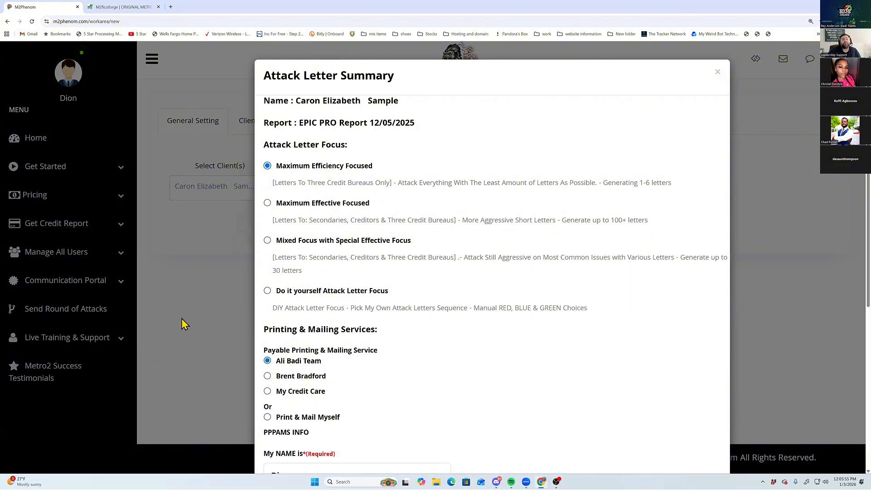
scroll(180, 323, "down", 5)
scroll(10, 172, "up", 5)
left_click(720, 73)
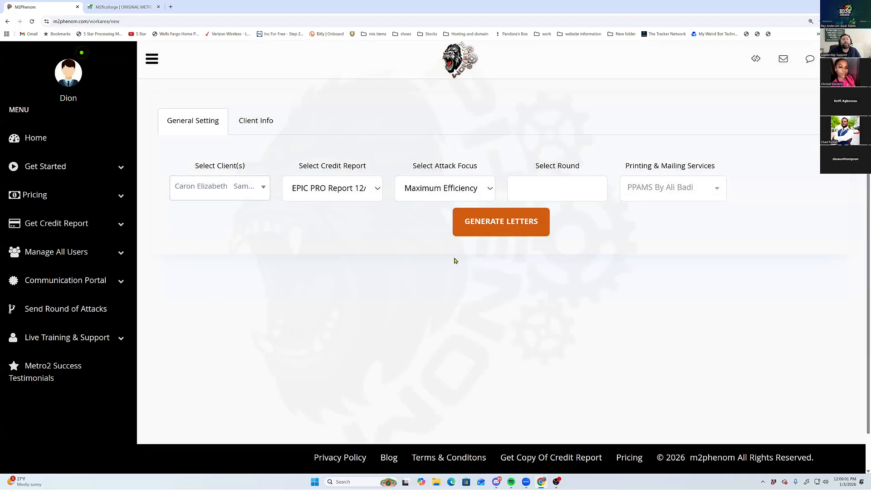
left_click(50, 309)
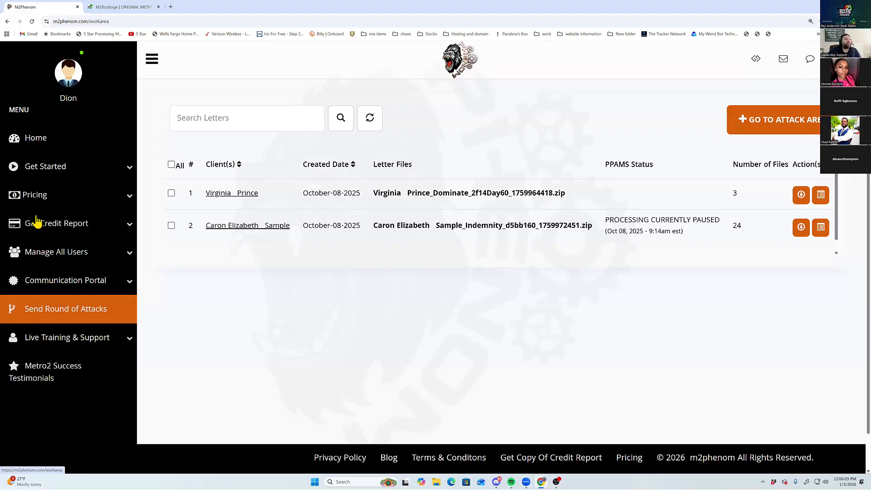
left_click(60, 143)
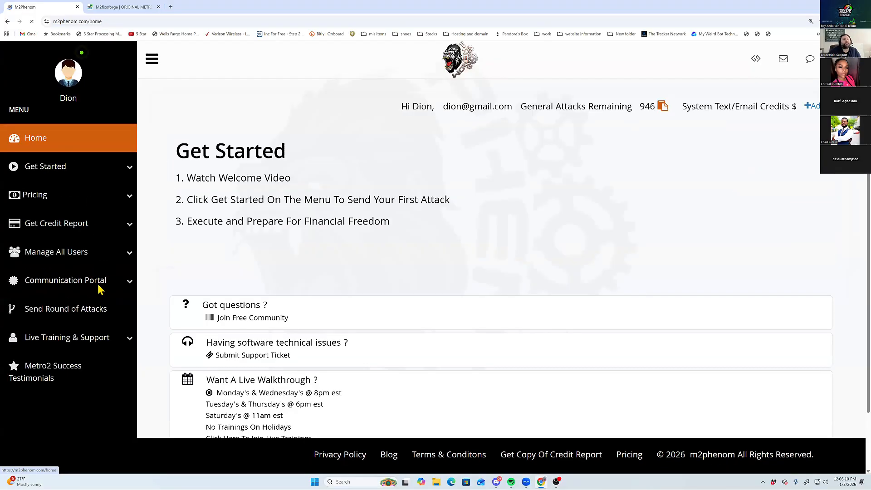
Start a new round of attacks for the sample client and bring up the Attack Letter Summary for the EPIC PRO report
left_click(93, 316)
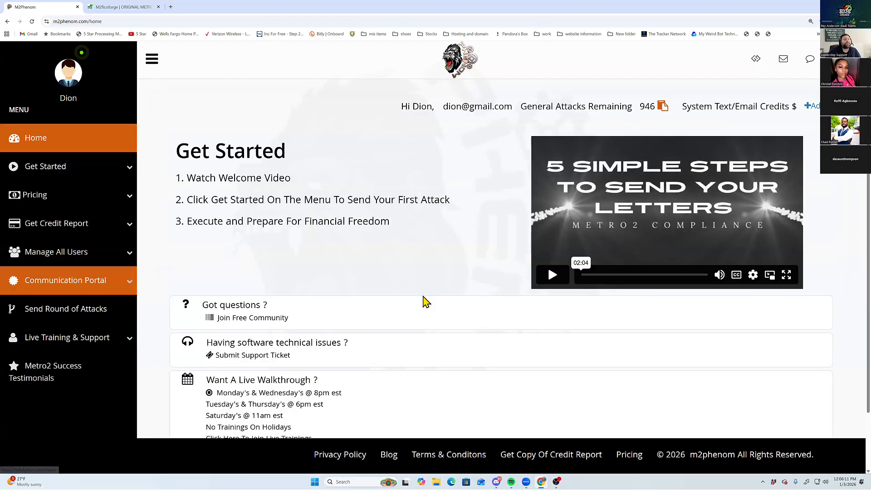
left_click(774, 123)
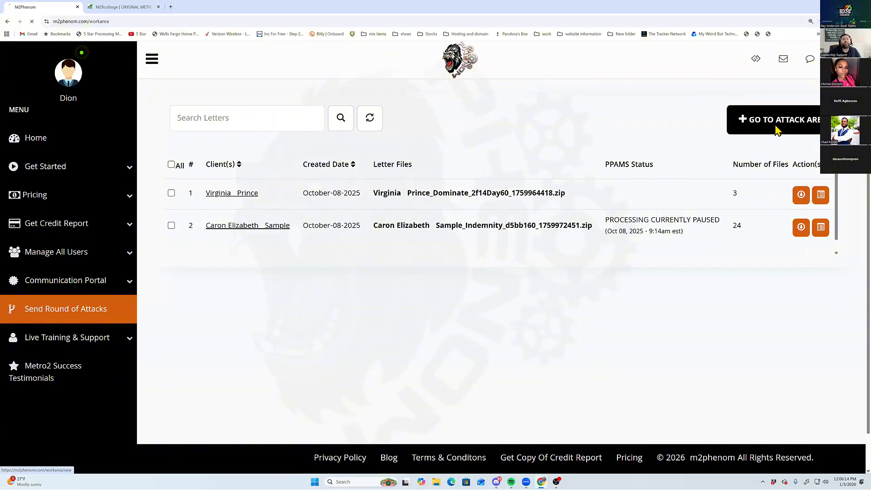
left_click(220, 188)
left_click(219, 266)
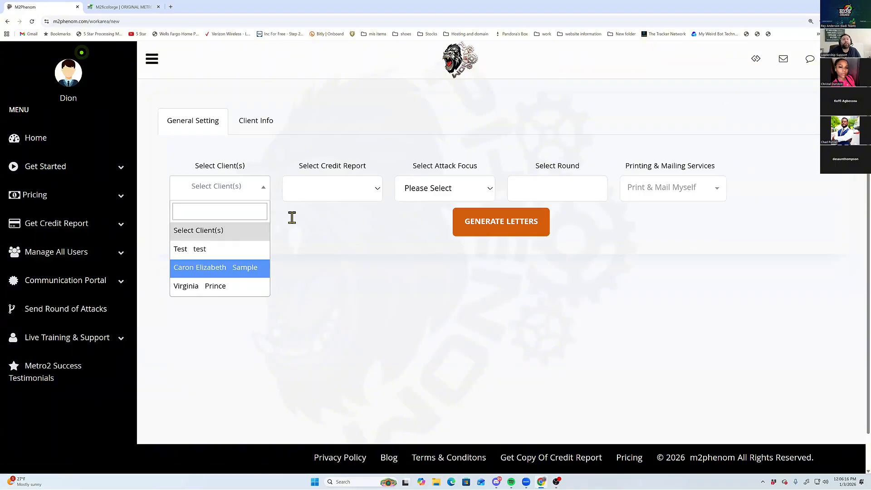
left_click(287, 186)
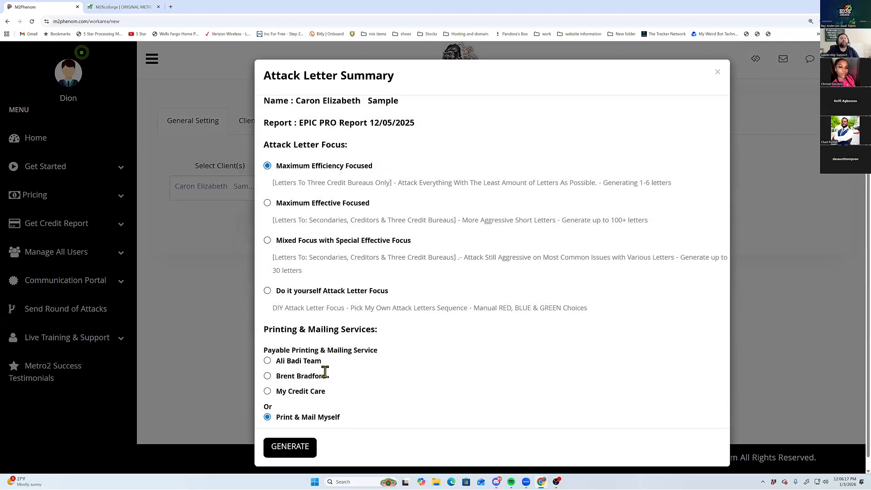
Choose the first payable printing and mailing service and enter "tpnpa" as the note to the PPAMS provider
left_click(299, 361)
scroll(325, 371, "down", 5)
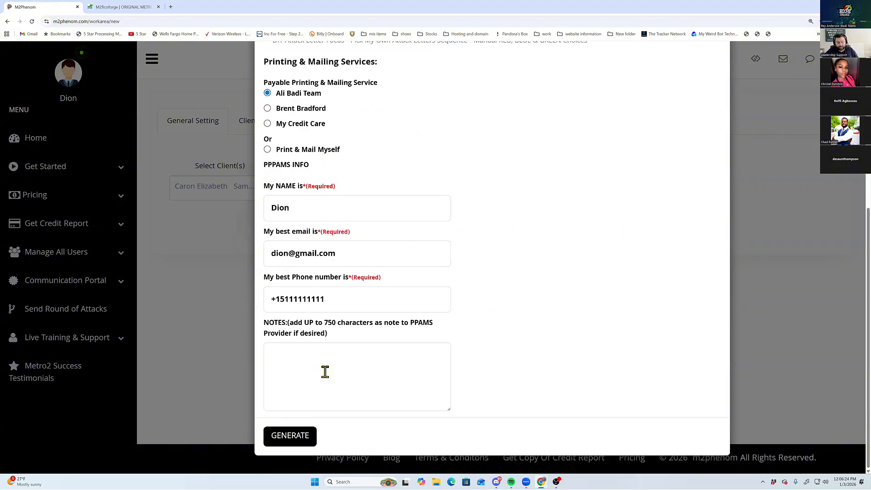
left_click(325, 371)
type("tpnpa")
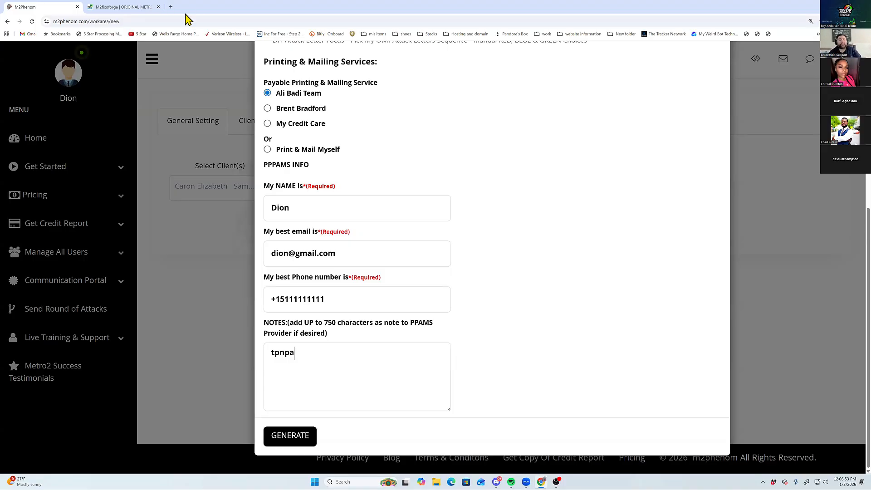
scroll(381, 177, "up", 5)
scroll(347, 184, "up", 1)
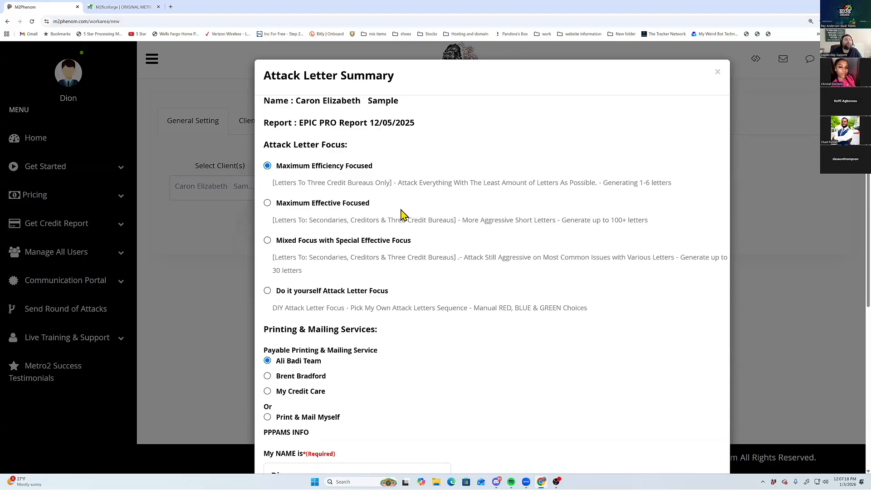
Set the attack letter focus to Do it yourself Attack Letter Focus and generate the manual letter setup
left_click(268, 291)
scroll(313, 189, "down", 6)
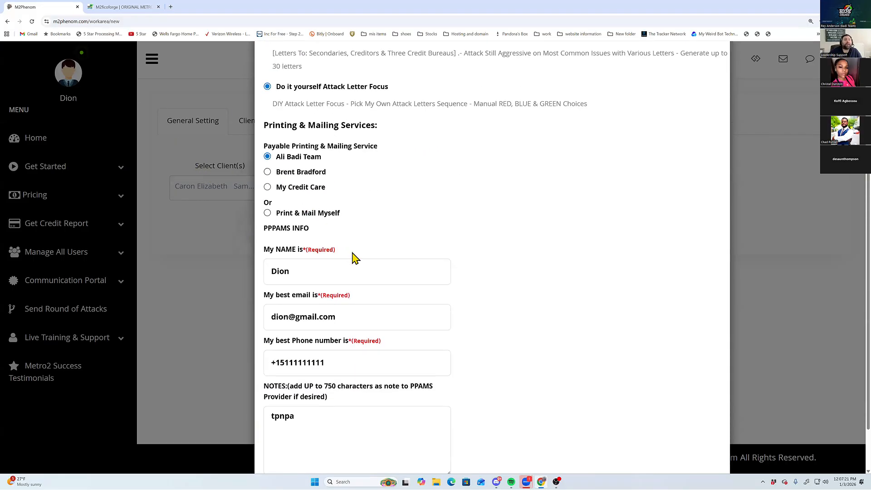
scroll(412, 189, "up", 3)
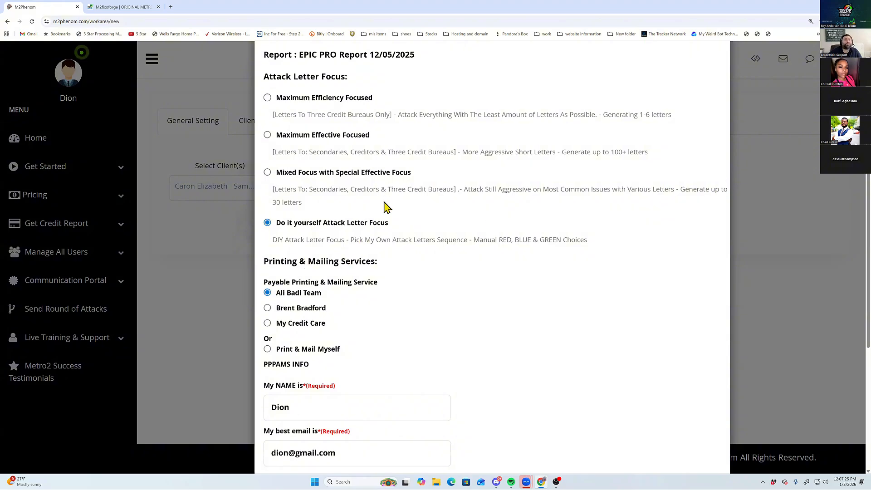
scroll(398, 253, "up", 1)
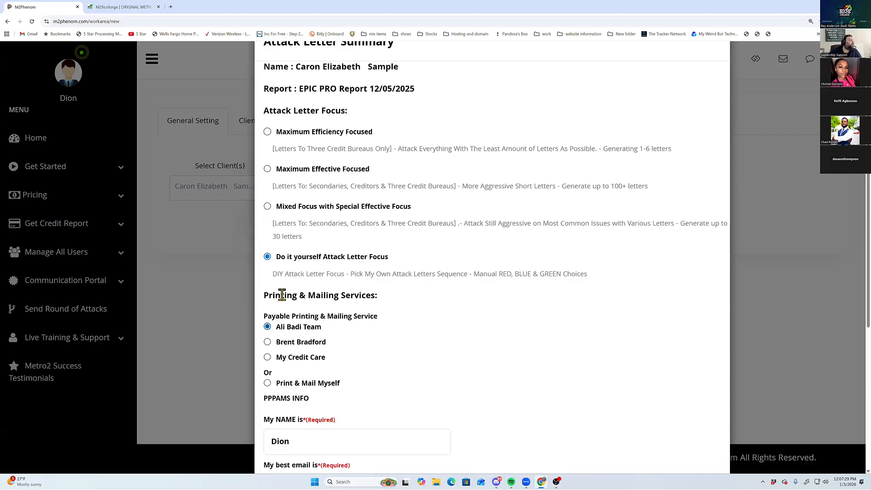
scroll(321, 345, "down", 2)
scroll(321, 346, "down", 5)
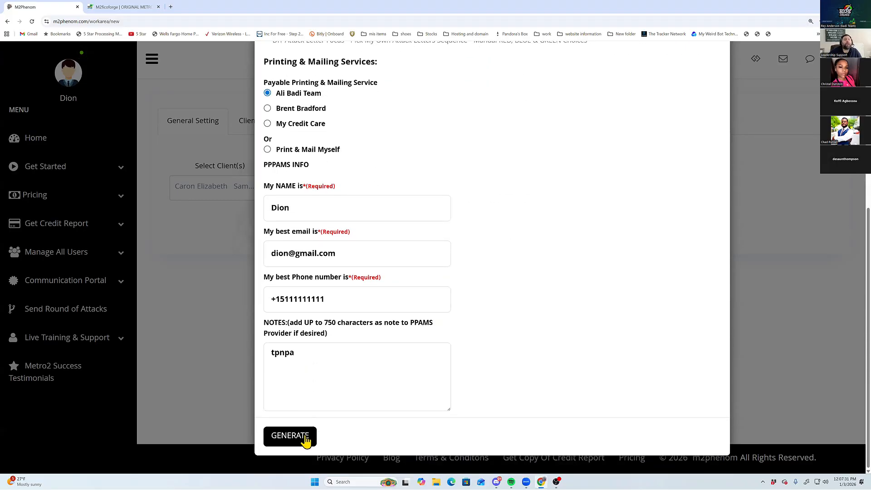
left_click(301, 436)
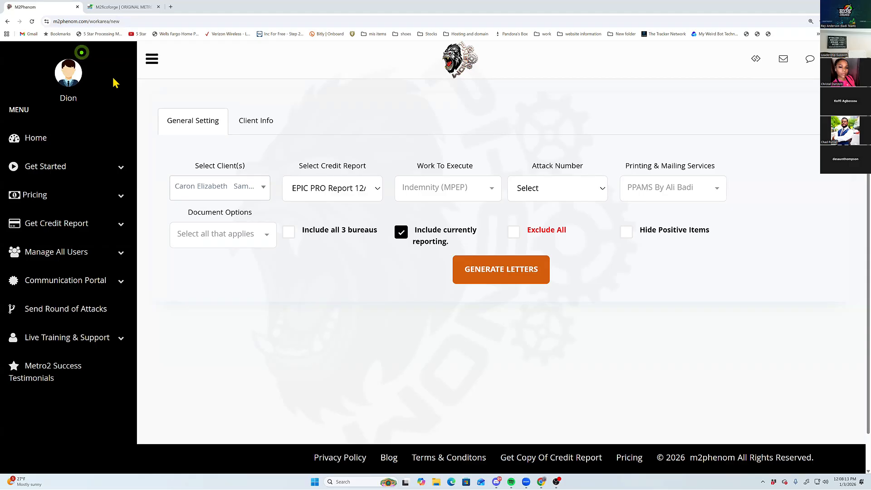
Write "AI" above Work To Execute, display its options and mark the MPEP and MPEC codes with the annotation pen
left_click_drag(425, 159, 467, 133)
mouse_move(458, 134)
left_mouse_down()
mouse_move(458, 159)
mouse_move(473, 158)
left_mouse_up()
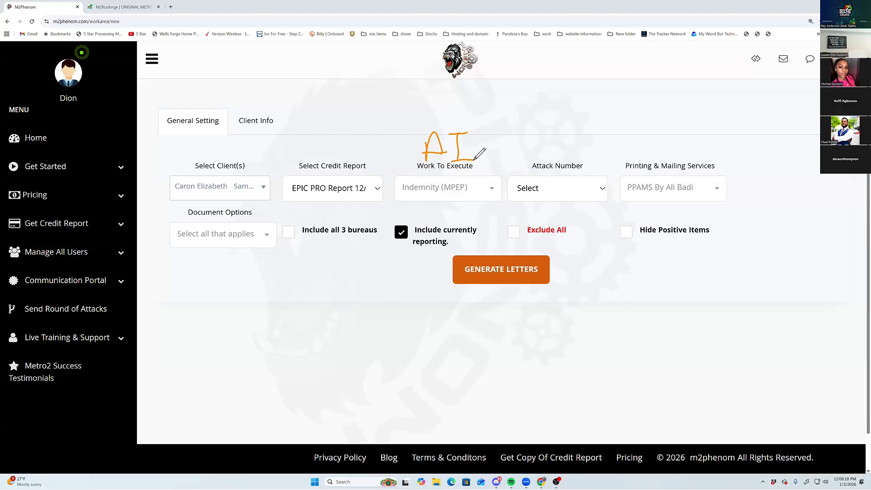
left_click(454, 188)
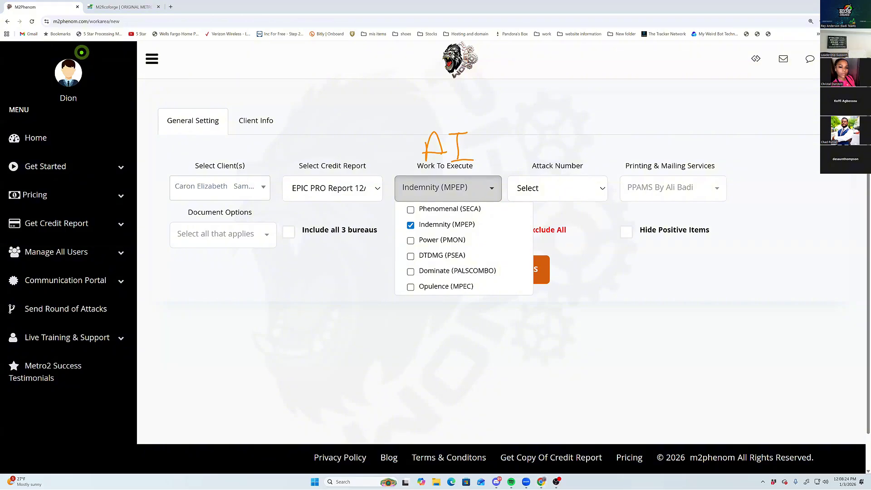
left_click_drag(449, 221, 479, 233)
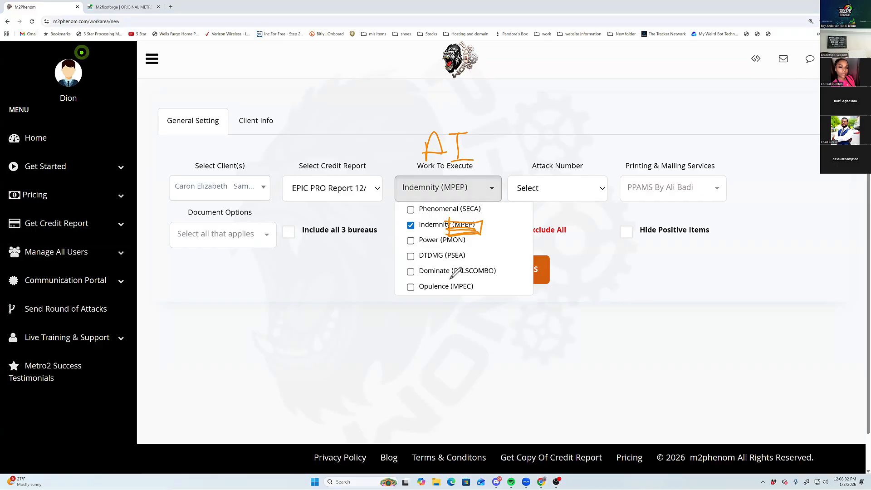
mouse_move(449, 278)
left_mouse_down()
mouse_move(459, 294)
mouse_move(481, 285)
mouse_move(451, 280)
left_mouse_up()
Switch to M2ficoforge and start a new round of attacks for the account owner's client profile using the Do it yourself Attack Letter Focus
left_click(122, 7)
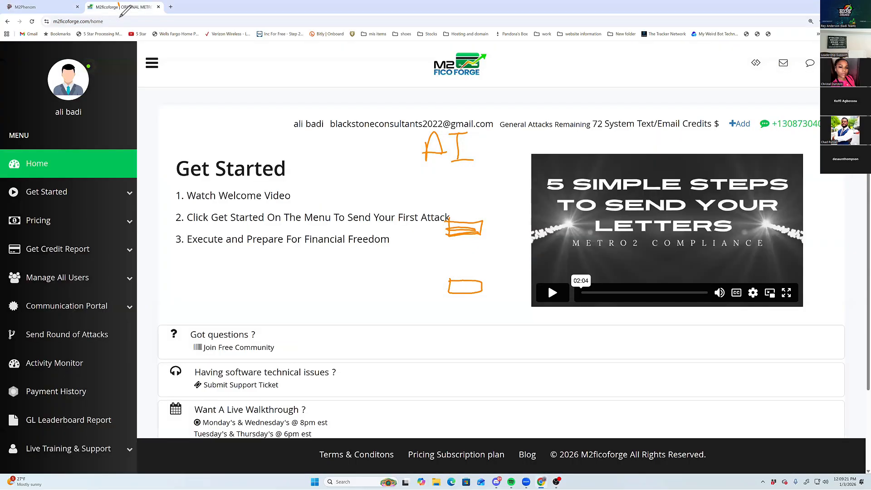
left_click(43, 333)
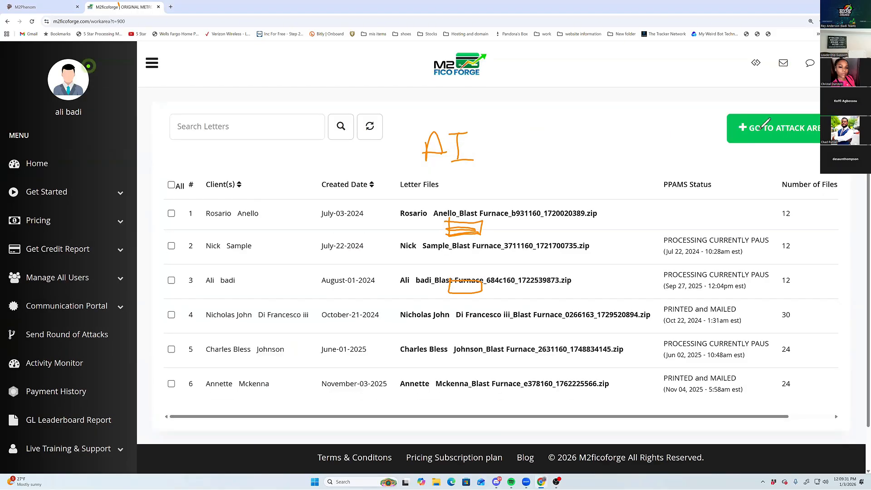
left_click(761, 127)
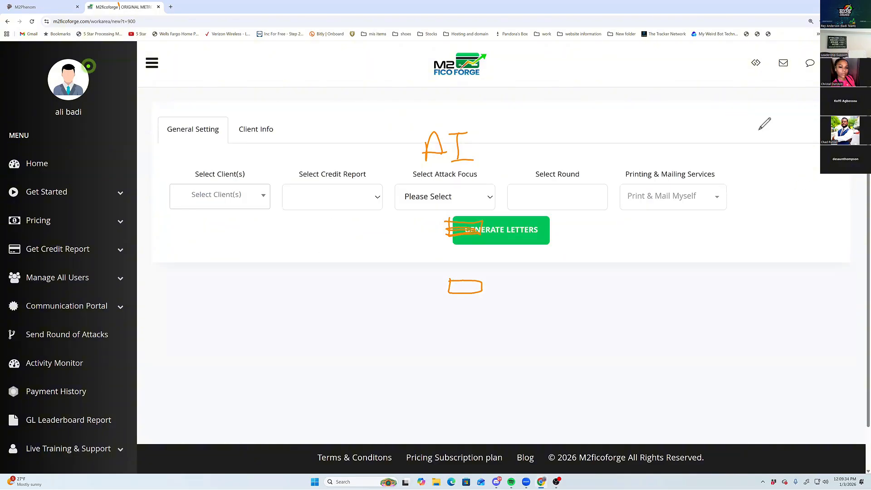
left_click(220, 196)
scroll(204, 302, "down", 2)
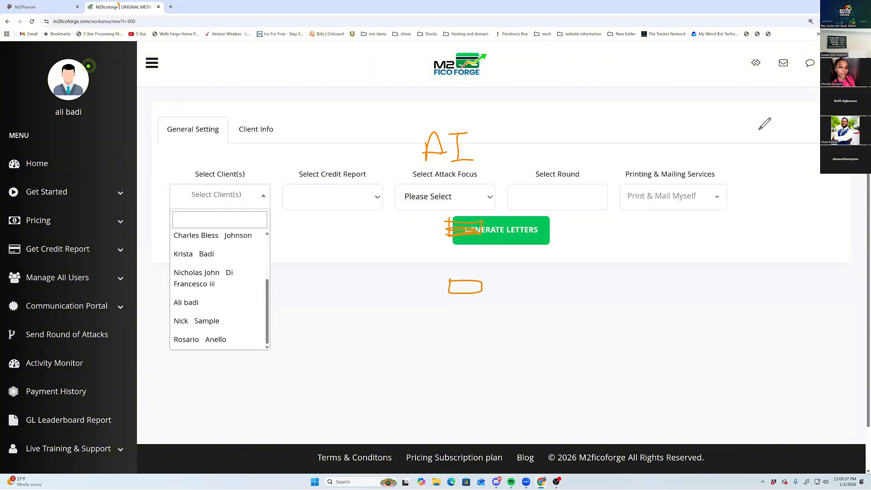
left_click(187, 303)
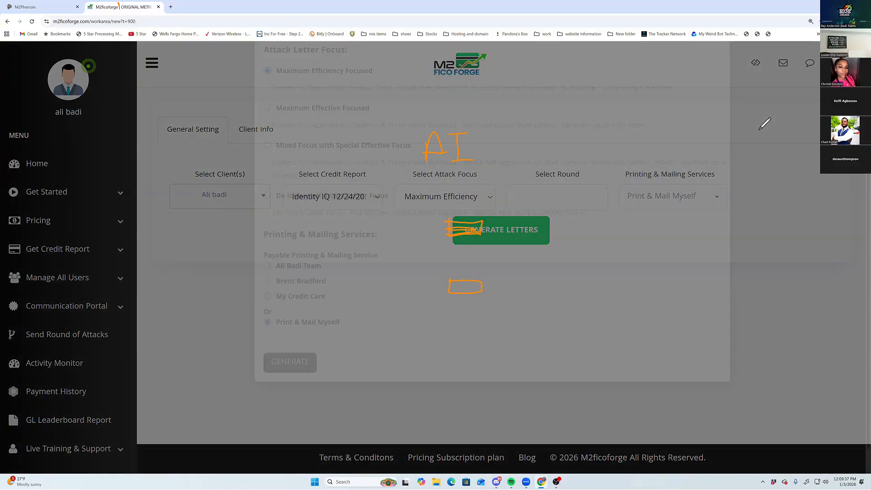
left_click(268, 290)
left_click(290, 456)
Change the credit report to EPIC PRO Report V2, compare the Work To Execute options and return to M2Phenom
left_click(448, 197)
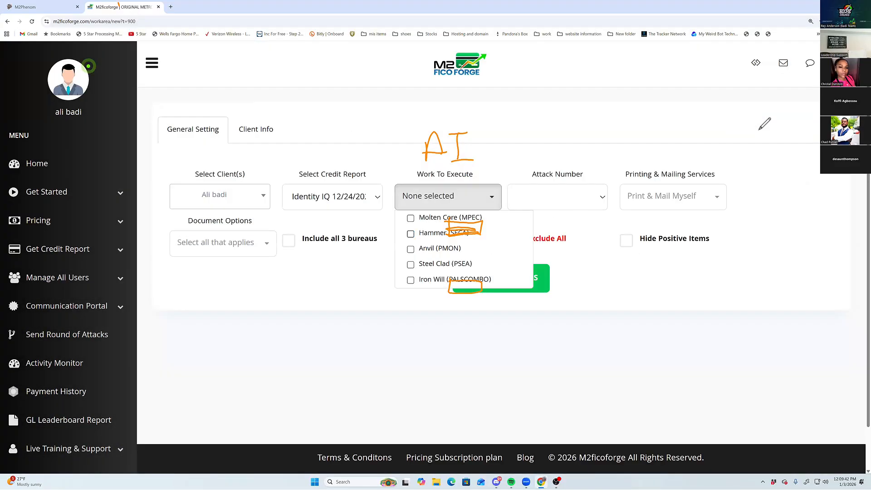
left_click(332, 197)
left_click(348, 234)
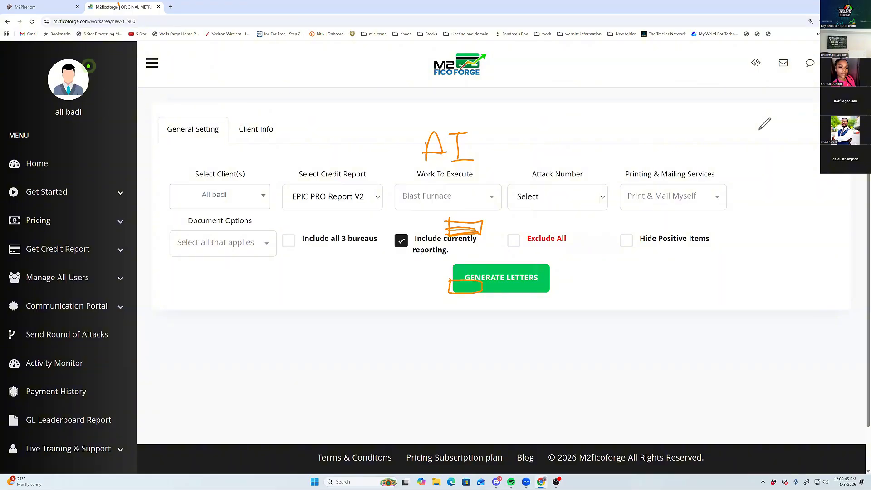
left_click(447, 196)
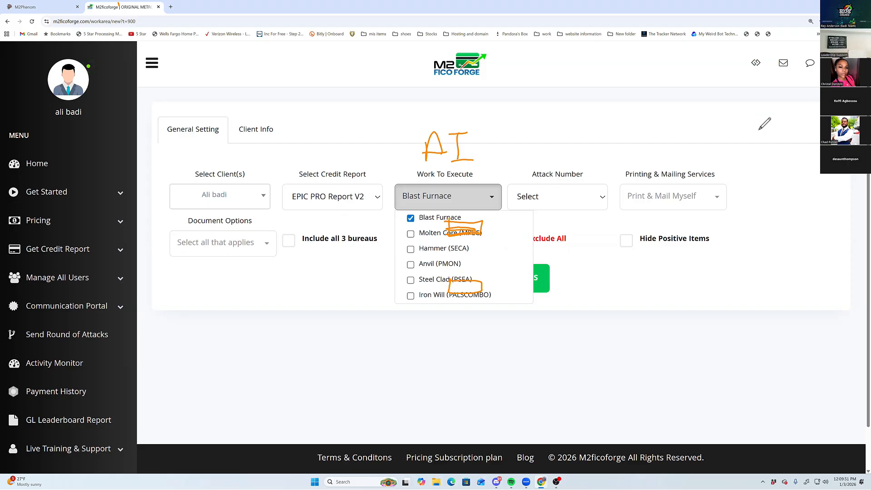
key("ctrl+Tab")
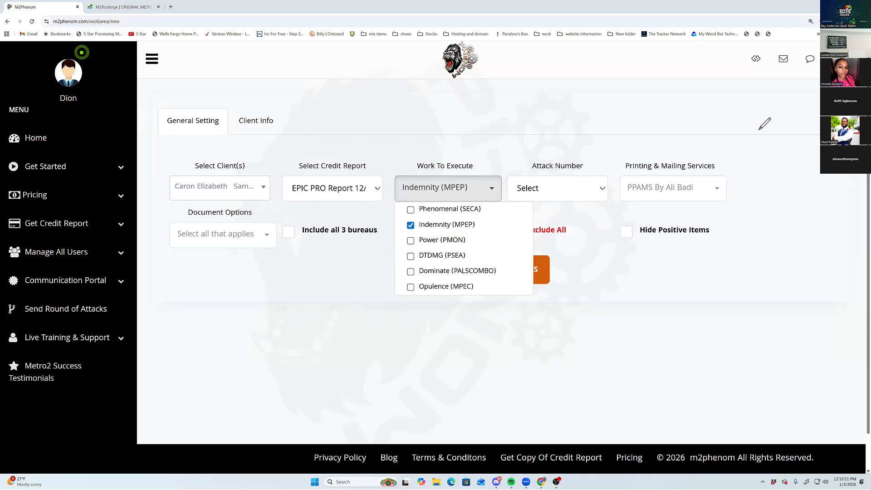
Set the attack number to Indemnity1 and choose to attack the issues of every listed category separately
left_click(557, 188)
left_click(538, 225)
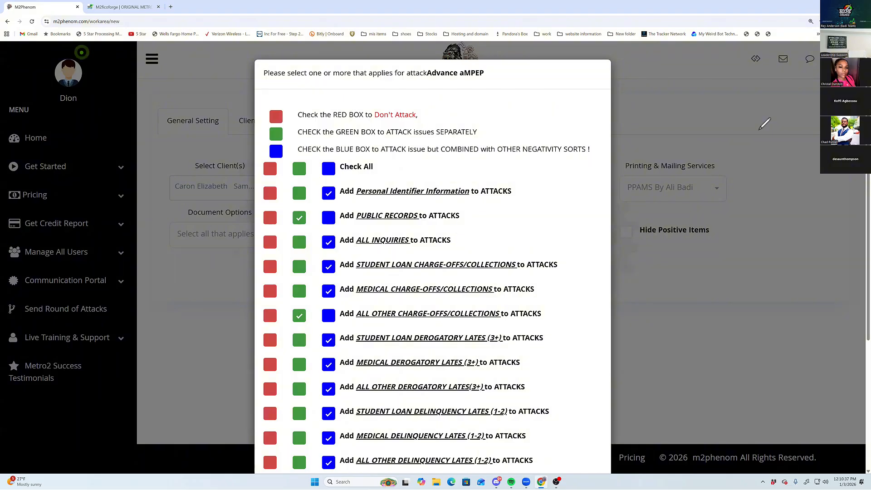
left_click(299, 169)
scroll(759, 129, "down", 4)
scroll(759, 129, "down", 1)
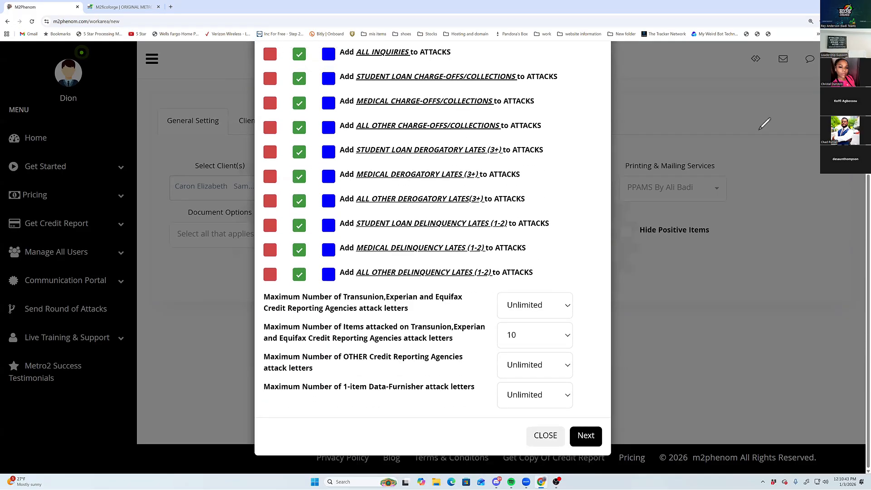
Set the maximum OTHER Credit Reporting Agencies letters to Default, choose the 1-item Data-Furnisher limit and generate the content boxes, acknowledging the creditor address notice
left_click(535, 365)
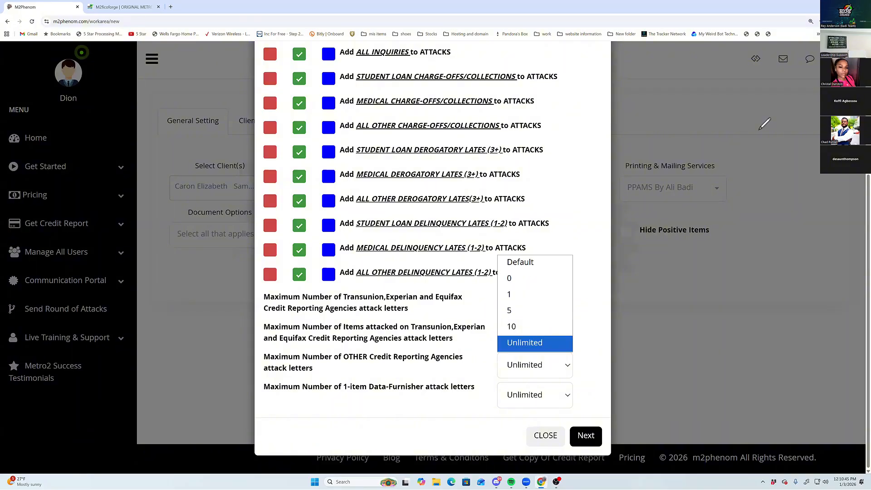
left_click(520, 262)
left_click(534, 394)
left_click(521, 194)
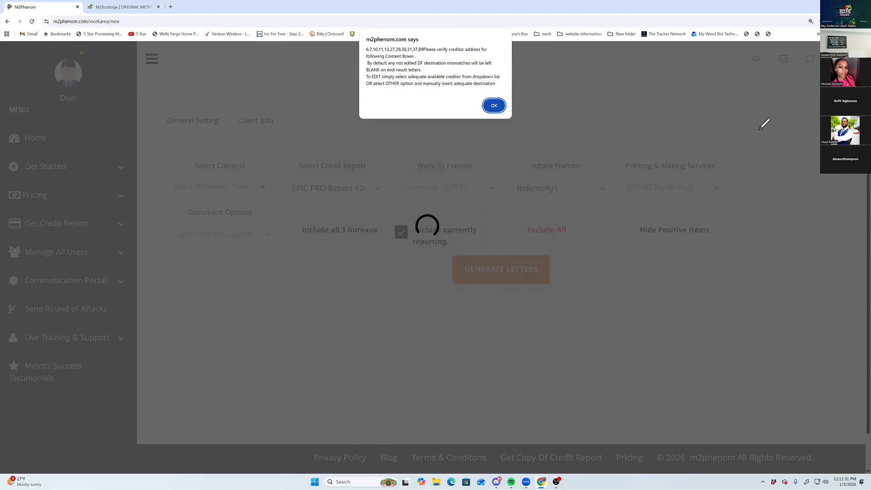
key("Return")
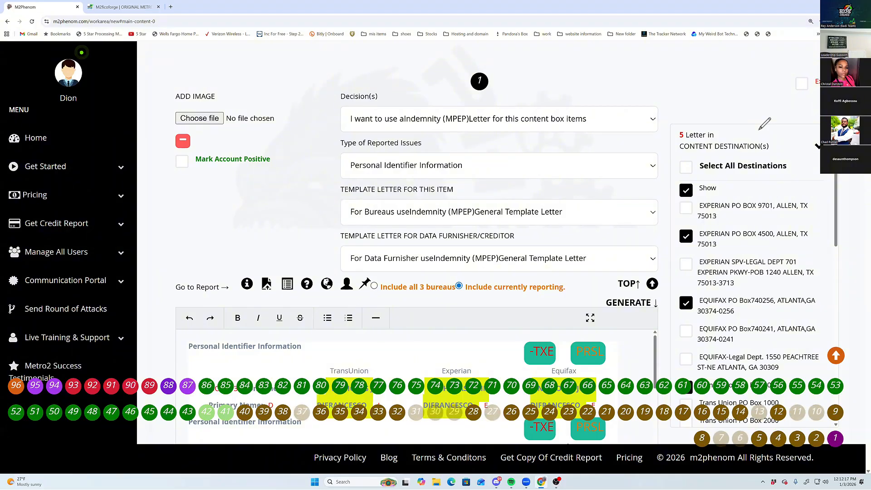
Hide the positive items in the attack setup and return to content box 1
scroll(765, 123, "up", 2)
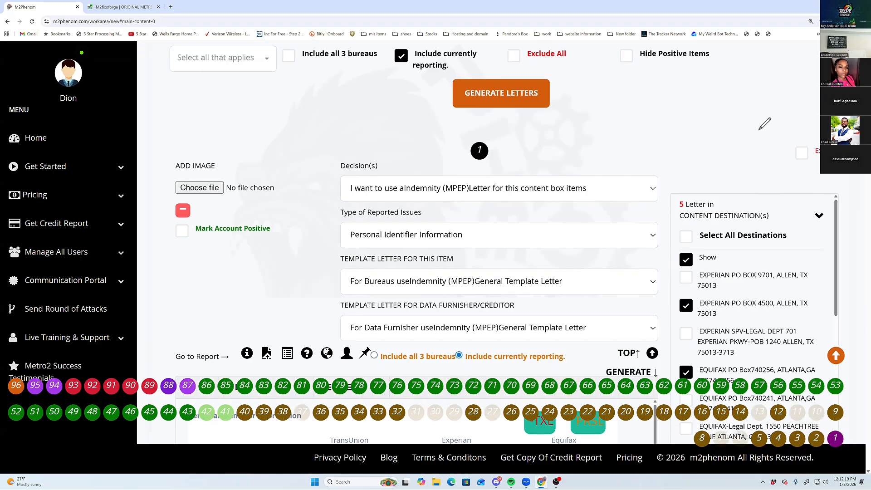
scroll(765, 123, "up", 5)
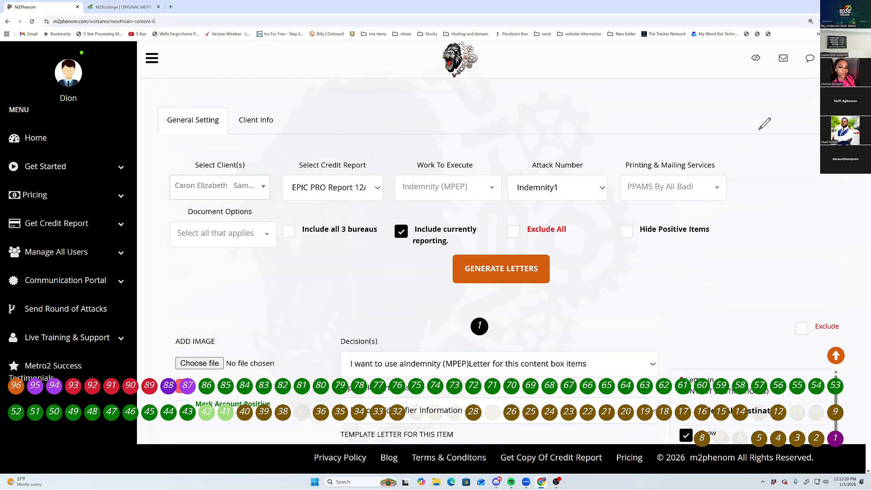
left_click(625, 231)
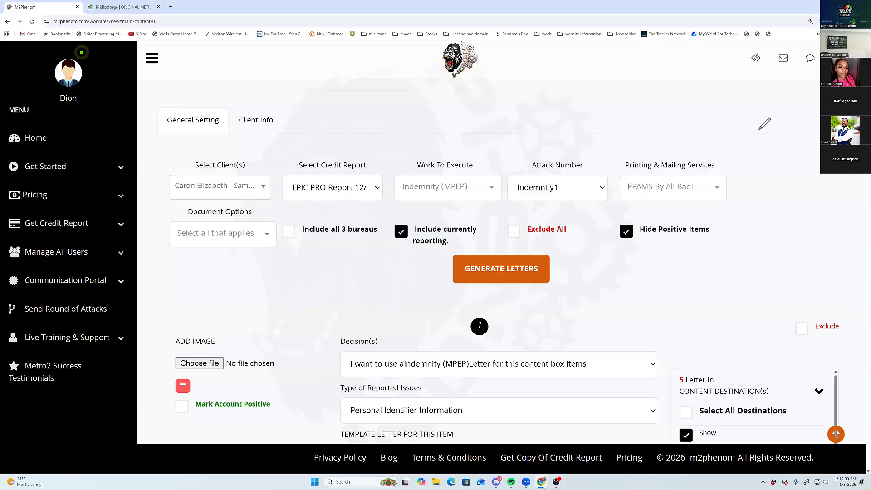
scroll(487, 245, "down", 5)
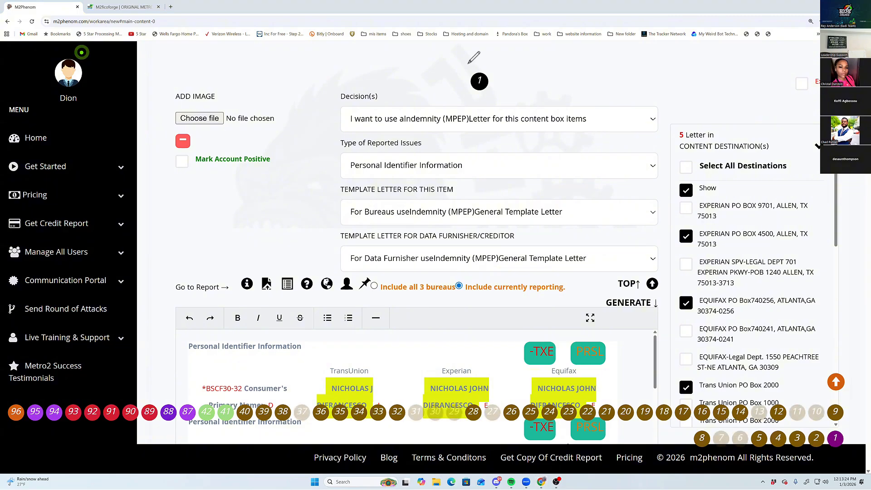
Draw a frame around the content box number and write "Neg Item #" beside it with the annotation pen
left_click_drag(466, 63, 583, 68)
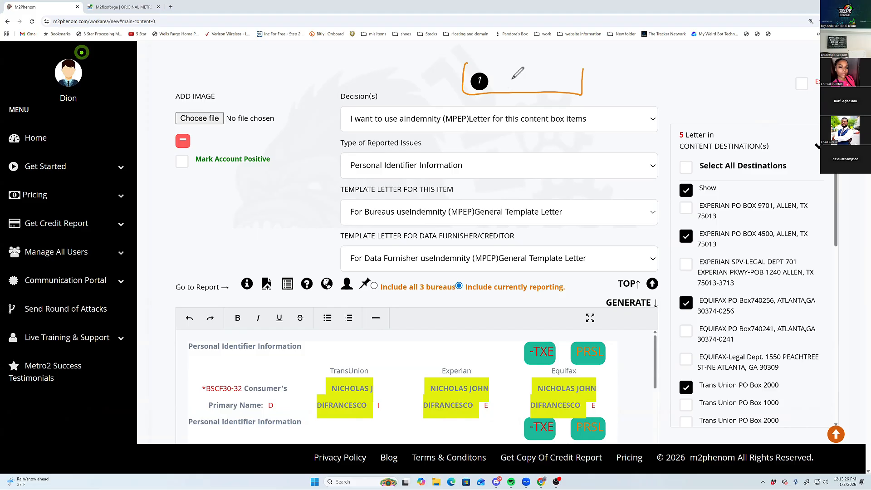
left_click_drag(492, 73, 504, 86)
mouse_move(503, 82)
left_mouse_down()
mouse_move(555, 84)
mouse_move(562, 75)
mouse_move(551, 86)
mouse_move(569, 83)
mouse_move(562, 87)
left_mouse_up()
left_click_drag(561, 73, 557, 88)
left_click_drag(552, 79, 564, 76)
left_click_drag(554, 84, 570, 82)
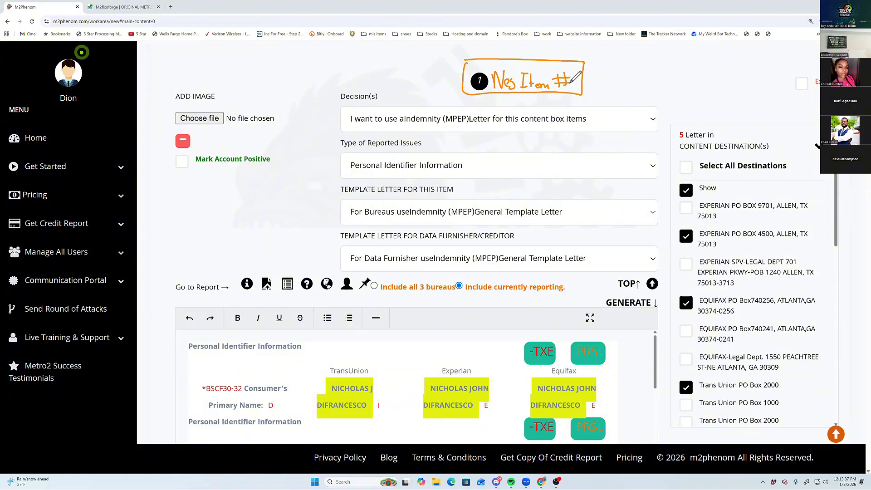
Number the Decision(s), Type of Reported Issues and two template letter fields 1 to 4 with the annotation pen
mouse_move(318, 111)
left_mouse_down()
mouse_move(329, 105)
mouse_move(333, 126)
left_mouse_up()
mouse_move(323, 158)
left_mouse_down()
mouse_move(332, 156)
mouse_move(336, 176)
left_mouse_up()
left_click_drag(323, 205, 334, 267)
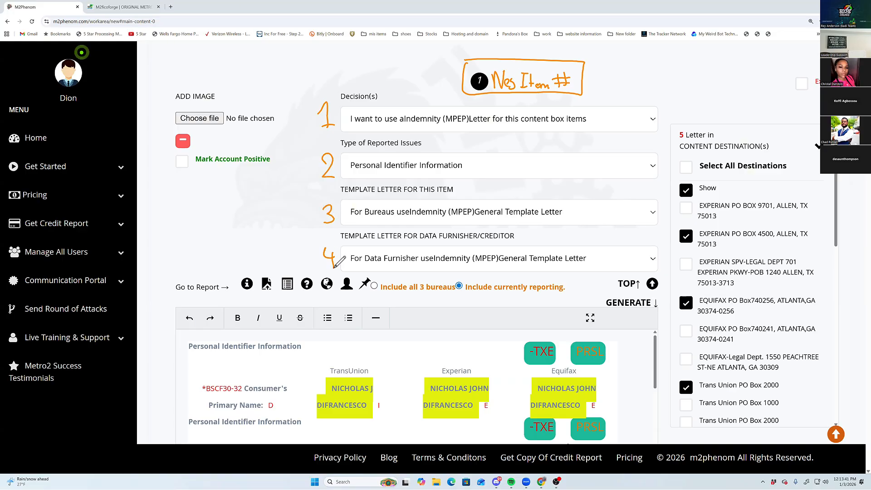
Frame Type of Reported Issues, write "Negative Item" beside its label and underline Personal Identifier Information
mouse_move(316, 146)
left_mouse_down()
mouse_move(340, 190)
mouse_move(662, 181)
mouse_move(665, 170)
mouse_move(626, 146)
mouse_move(325, 136)
mouse_move(310, 138)
mouse_move(315, 164)
left_mouse_up()
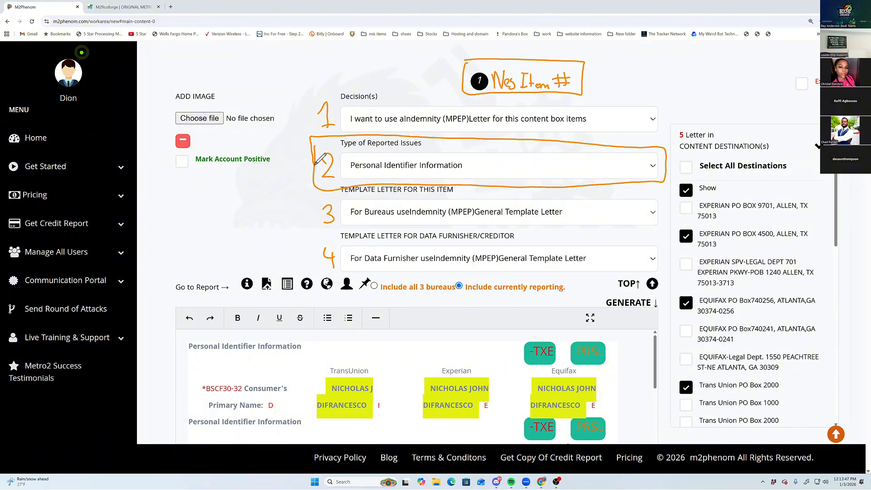
mouse_move(434, 150)
left_mouse_down()
mouse_move(449, 139)
mouse_move(461, 150)
mouse_move(540, 149)
left_mouse_up()
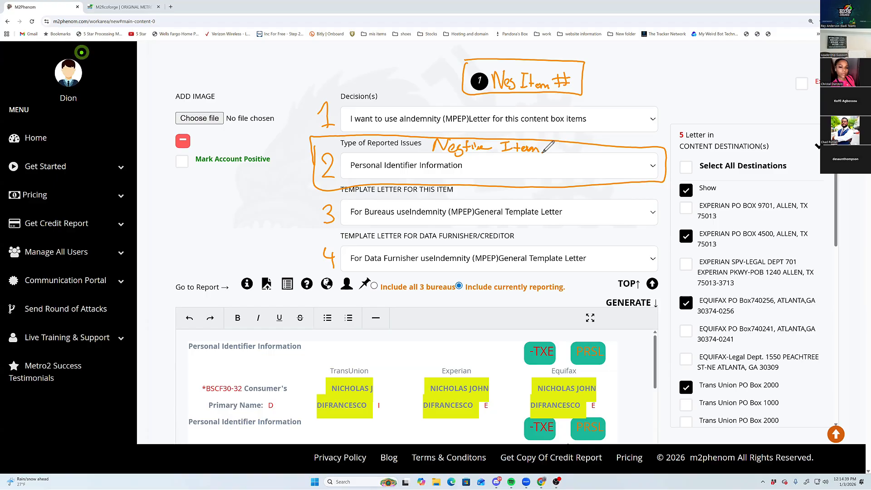
left_click_drag(347, 176, 471, 177)
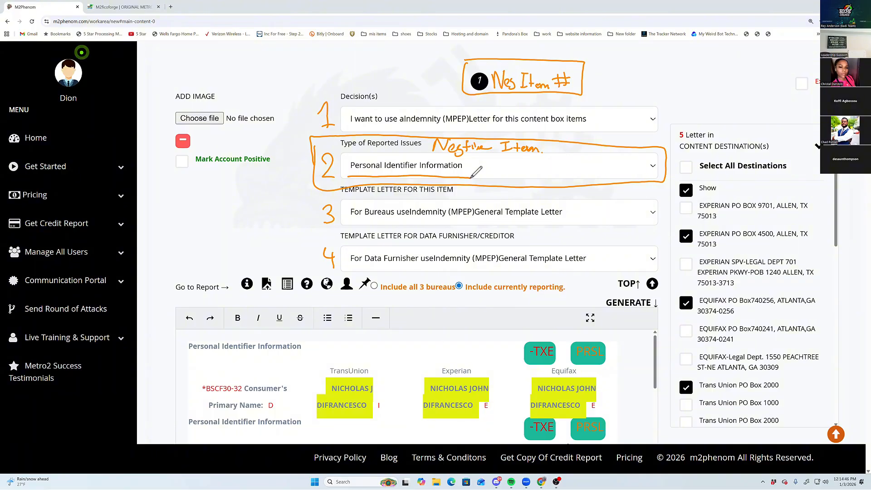
Draw arrows at both sides of the Type of Reported Issues frame and add emphasis marks to Personal Identifier Information
left_click_drag(279, 166, 312, 166)
left_click_drag(298, 157, 298, 180)
mouse_move(689, 159)
left_mouse_down()
mouse_move(661, 165)
mouse_move(678, 169)
left_mouse_up()
left_click_drag(271, 167, 441, 169)
left_click_drag(350, 173, 459, 169)
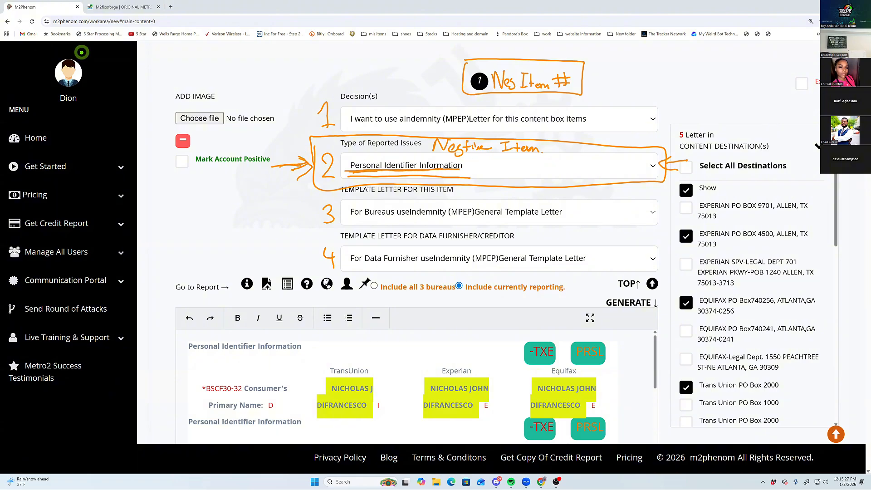
left_click_drag(377, 172, 461, 171)
mouse_move(347, 160)
left_mouse_down()
mouse_move(347, 170)
mouse_move(392, 168)
mouse_move(384, 161)
left_mouse_up()
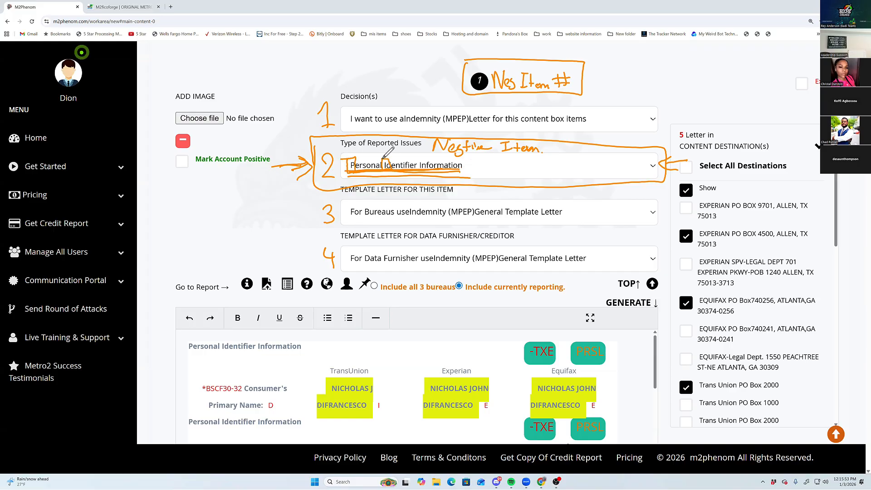
Write "P.I" above Decision(s), and clear all pen annotations from the screen
mouse_move(319, 76)
left_mouse_down()
mouse_move(317, 96)
mouse_move(308, 85)
left_mouse_up()
left_click_drag(338, 60, 369, 57)
mouse_move(358, 59)
left_mouse_down()
mouse_move(351, 84)
mouse_move(376, 69)
left_mouse_up()
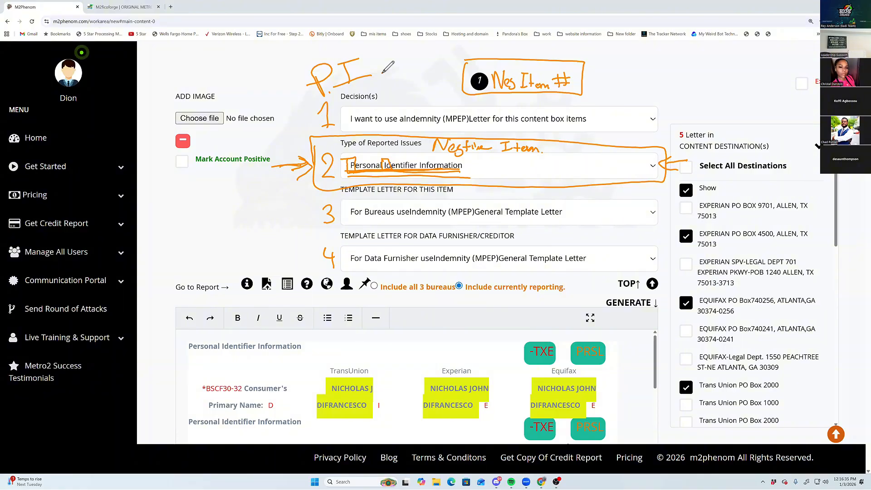
key("e")
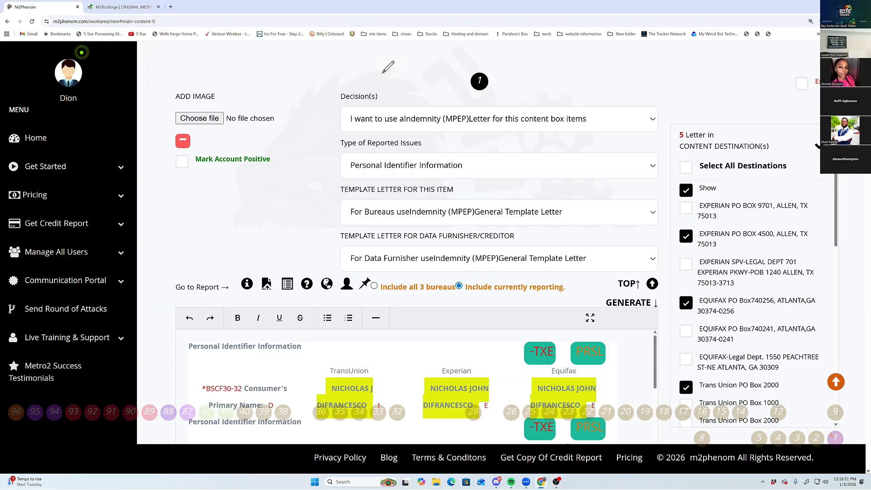
Review the inquiry content boxes between 5 and 14, checking their inquiry types, credit bureaus and content destinations
left_click(816, 438)
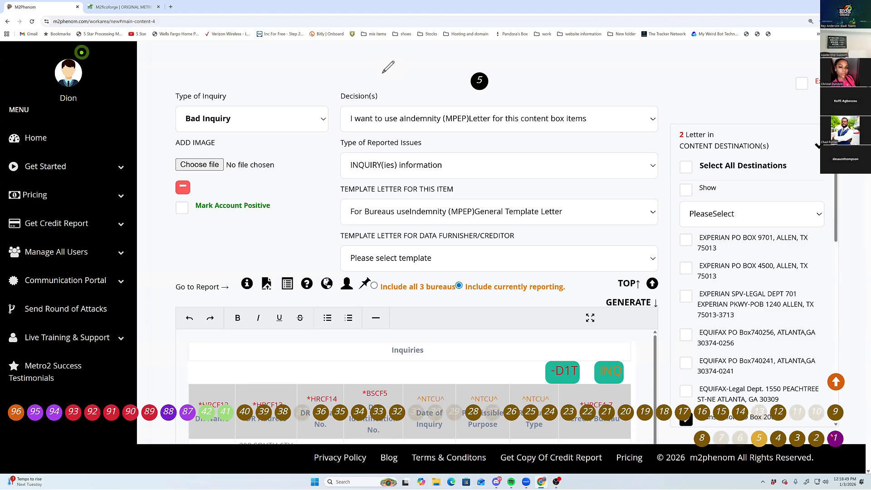
scroll(382, 73, "down", 1)
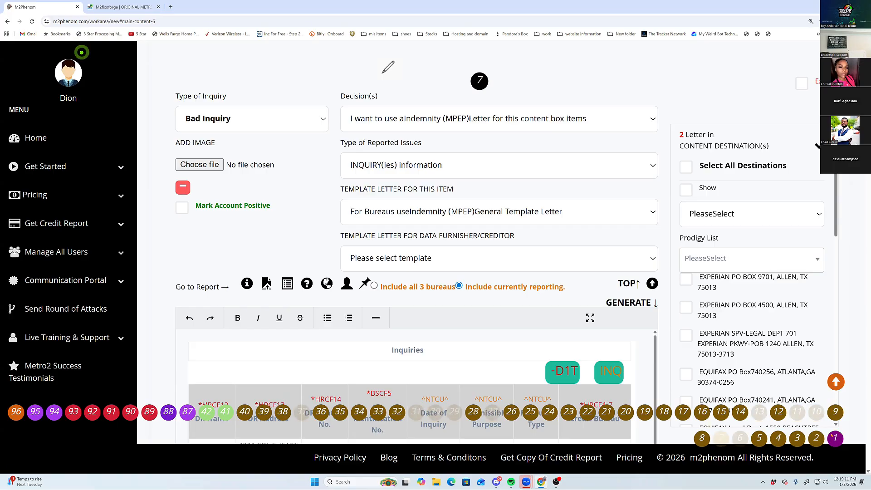
left_click(702, 438)
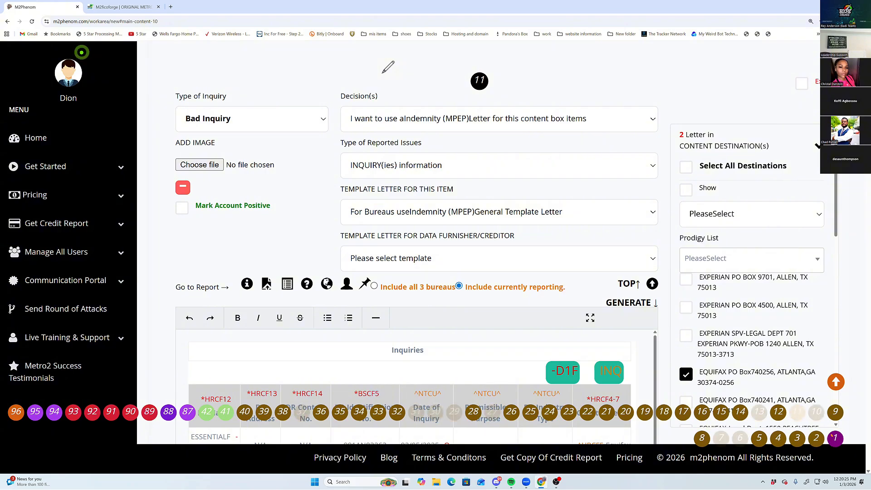
left_click(778, 412)
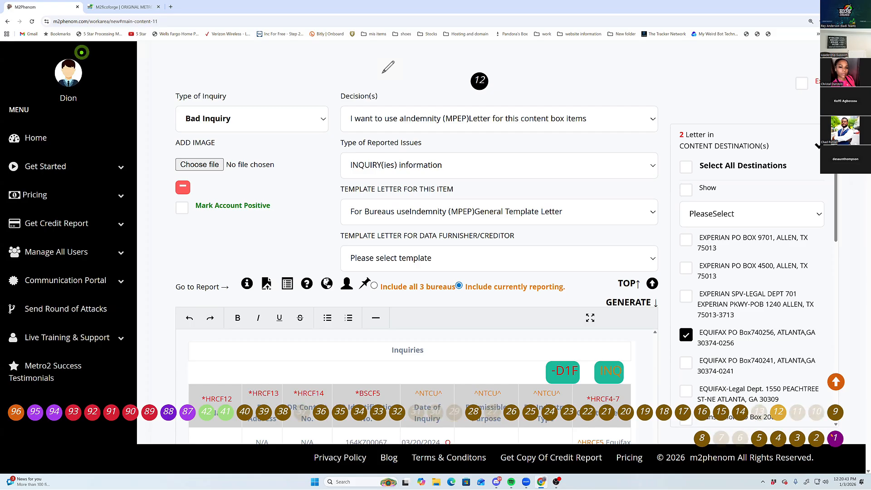
key("Right")
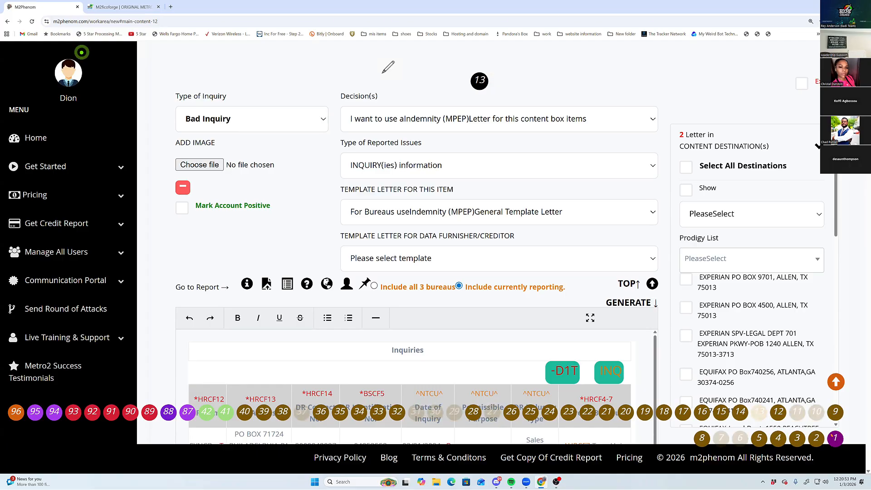
left_click(740, 412)
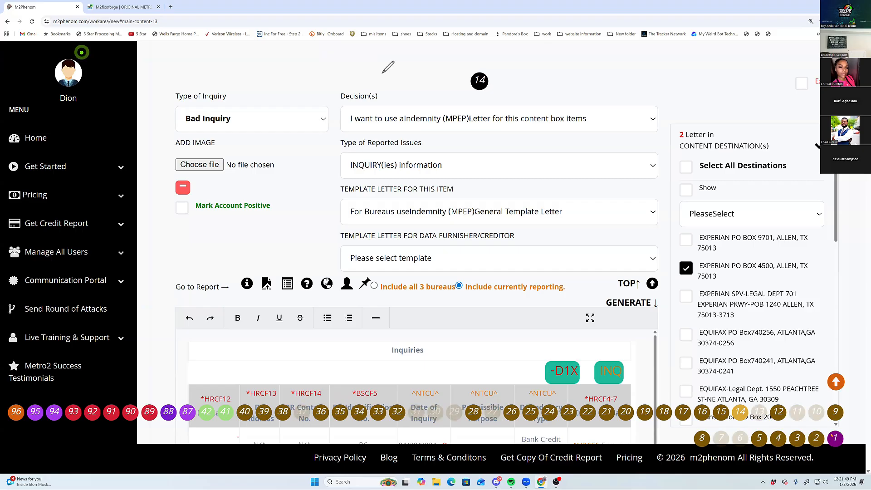
Remove the Best Inquiry content boxes 41 and 42 from the attack setup
left_click(226, 412)
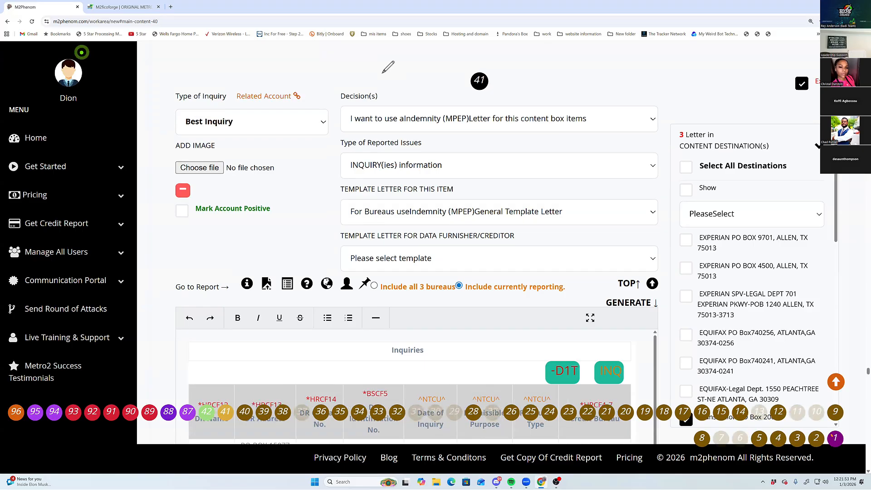
key("Page_Down")
scroll(382, 73, "down", 4)
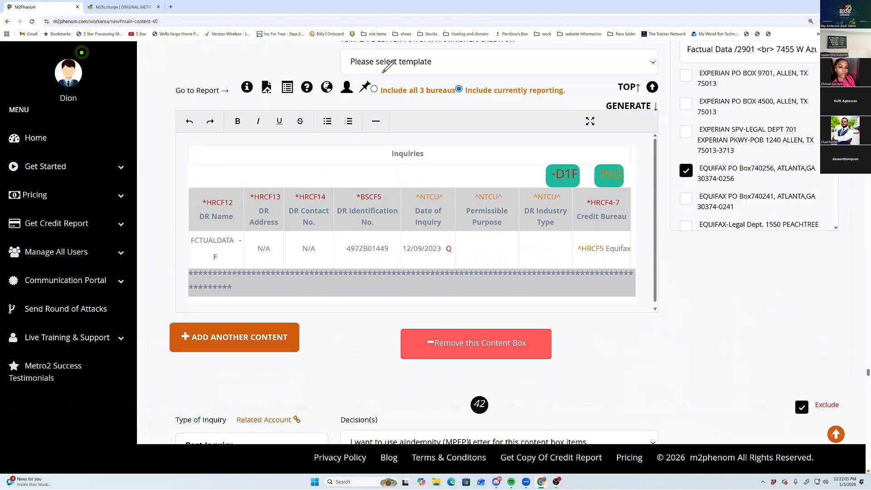
scroll(387, 66, "down", 3)
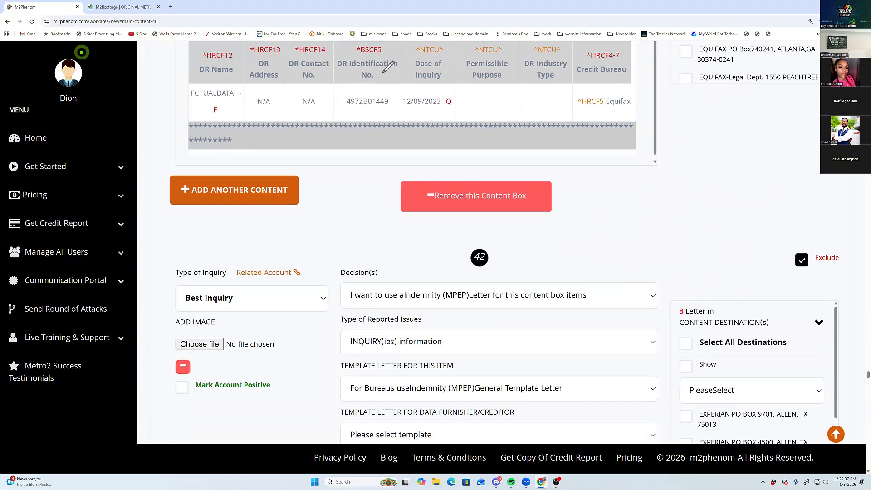
scroll(388, 67, "down", 5)
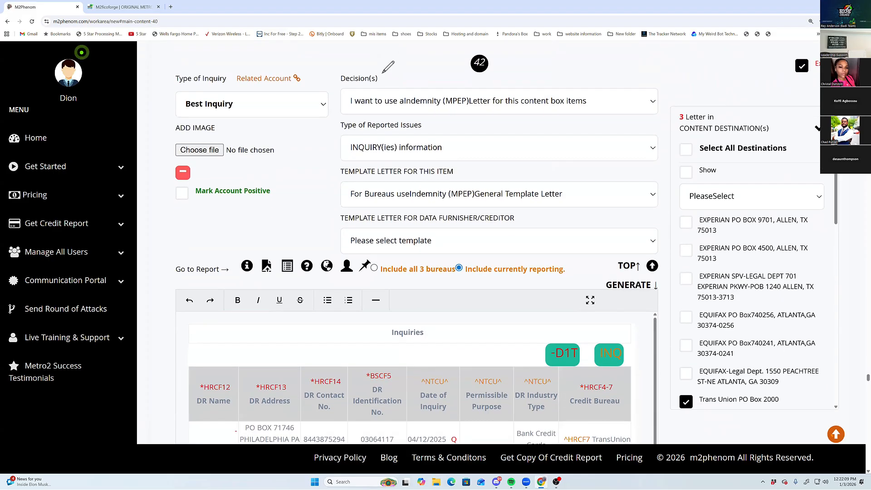
scroll(387, 67, "down", 4)
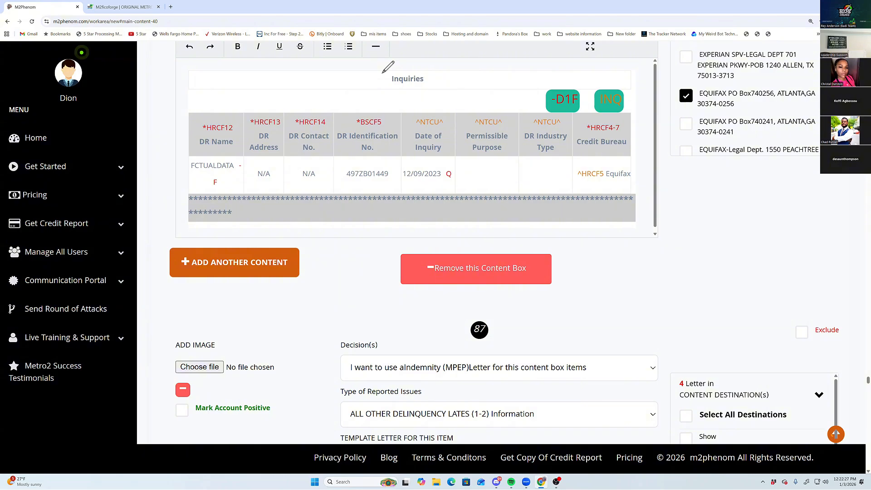
Examine the types of reported issues and content destinations in account content boxes 87, 88 and 89
left_click(835, 435)
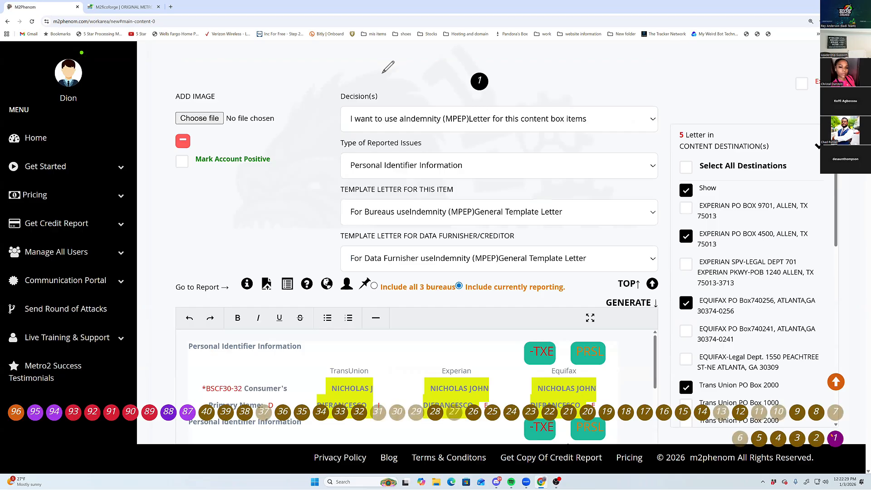
left_click(187, 412)
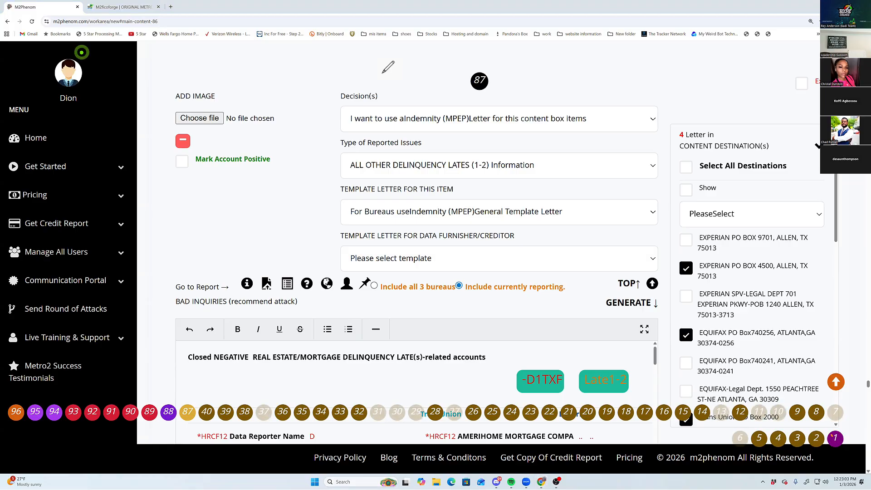
mouse_move(350, 161)
left_mouse_down()
mouse_move(354, 171)
mouse_move(348, 162)
mouse_move(369, 170)
mouse_move(374, 159)
mouse_move(402, 172)
mouse_move(448, 171)
mouse_move(456, 161)
mouse_move(490, 171)
mouse_move(490, 160)
mouse_move(471, 159)
mouse_move(486, 169)
left_mouse_up()
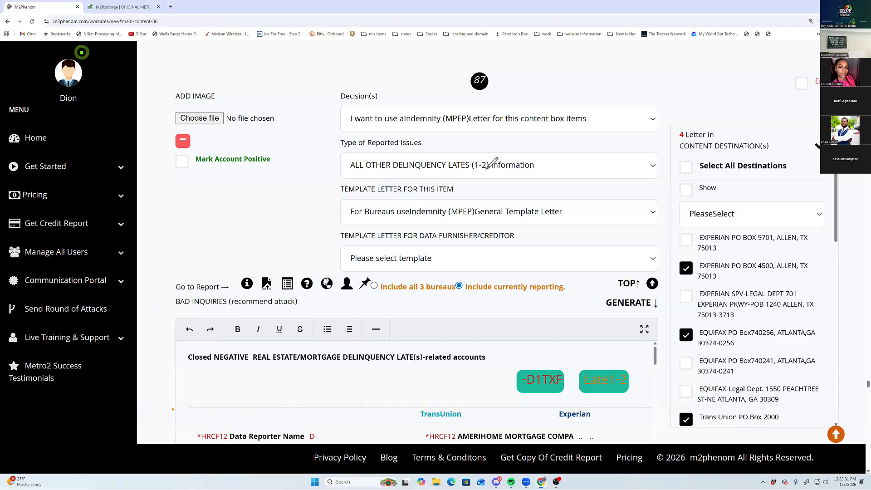
key("alt+Left")
key("alt+Right")
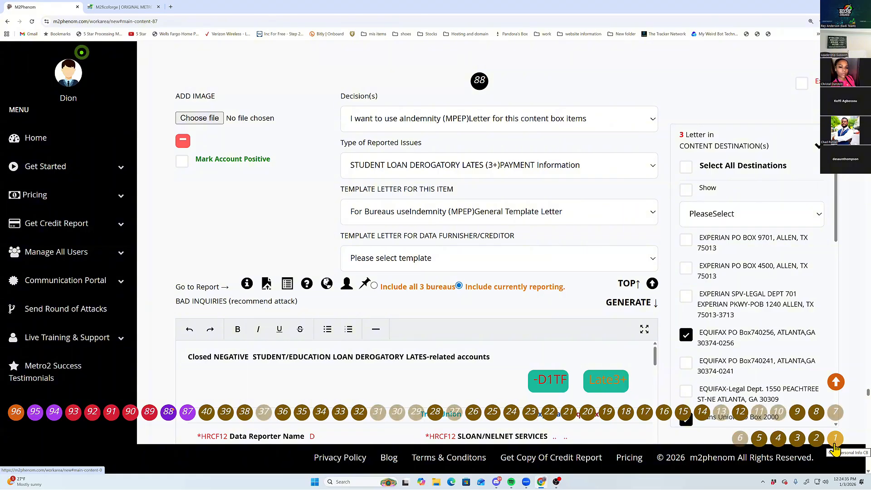
left_click(834, 446)
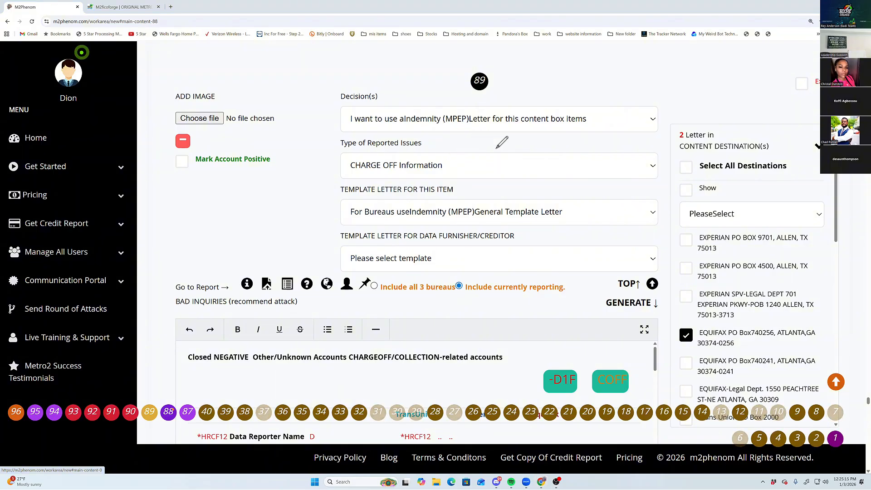
Mark up the decision and type of reported issues in content box 89 with the pen, and clear the marks
left_click_drag(453, 147, 463, 147)
left_click_drag(474, 138, 497, 149)
left_click_drag(506, 135, 518, 148)
mouse_move(346, 174)
left_mouse_down()
mouse_move(451, 174)
mouse_move(455, 157)
mouse_move(530, 158)
left_mouse_up()
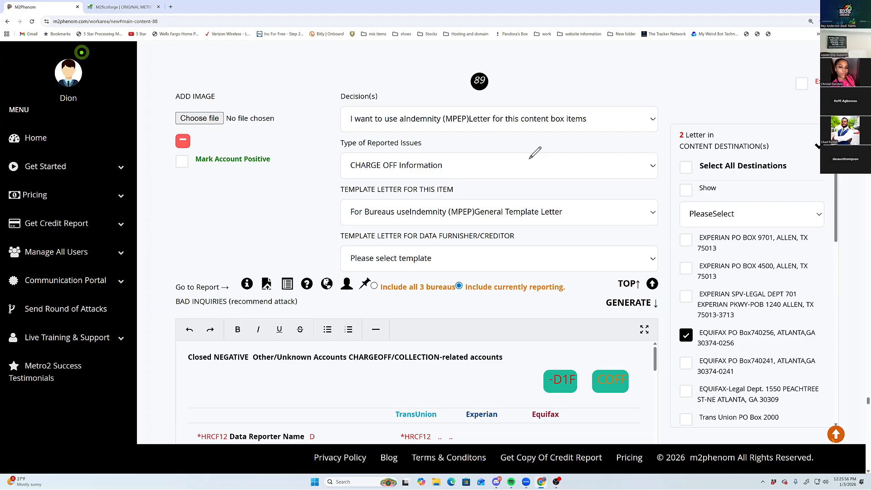
Examine the types of reported issues and content destinations in content boxes 90 to 96
left_click(834, 438)
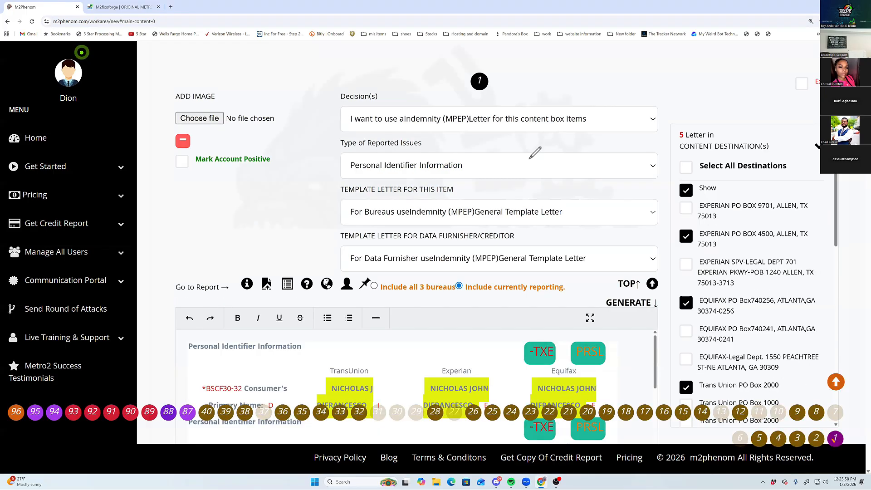
left_click(130, 412)
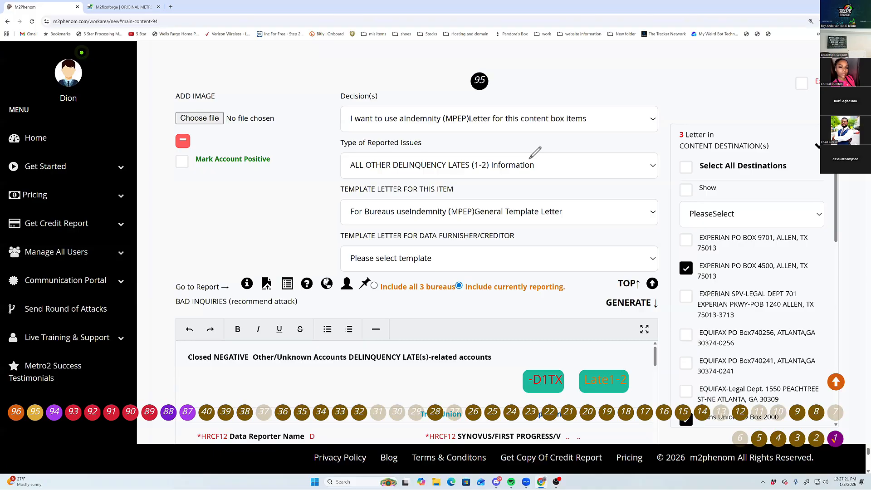
left_click(16, 412)
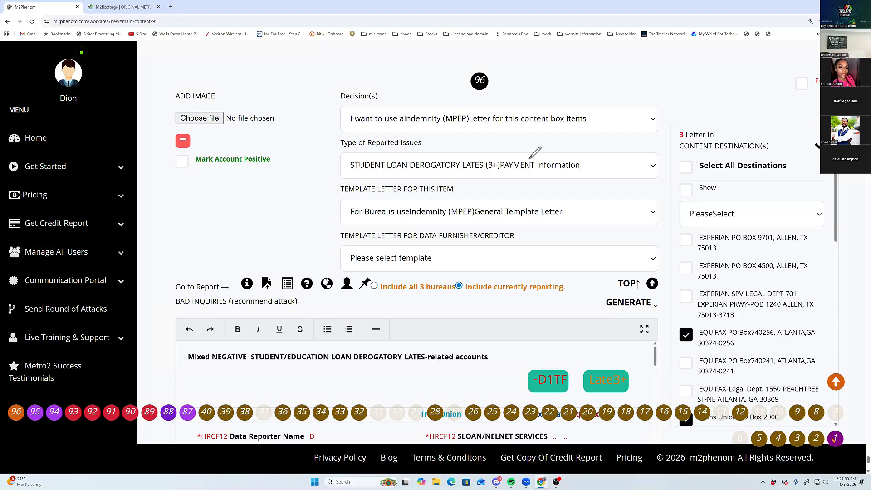
Box and underline the file name endings of the current images below content box 96, and clear the pen marks
scroll(535, 153, "down", 1)
scroll(535, 152, "down", 5)
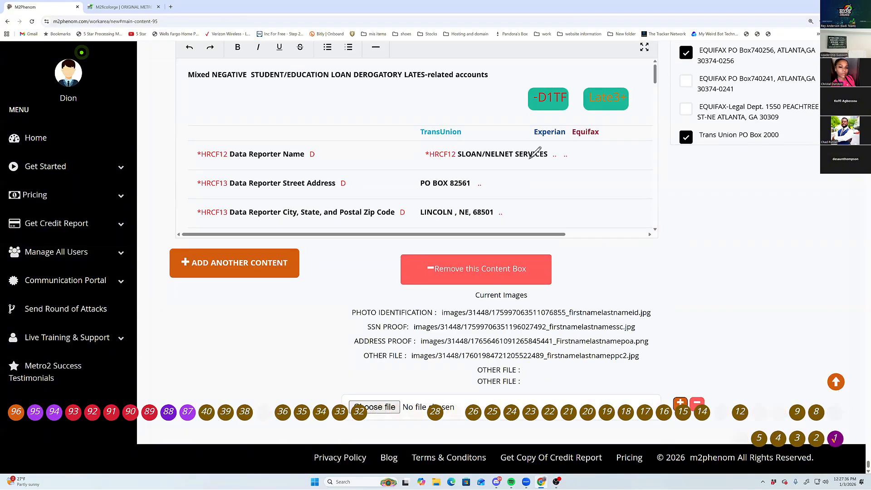
left_click_drag(542, 296, 651, 370)
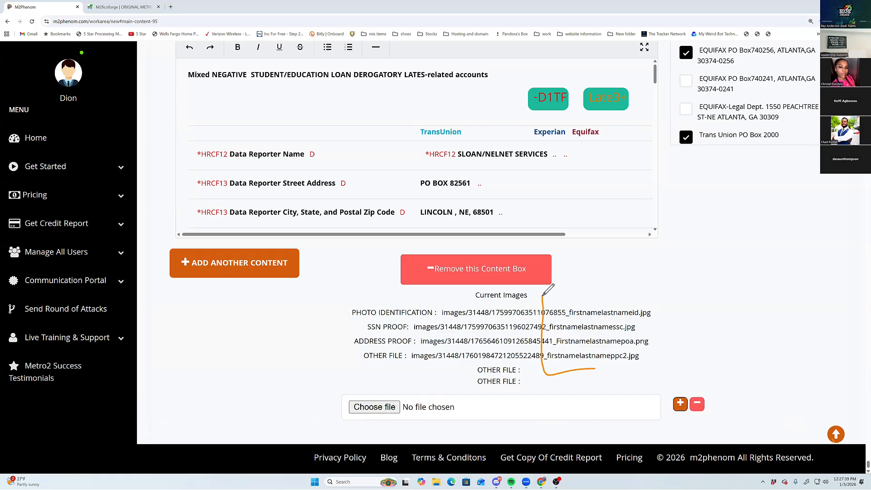
left_click_drag(541, 309, 659, 370)
left_click_drag(570, 320, 629, 319)
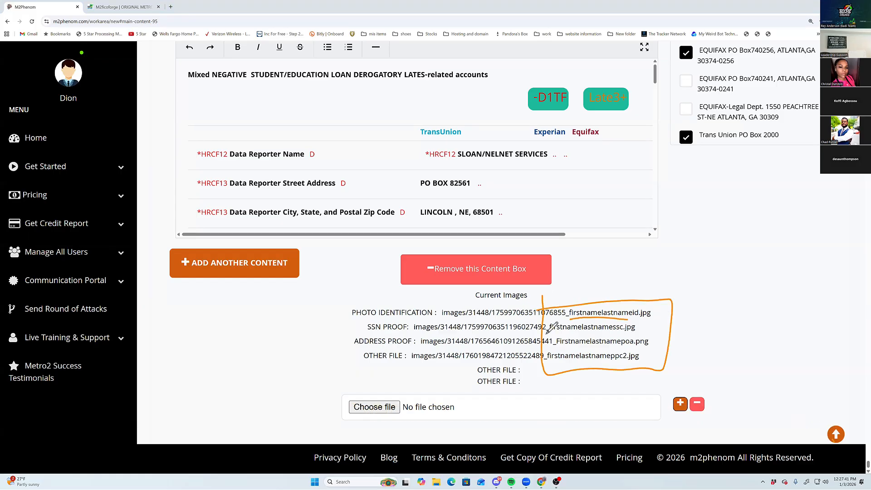
mouse_move(548, 333)
left_mouse_down()
mouse_move(635, 331)
mouse_move(549, 350)
mouse_move(647, 361)
left_mouse_up()
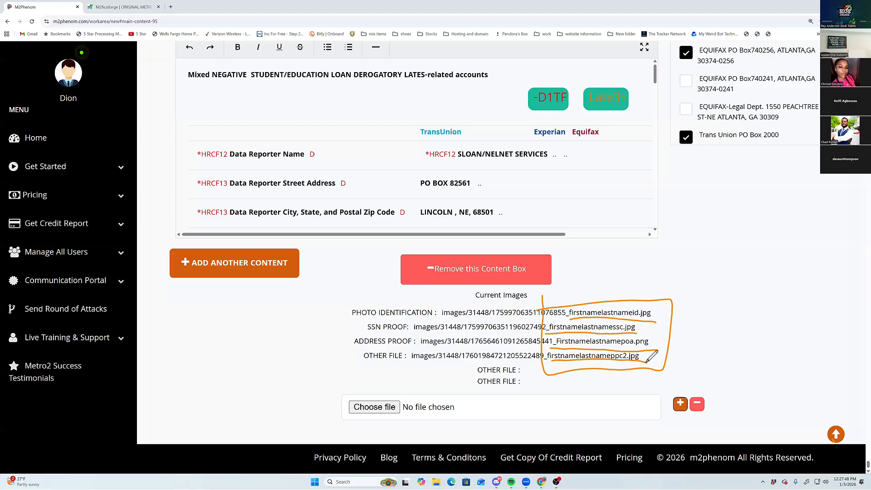
left_click_drag(635, 317, 651, 319)
mouse_move(648, 346)
left_mouse_down()
mouse_move(619, 347)
mouse_move(609, 360)
left_mouse_up()
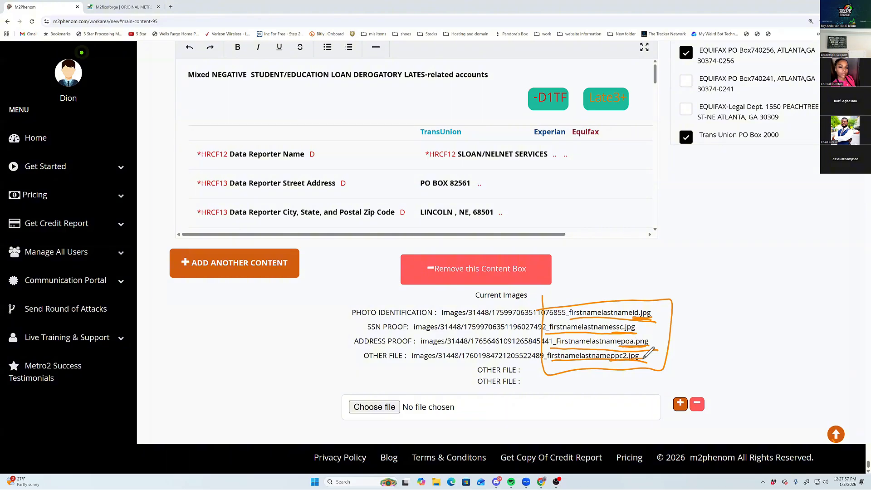
mouse_move(549, 361)
left_mouse_down()
mouse_move(606, 362)
mouse_move(554, 364)
mouse_move(603, 335)
mouse_move(546, 338)
mouse_move(623, 319)
mouse_move(573, 327)
left_mouse_up()
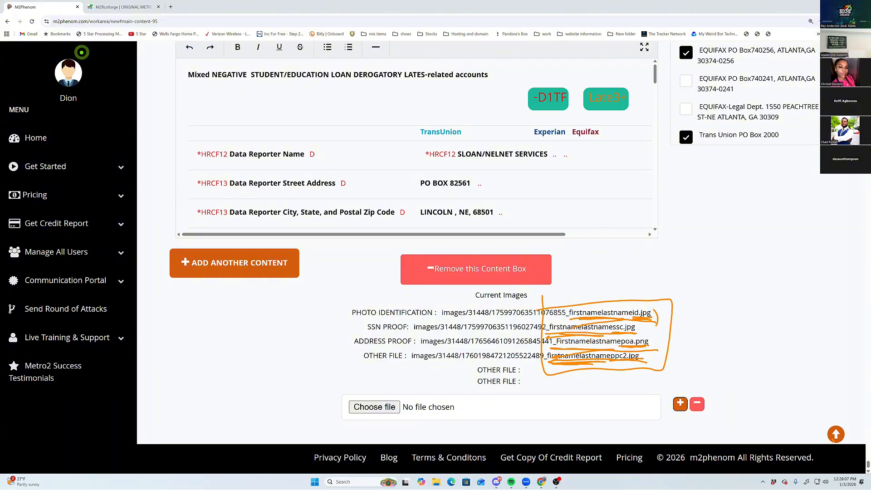
left_click_drag(657, 350, 643, 357)
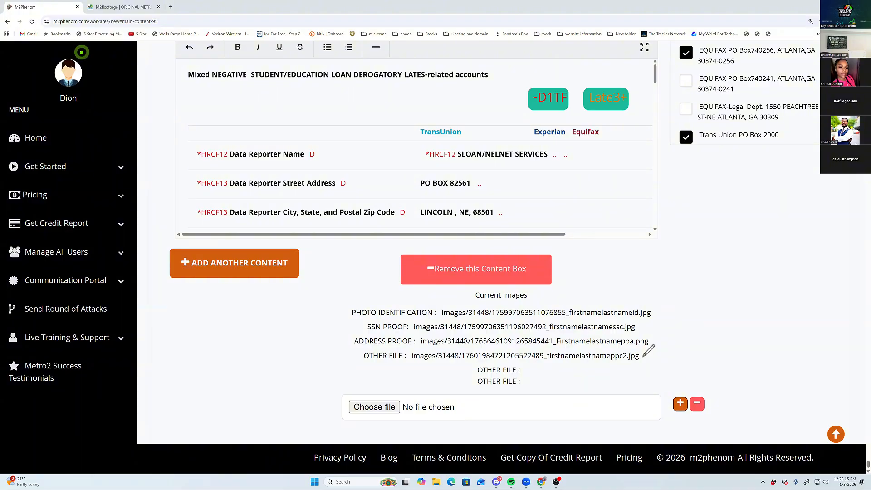
Review the client info, drawing pen check marks beside the name, address, city, state, zip, date of birth and social security number
scroll(648, 350, "up", 2)
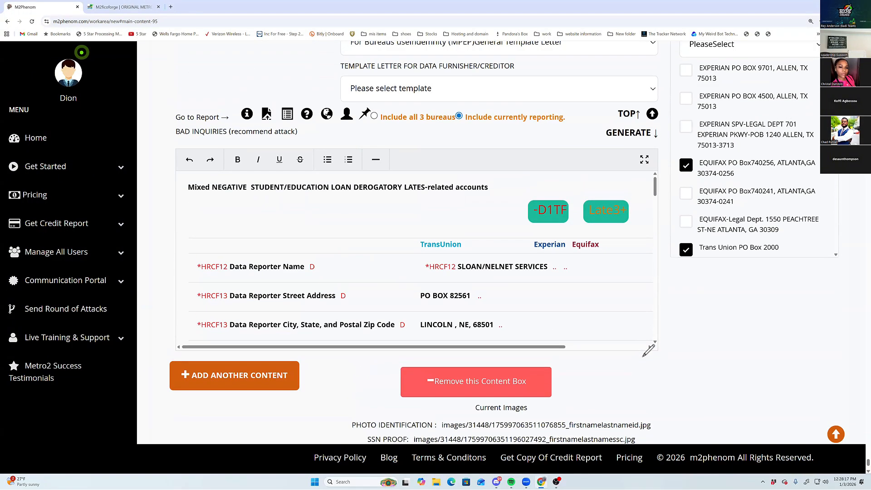
left_click(652, 114)
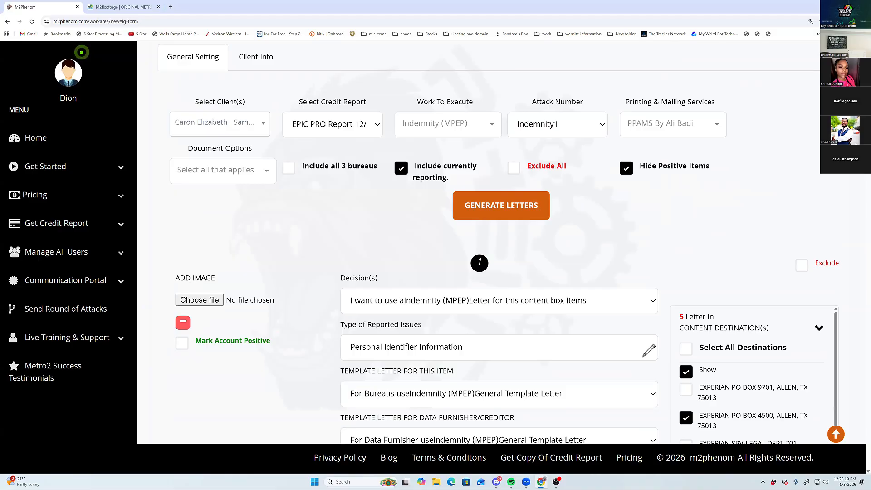
left_click(256, 56)
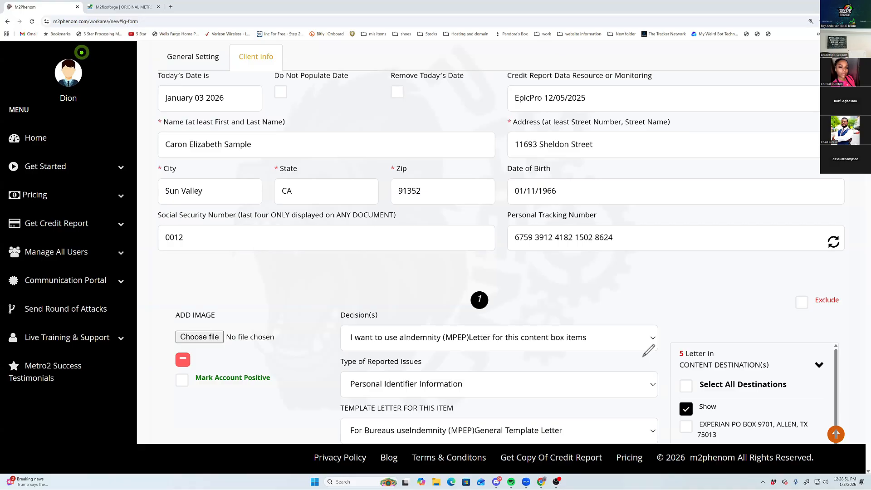
left_click_drag(274, 135, 308, 117)
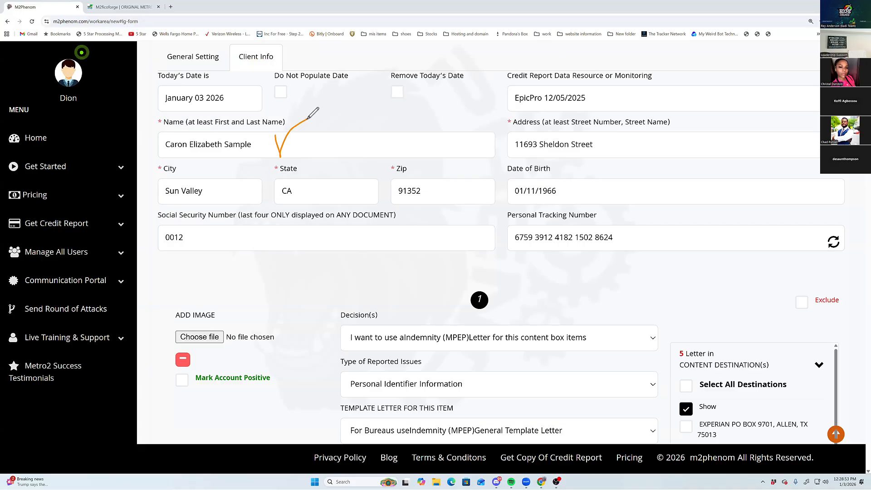
left_click_drag(604, 141, 638, 128)
left_click_drag(252, 183, 263, 167)
left_click_drag(325, 192, 350, 174)
left_click_drag(424, 177, 459, 174)
left_click_drag(564, 191, 595, 167)
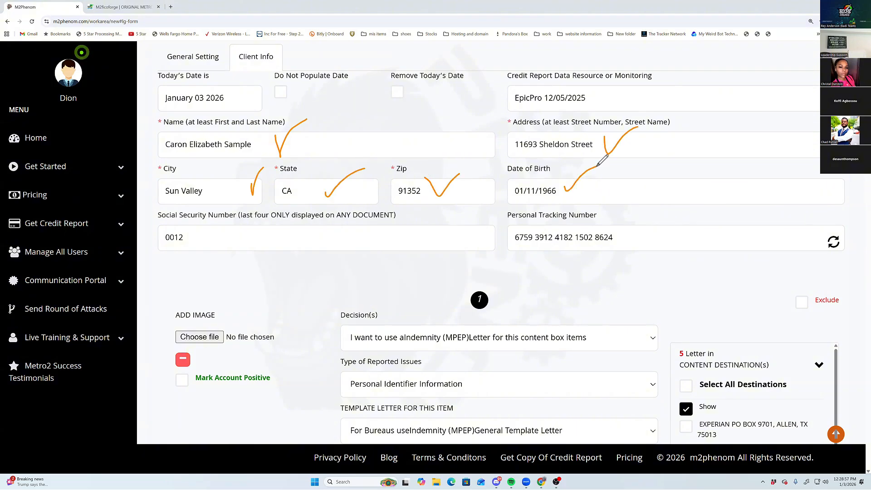
left_click_drag(262, 229, 290, 204)
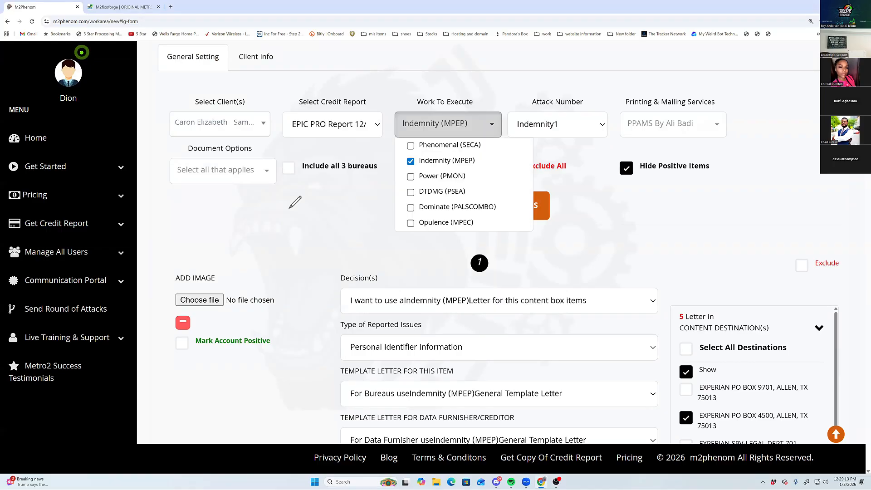
Reselect Indemnity (MPEP) with attack number Indemnity1, and mark all issue types as Don't Attack
left_click(411, 161)
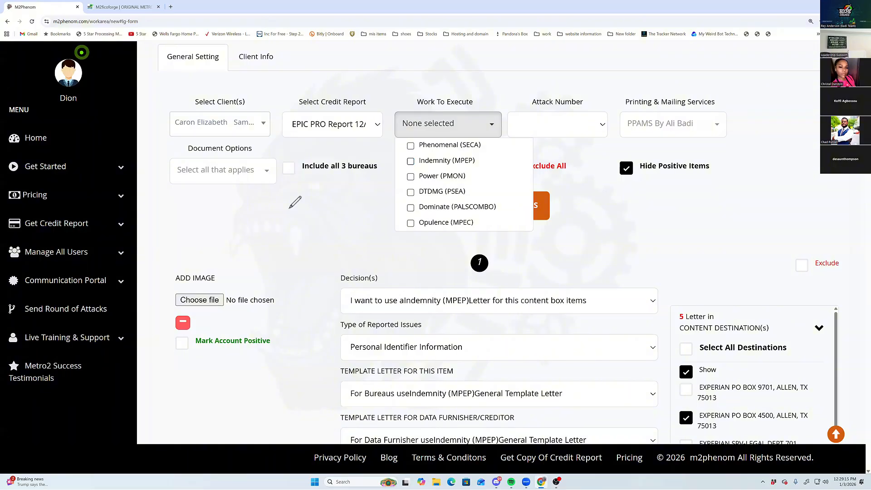
left_click(411, 161)
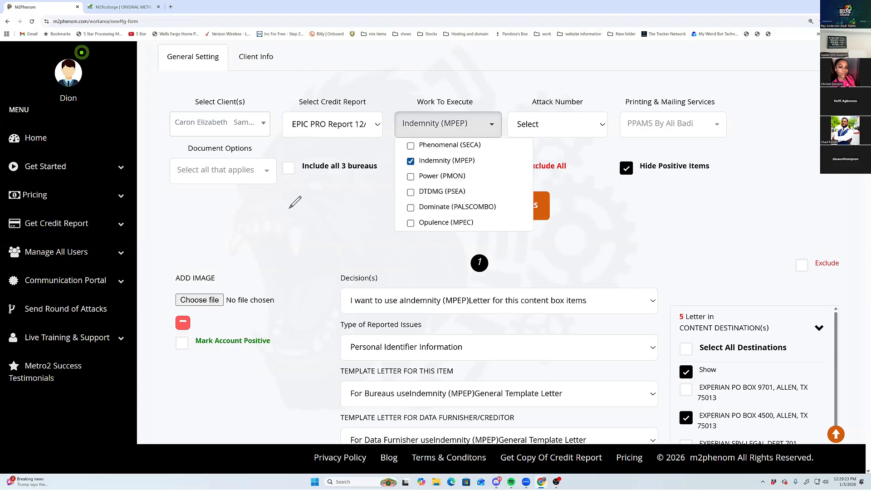
left_click(557, 124)
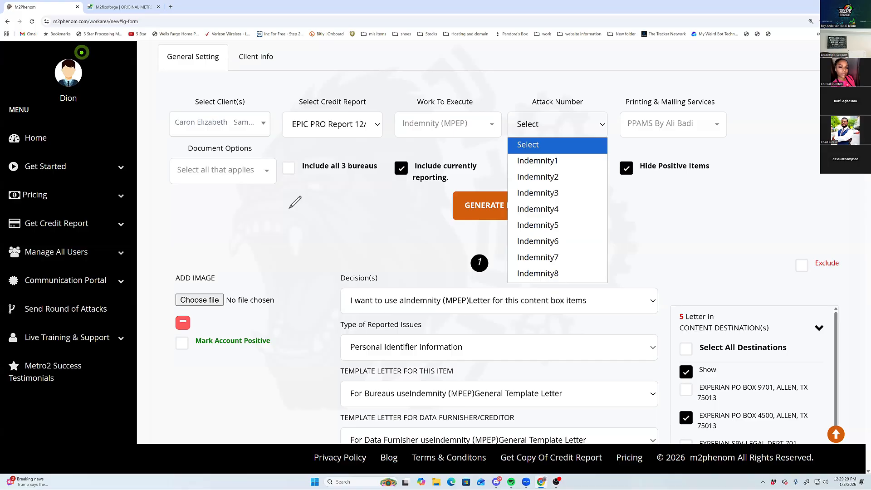
key("Down")
key("Return")
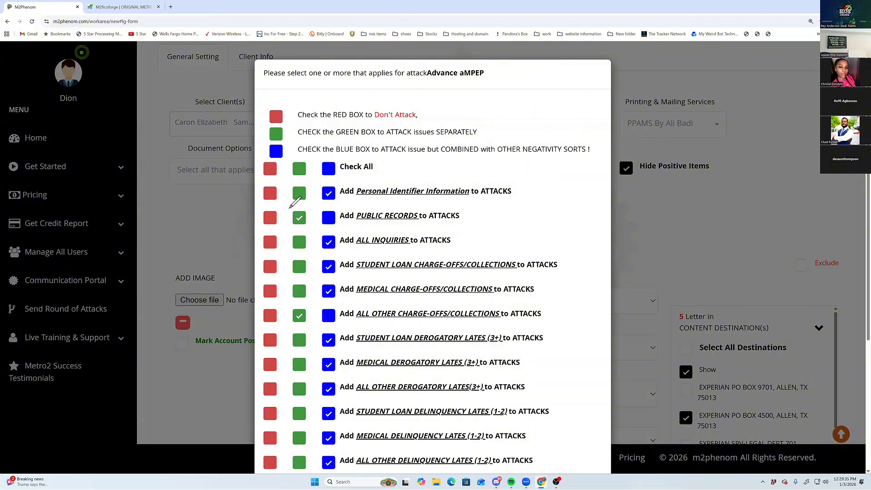
scroll(294, 202, "down", 2)
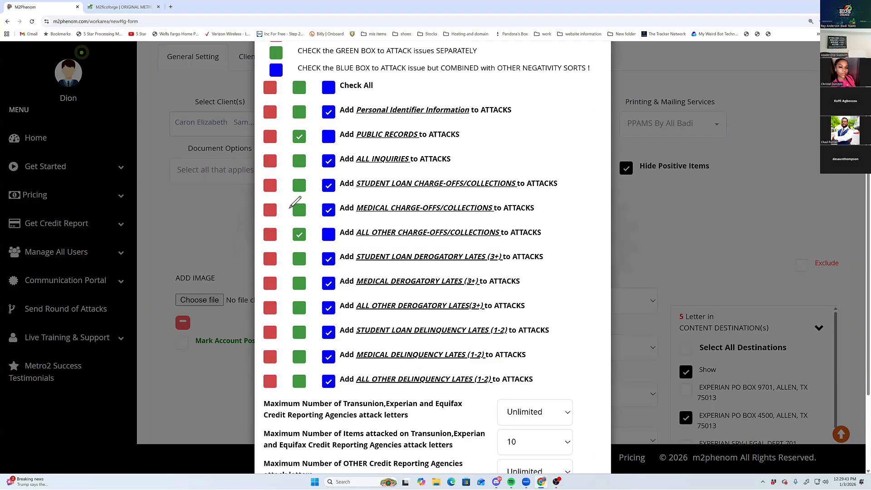
left_click(270, 87)
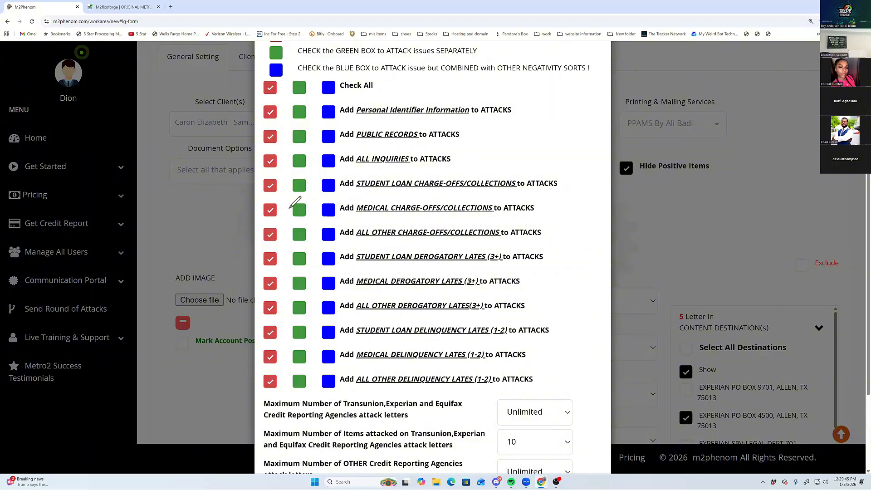
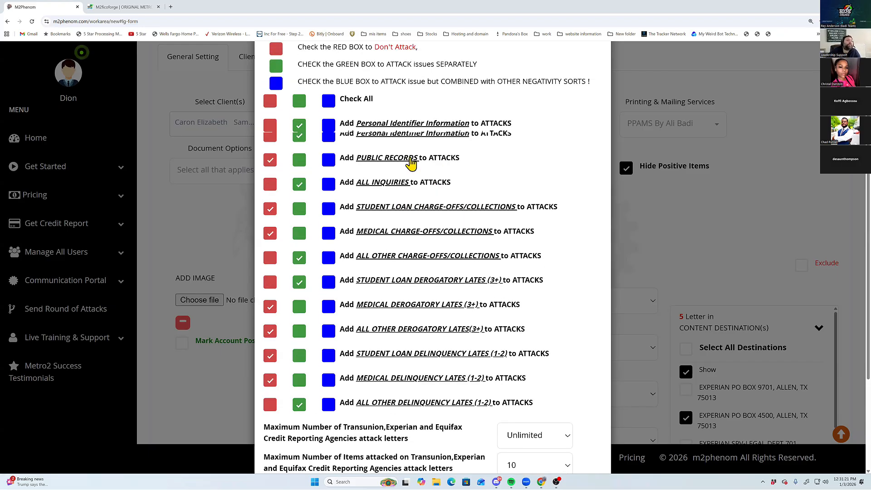
Limit the TransUnion, Experian and Equifax attack letters to 15, set the other three maximums to Default, and apply the attack options
scroll(453, 218, "down", 3)
left_click(523, 306)
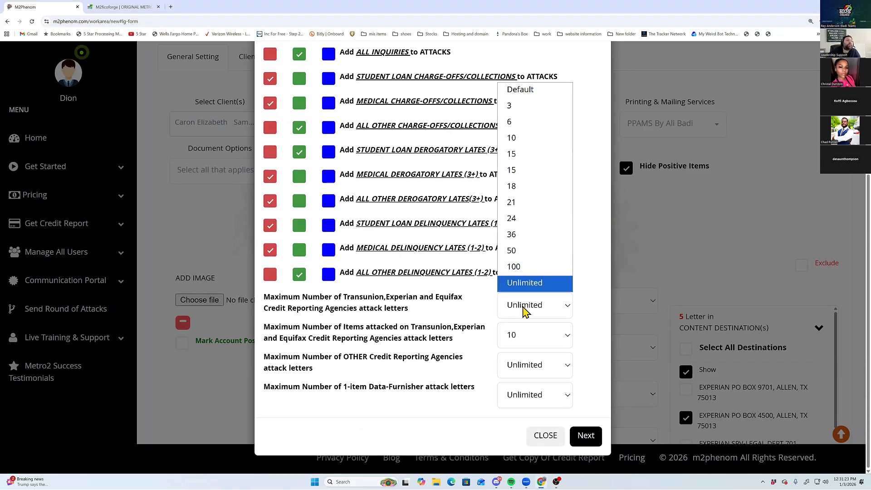
left_click(519, 169)
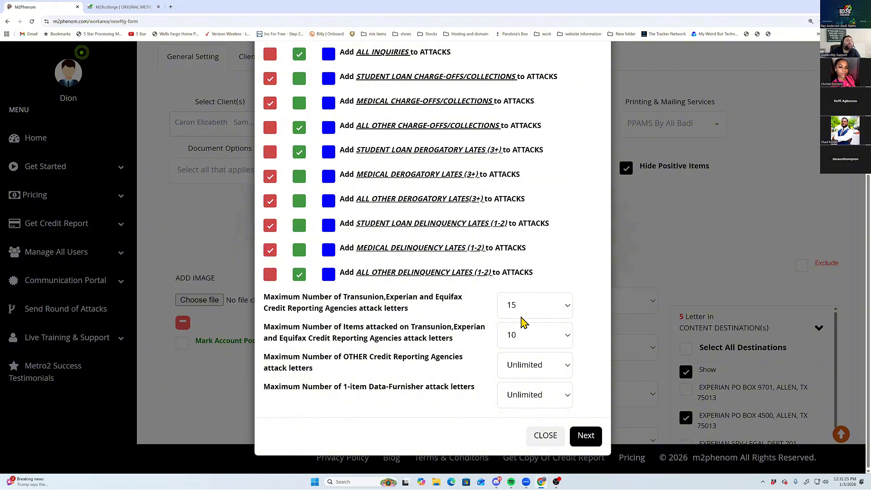
left_click(523, 334)
left_click(513, 105)
left_click(530, 365)
left_click(542, 263)
left_click(521, 393)
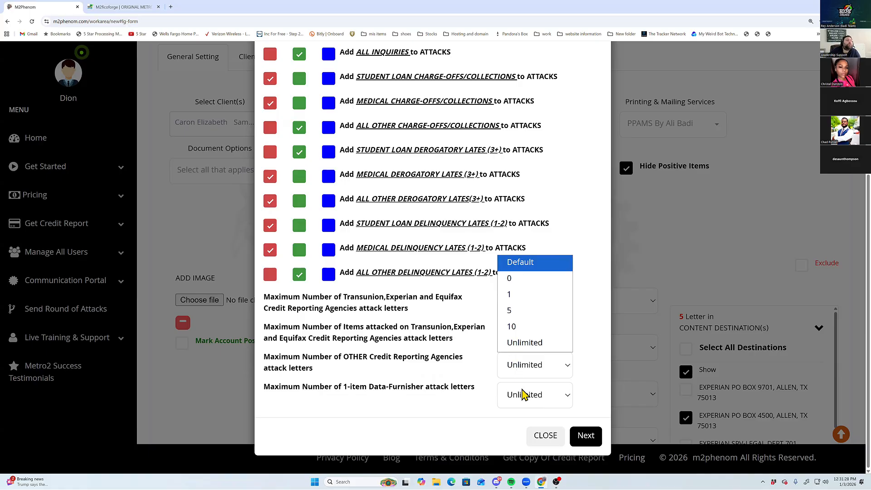
left_click(540, 195)
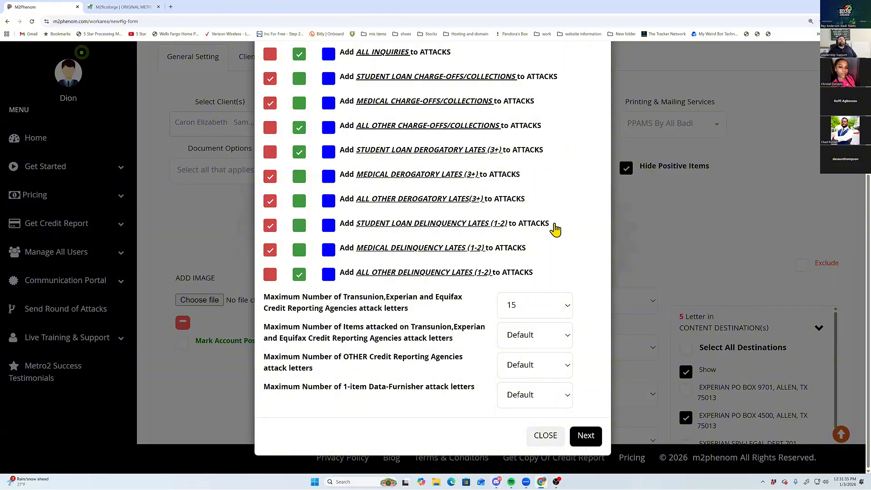
left_click(583, 435)
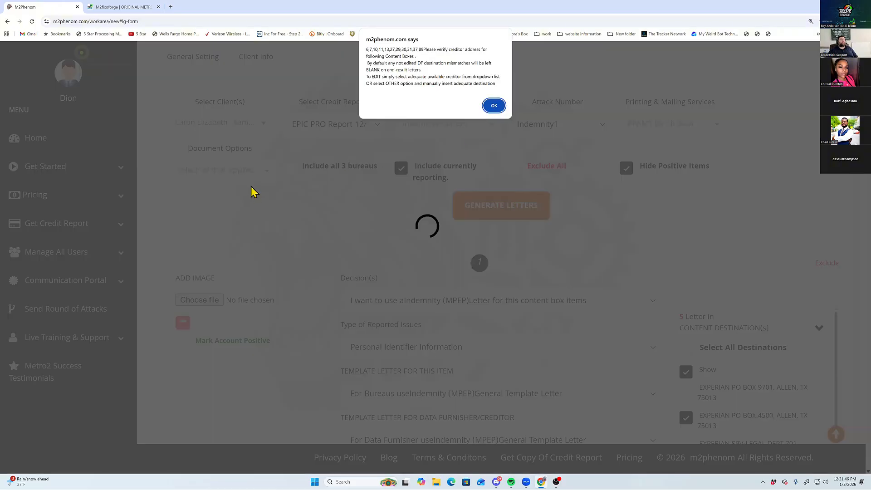
key("Return")
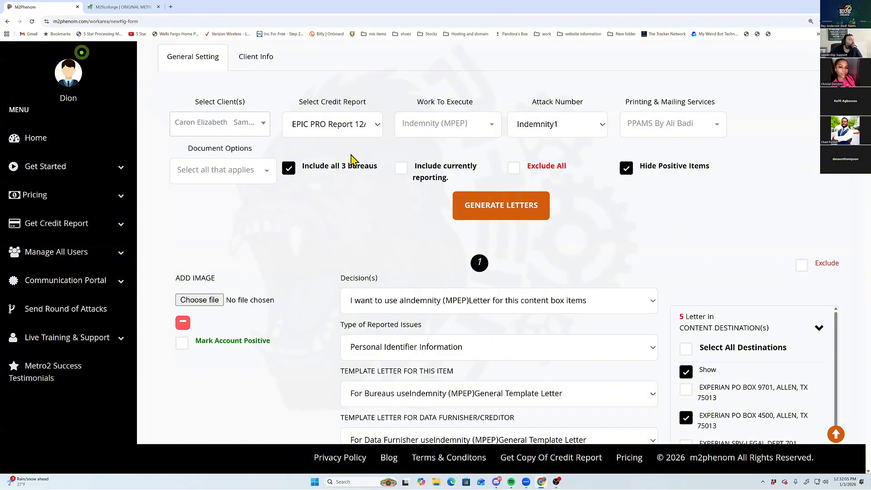
left_click(73, 140)
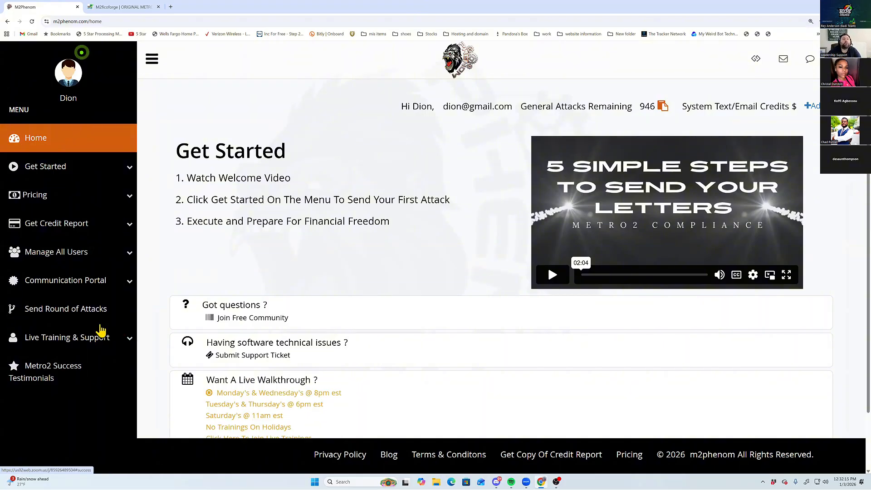
left_click(85, 317)
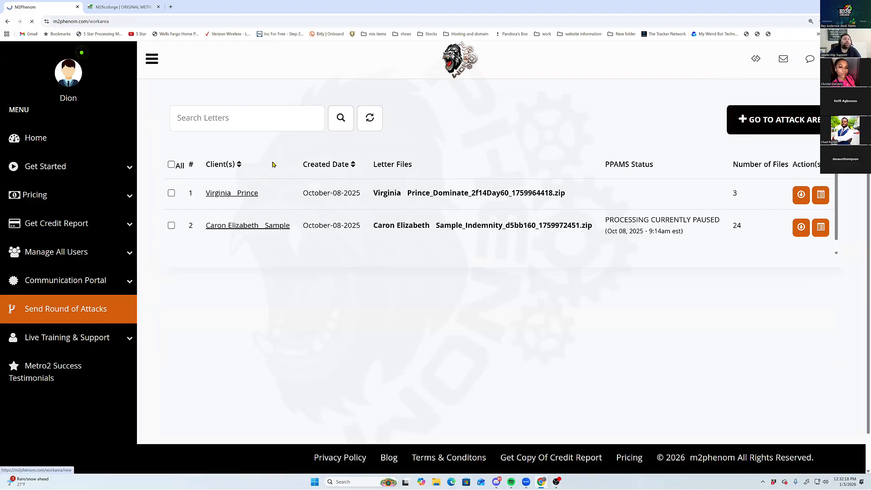
left_click(243, 187)
left_click(199, 273)
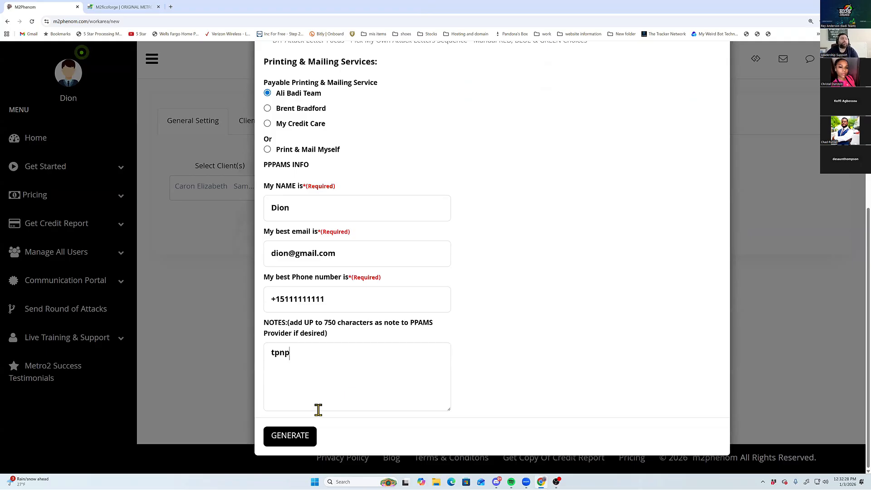
type("a")
left_click(300, 443)
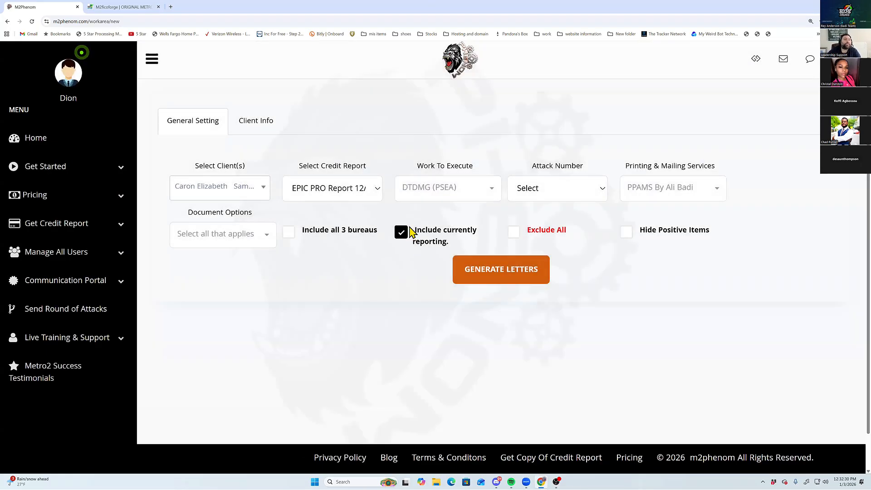
Change the work to execute from DTDMG (PSEA) to Indemnity (MPEP)
left_click(454, 187)
left_click(435, 255)
left_click(440, 224)
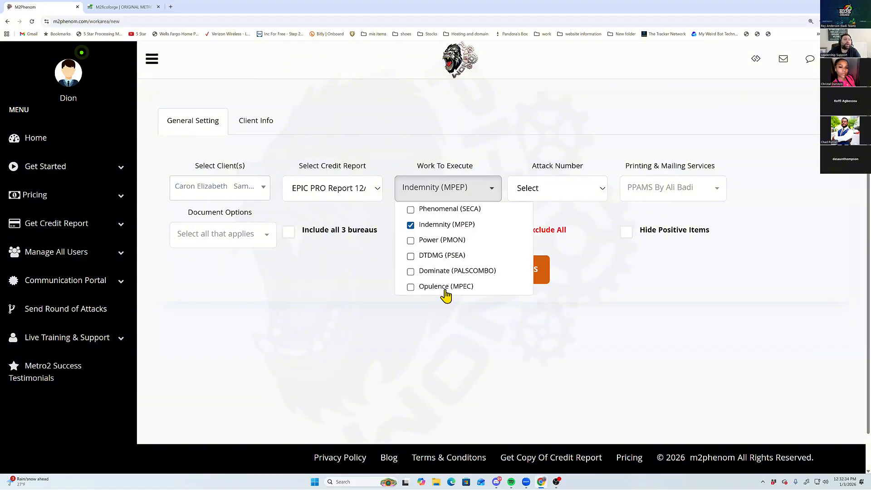
Choose attack number Indemnity1, set the OTHER agencies and 1-item Data-Furnisher letter maximums to Default, and apply the attack options
left_click(554, 195)
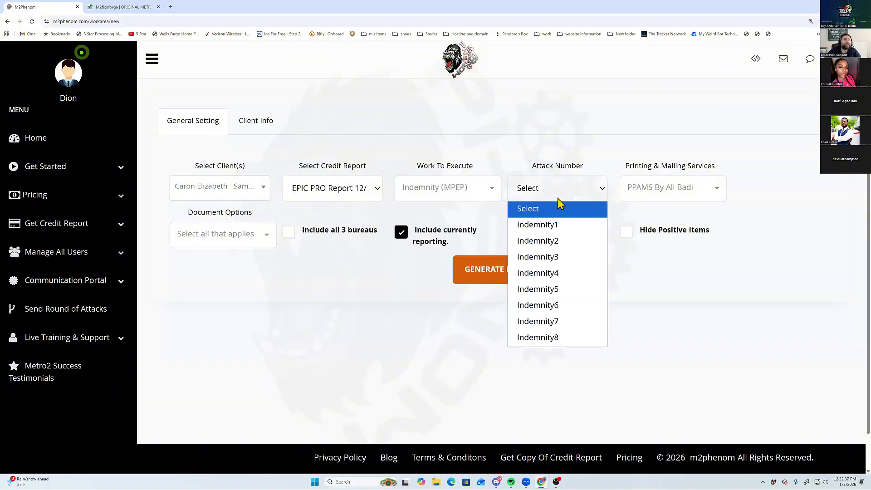
left_click(567, 233)
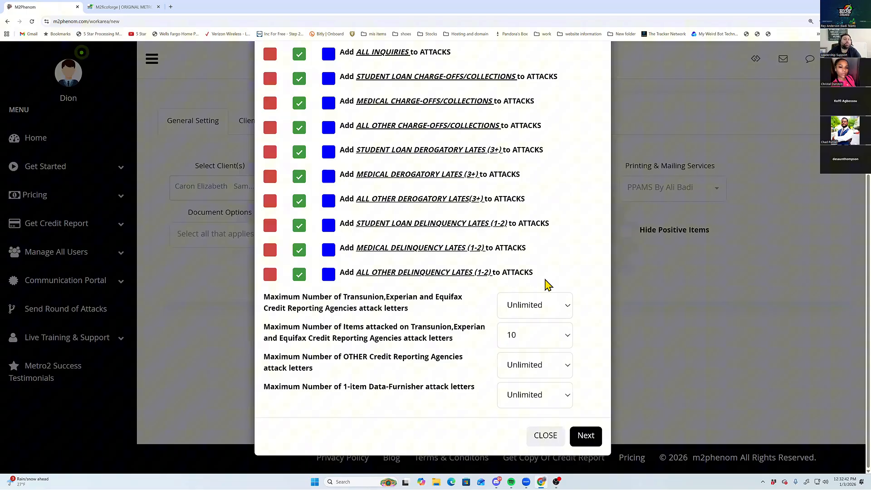
left_click(547, 365)
left_click(537, 262)
left_click(547, 395)
left_click(538, 195)
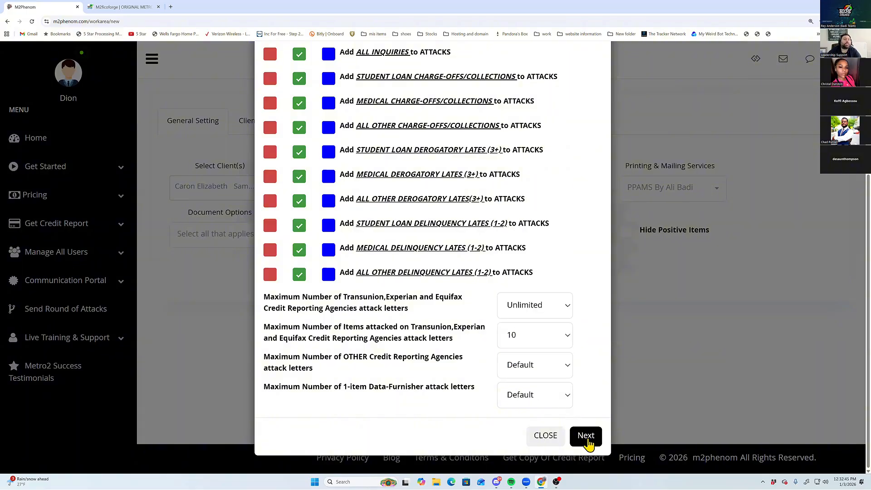
left_click(587, 437)
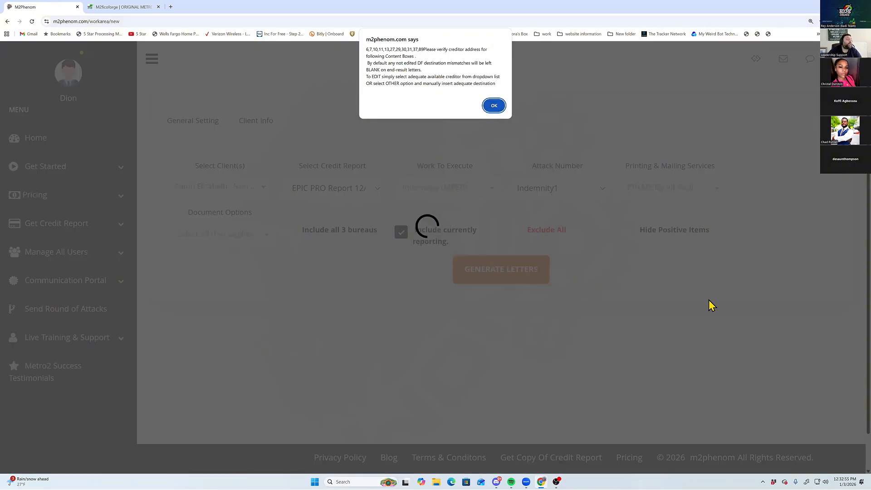
key("Return")
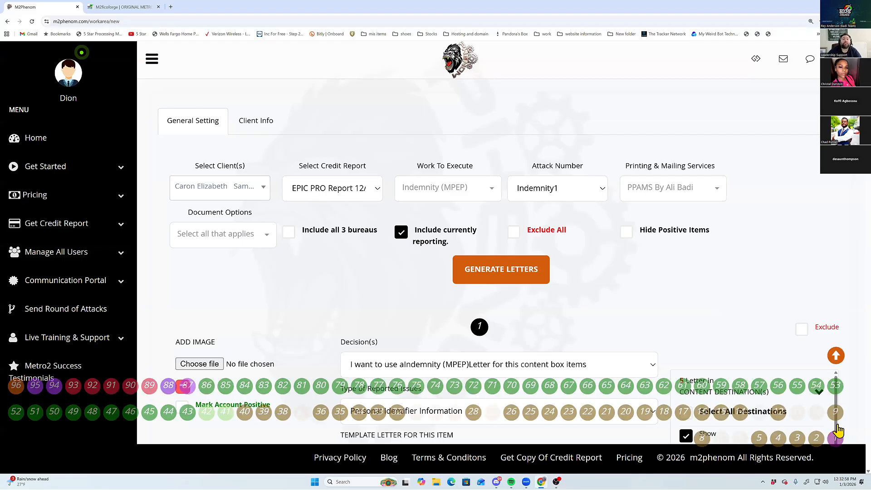
Hide the positive items and review content box 96, covering student loan derogatory lates
left_click(688, 242)
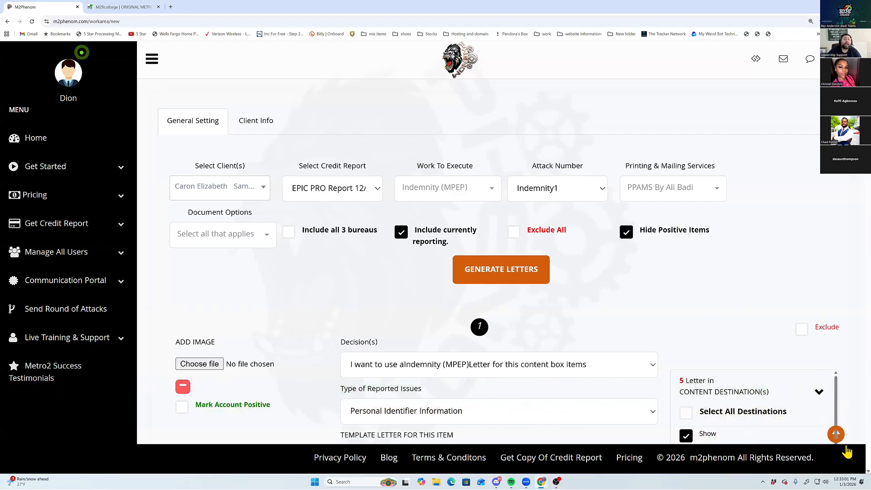
mouse_move(834, 442)
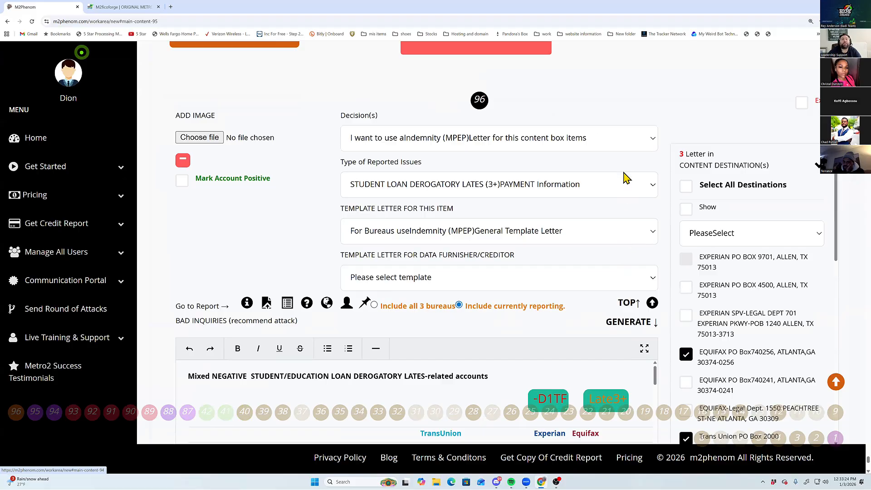
scroll(603, 179, "down", 3)
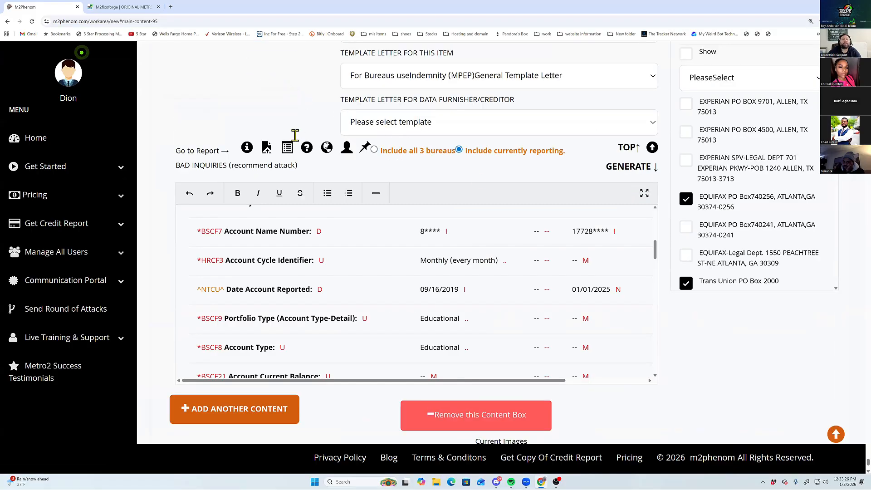
scroll(552, 152, "down", 3)
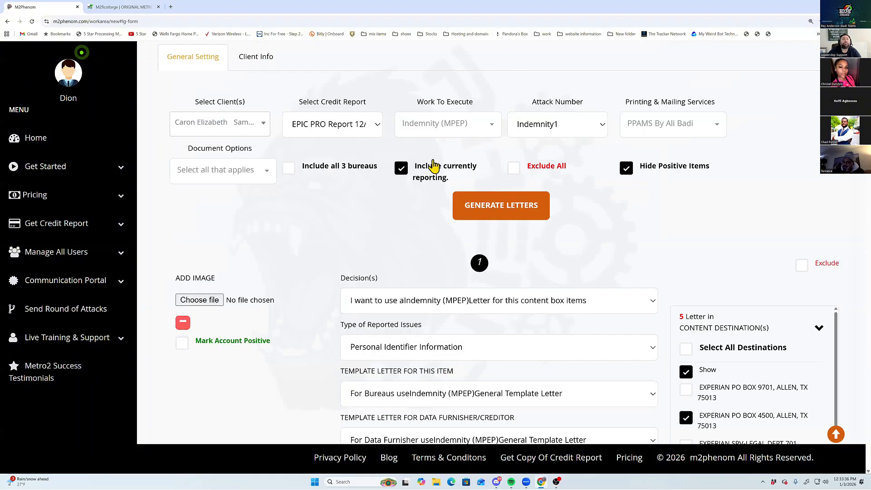
Reselect attack number Indemnity1 and mark every issue type as Don't Attack
left_click(550, 128)
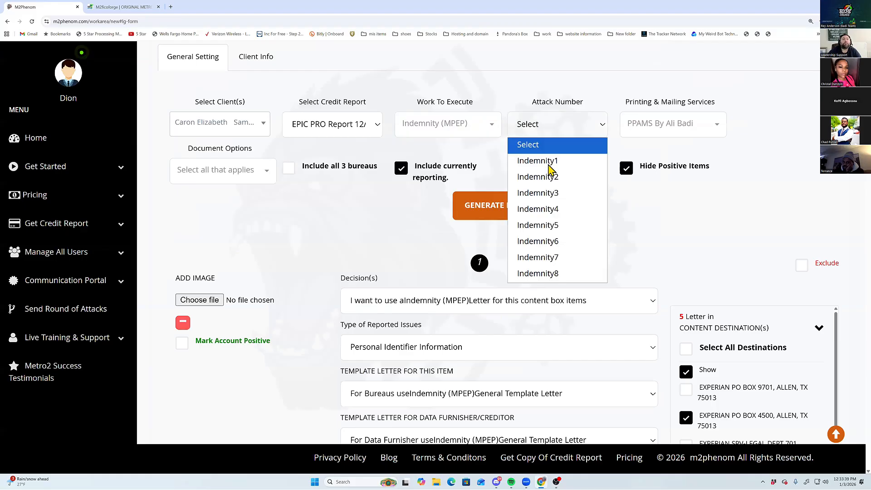
left_click(547, 165)
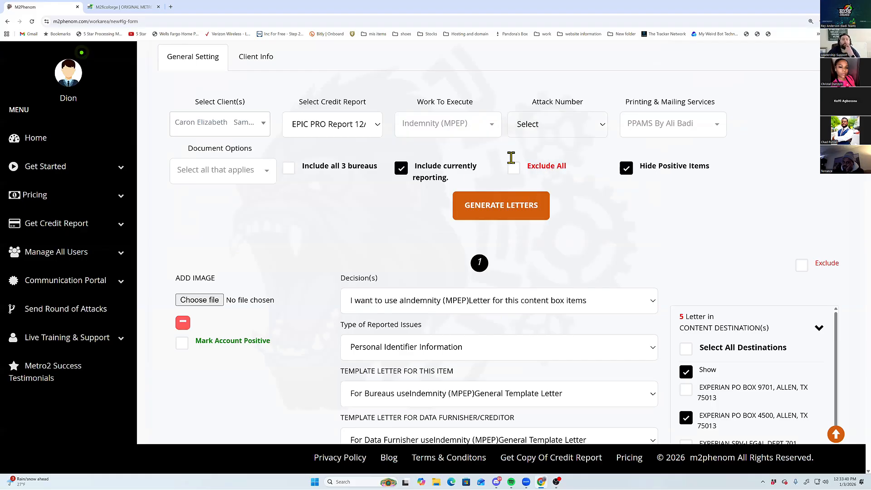
left_click(267, 171)
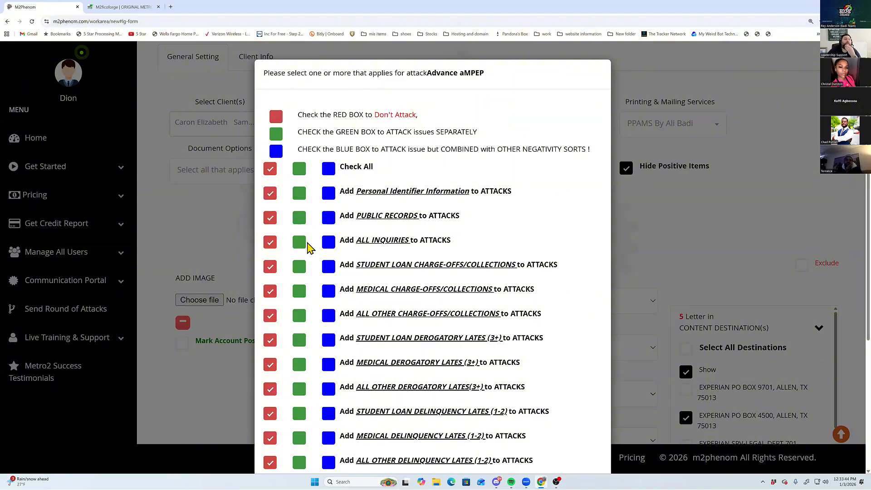
Attack separately the personal identifier information, all inquiries, all other charge-offs/collections, student loan derogatory lates (3+) and all other delinquency lates (1-2)
left_click(305, 243)
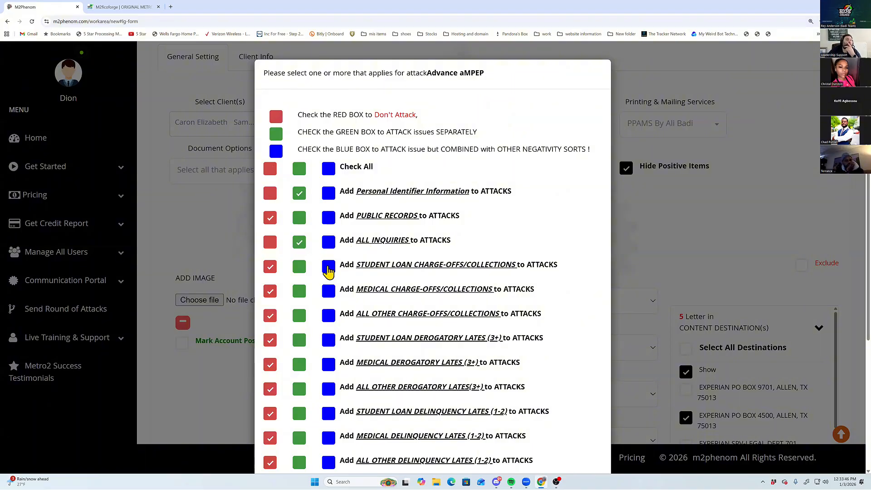
scroll(310, 277, "down", 2)
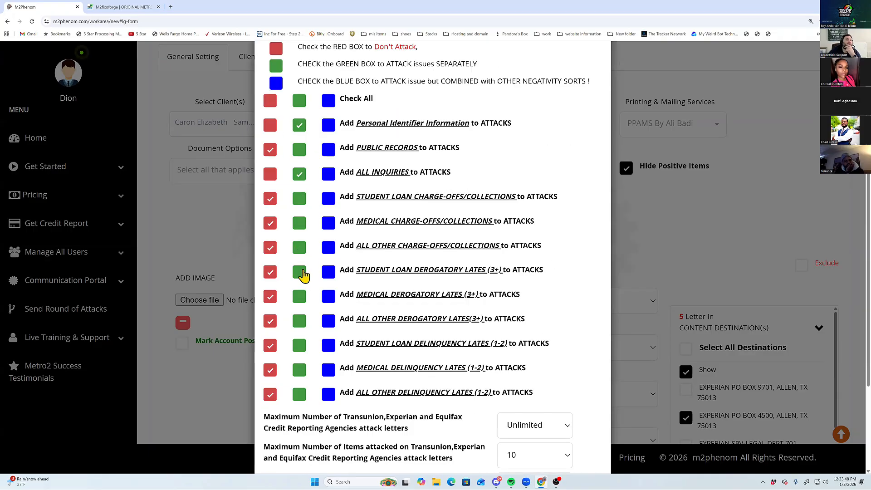
left_click(303, 249)
left_click(299, 272)
left_click(298, 394)
Limit the TransUnion, Experian and Equifax attack letters to 15, set the items-attacked and OTHER agencies maximums to Default, and apply the options
scroll(534, 367, "down", 3)
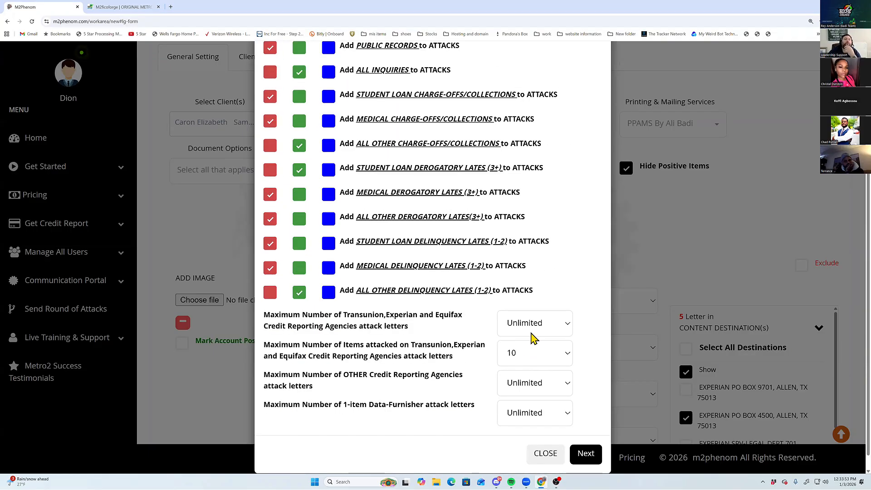
left_click(529, 334)
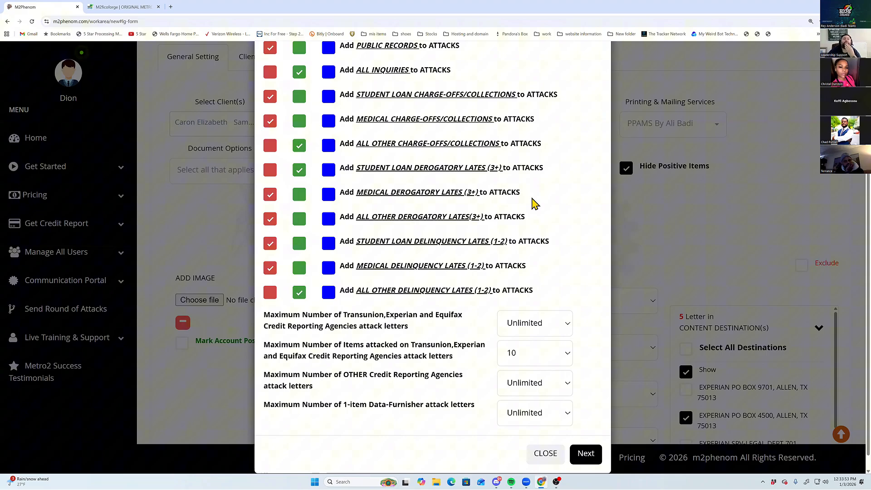
left_click(537, 349)
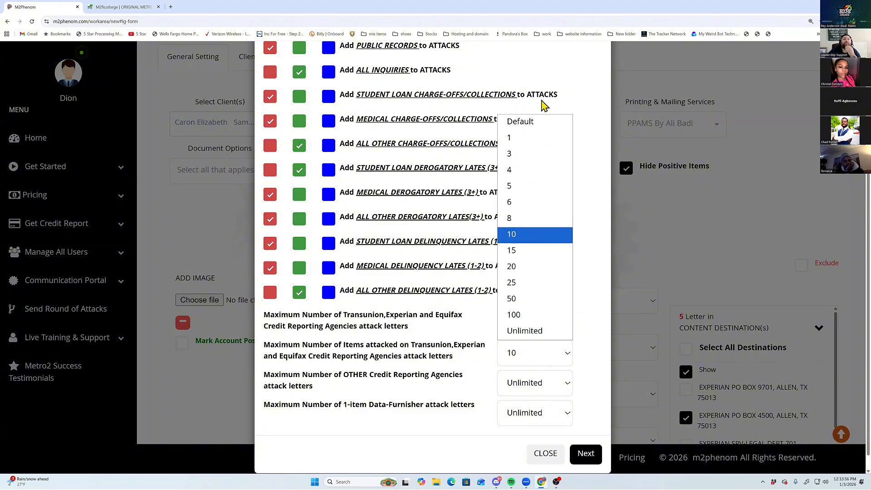
left_click(524, 388)
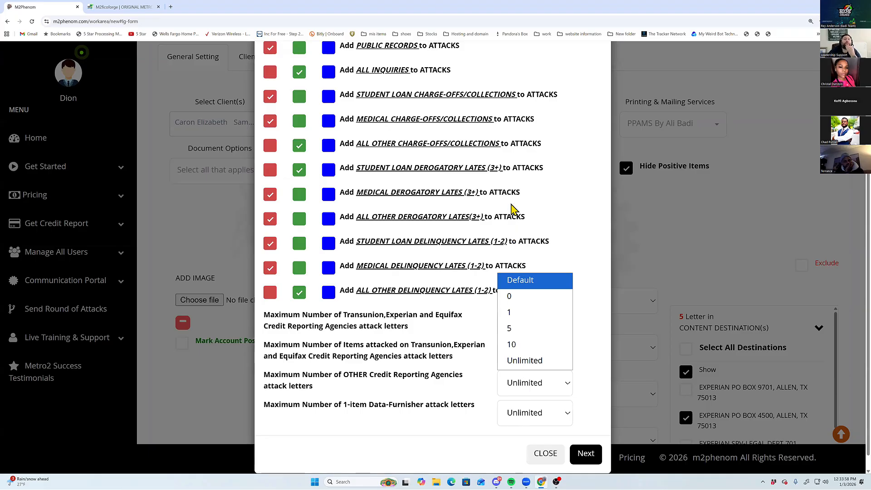
left_click(579, 464)
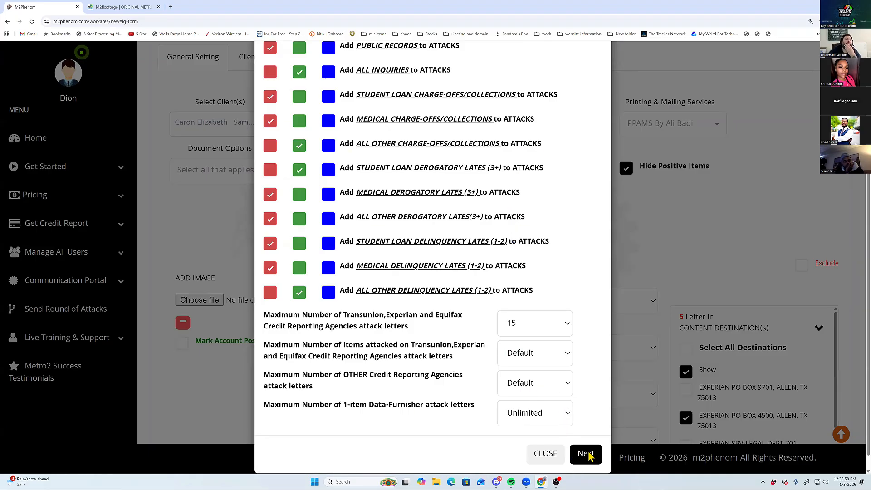
left_click(587, 449)
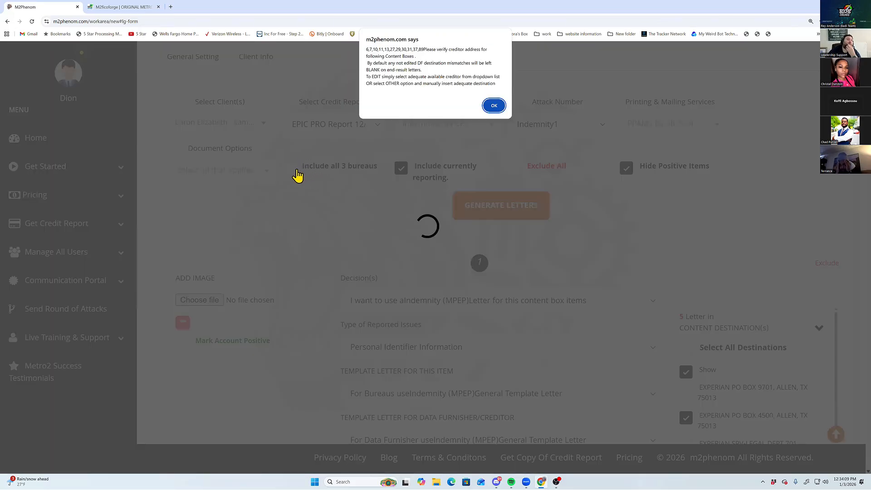
key("Return")
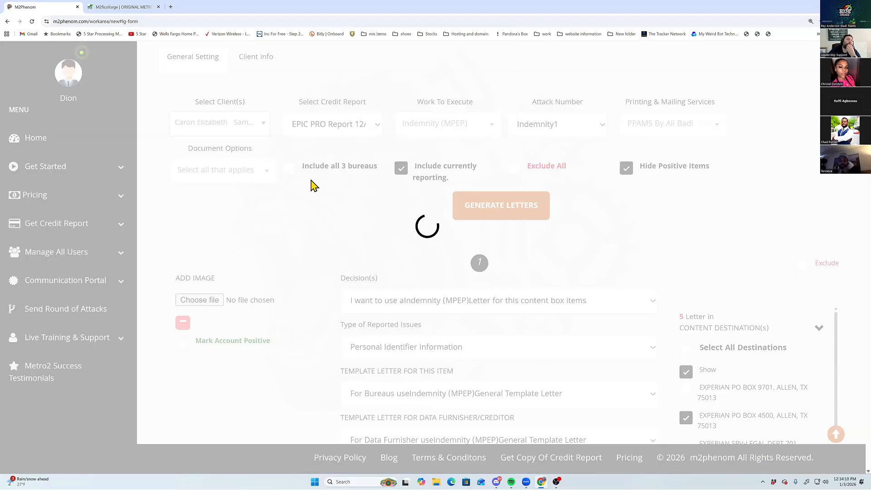